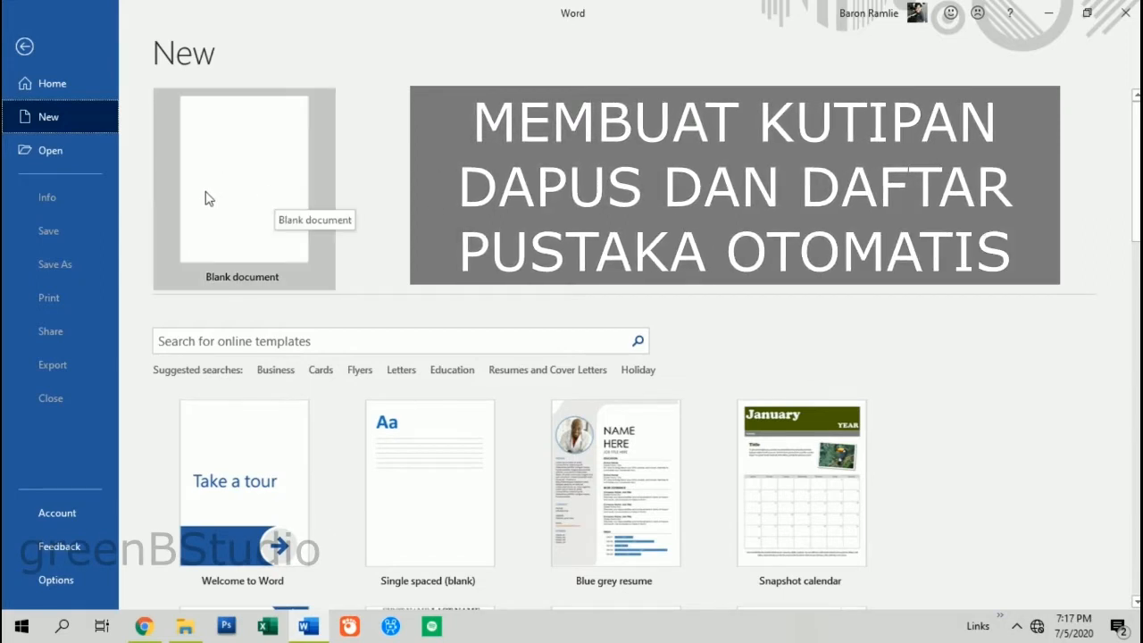
Step: Create a blank document and fill an indented five-line paragraph with the repeated capital letter A
click(250, 165)
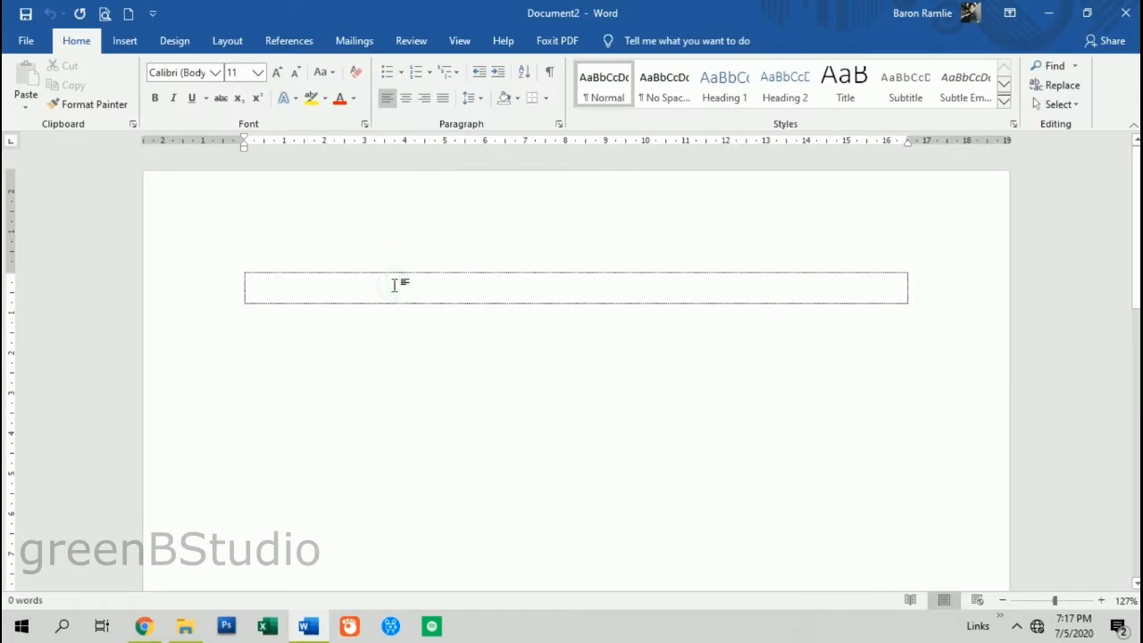
scroll(395, 285, down, 2)
scroll(395, 285, up, 1)
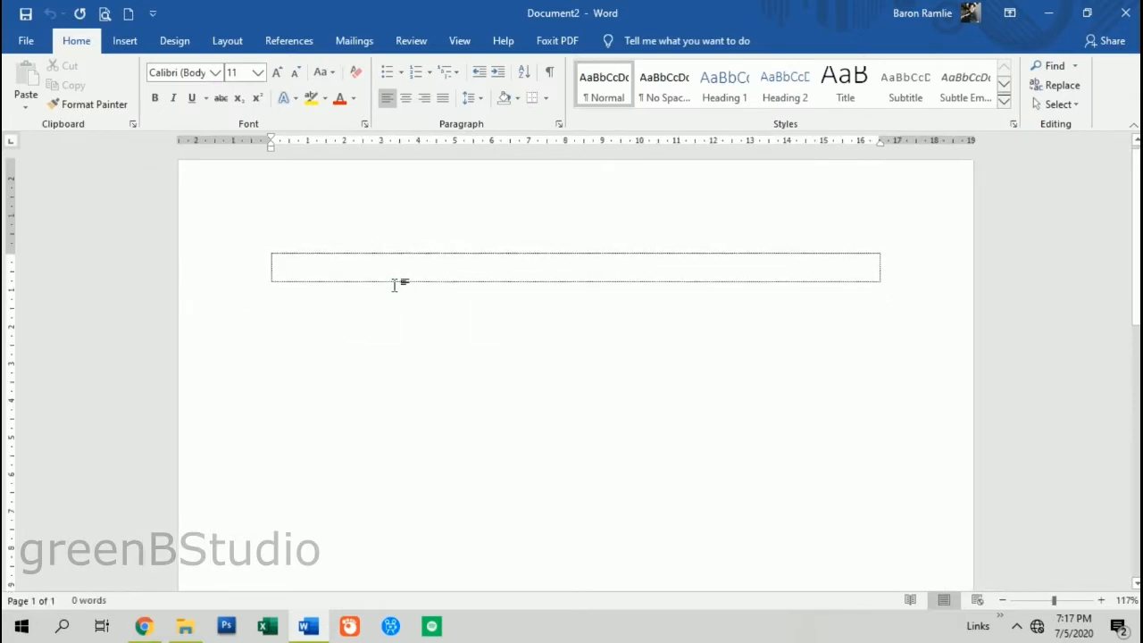
key(Tab)
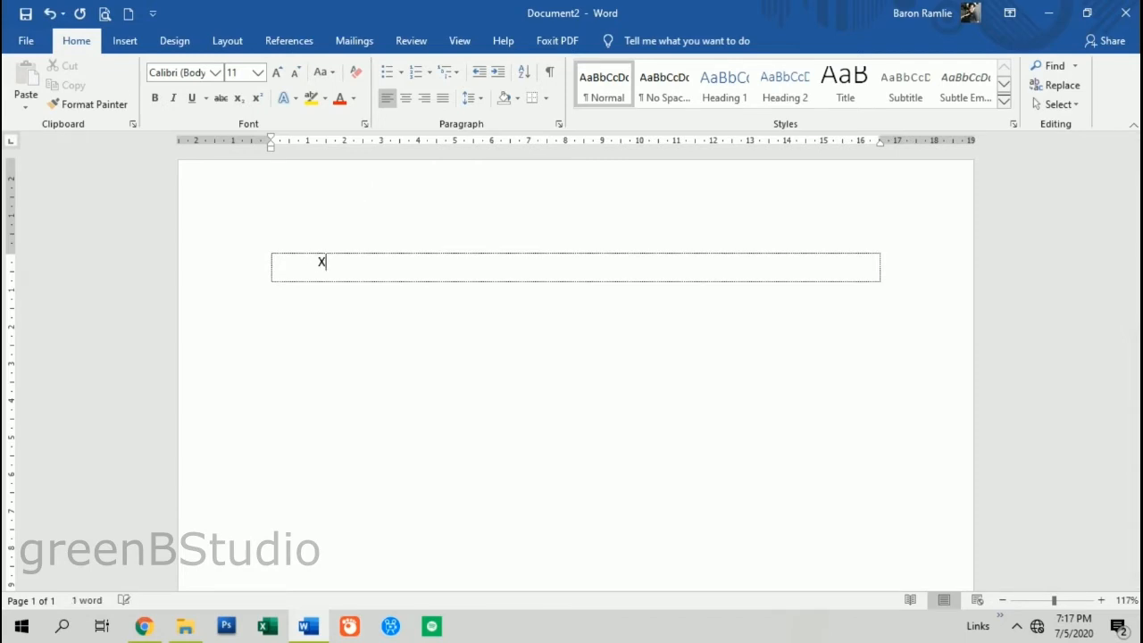
text(AAAAAAAAAAAAAAAAA)
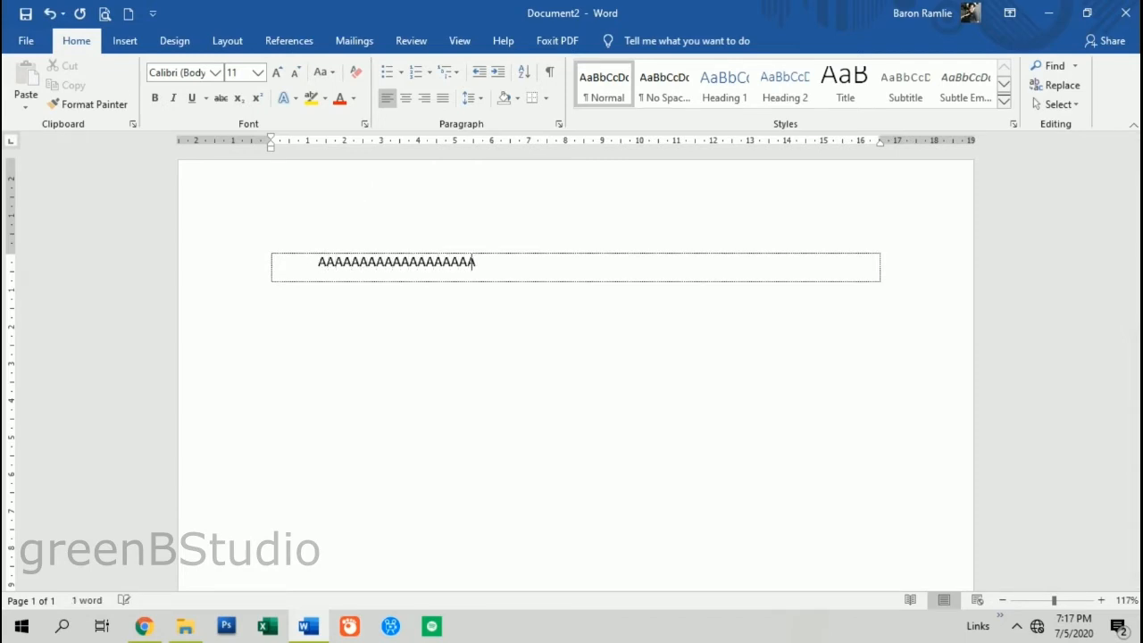
text(AAAAAAAAAAAAAAAAAAAAAAAAAAAAAAAAAAAAAAAAAAAAAAAAAAAAAAAAAAAAAAAAAAAAAAAAAAAA)
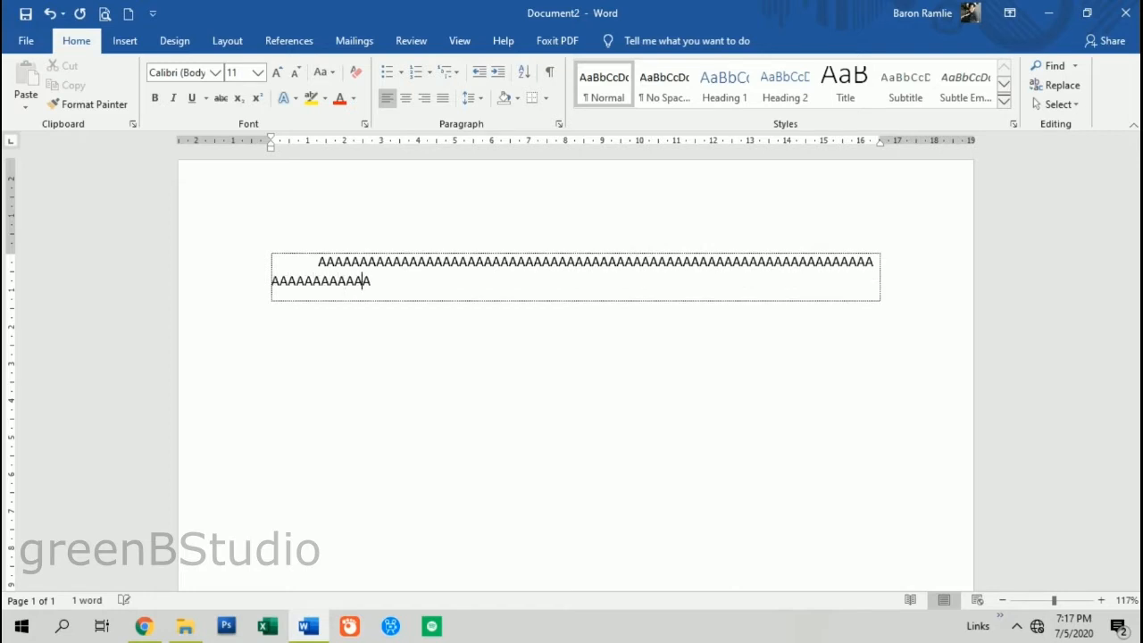
text(AAAAAAAAAAAAAAAAAAAAAAAAAAAAAAAAAAAAAAAAAAAAAAAAAAAAAAAAAAAAAAAAAAAAAAAAAAAAAAAAAAAAAAAAAAAA)
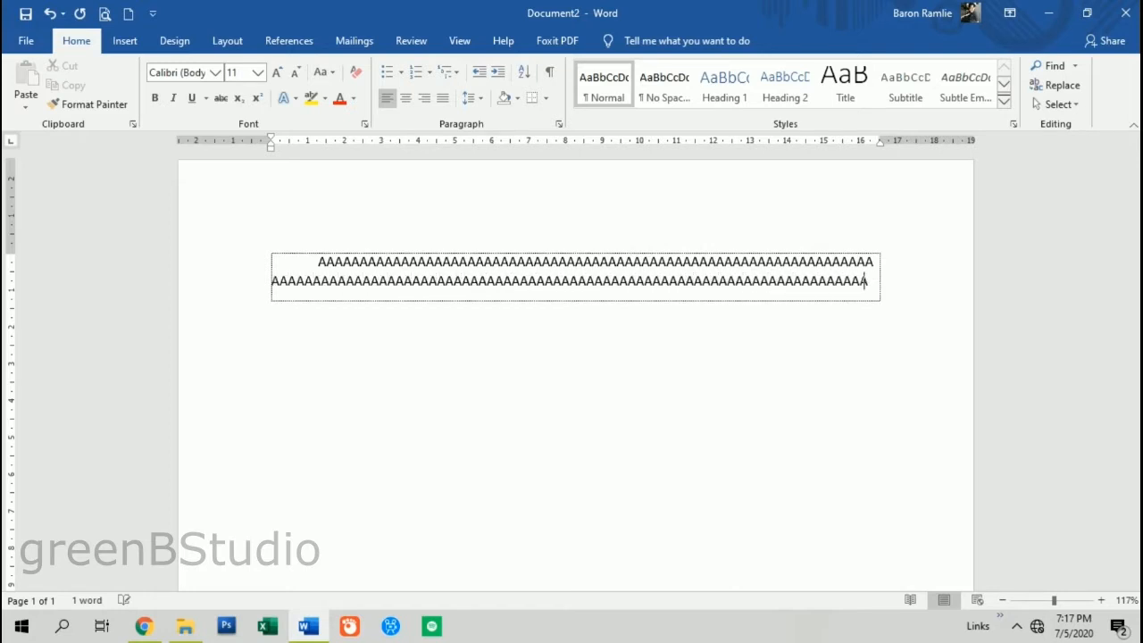
text(AAAAAAAAAAAAAAAAAAAAAAAAAAAAAAAAAAAAAAAAAAAAAAAAAAAAAAAAAAAA)
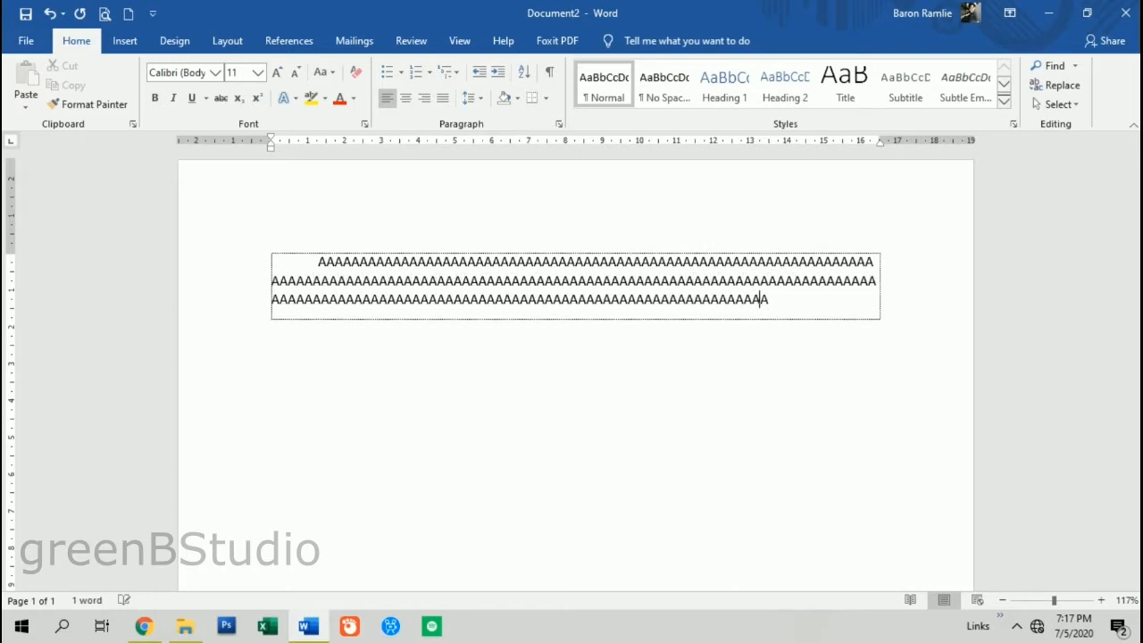
text(AAAAAAAAAAAAAAAAAAAAAAAAAAAAAAAAAAAAAAAAA)
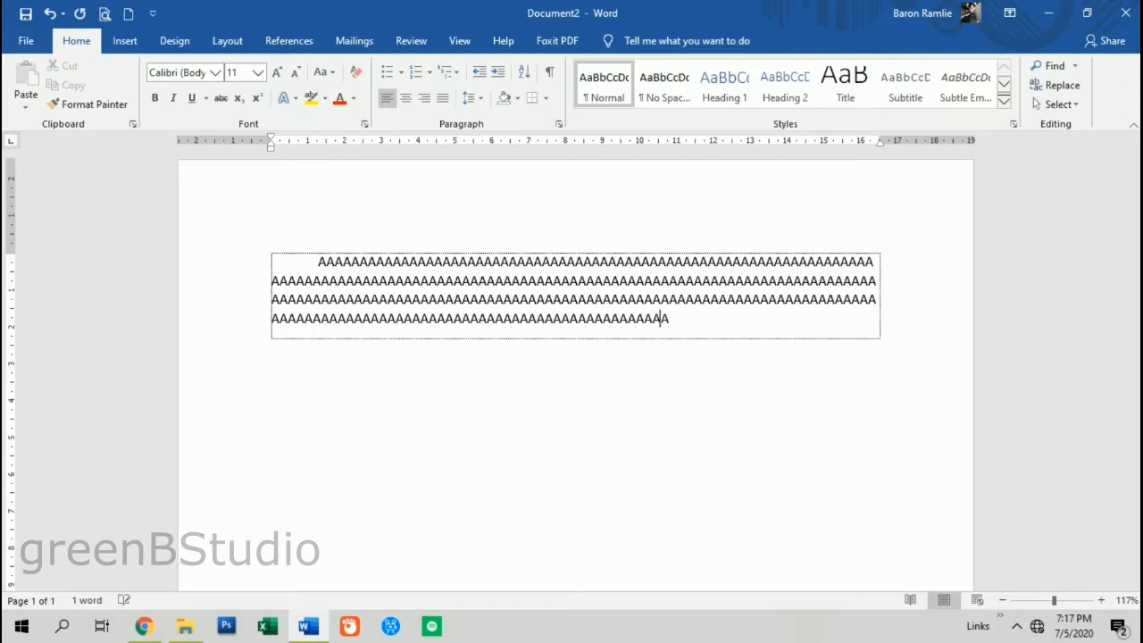
text(AAAAAAAAAAAAAAAAAAAAAAAAAAAAAAAAAAAAAAAAAAAAAAAAAAAAAAAAAAAAAAAAAAAAAAA)
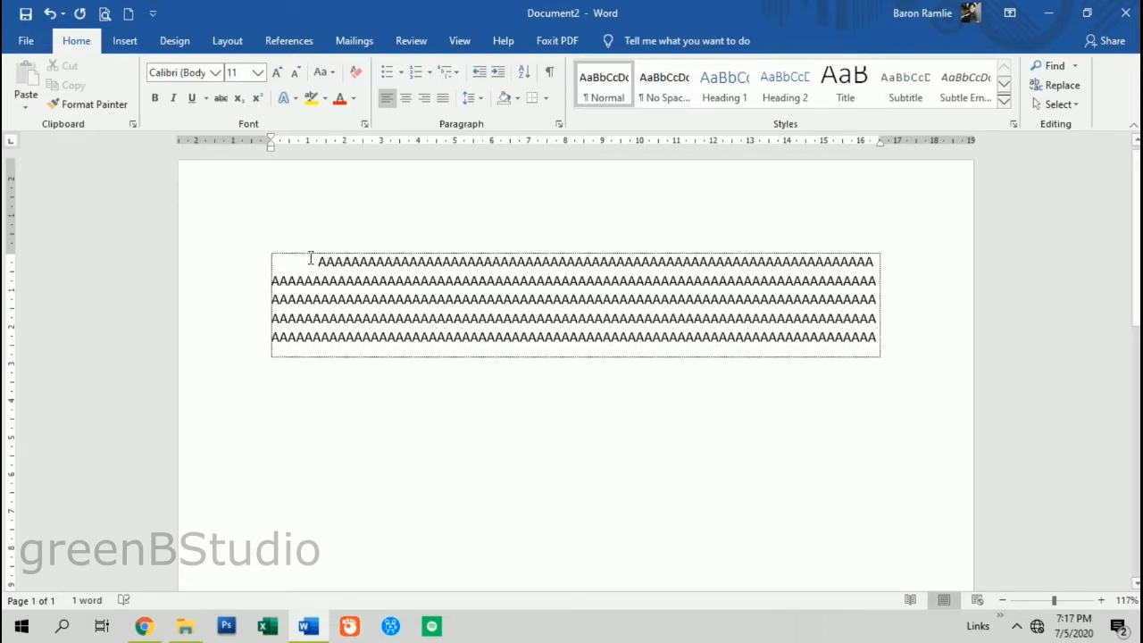
Step: Copy the filler paragraph and paste it as five more paragraphs below the original
drag(316, 260, 880, 336)
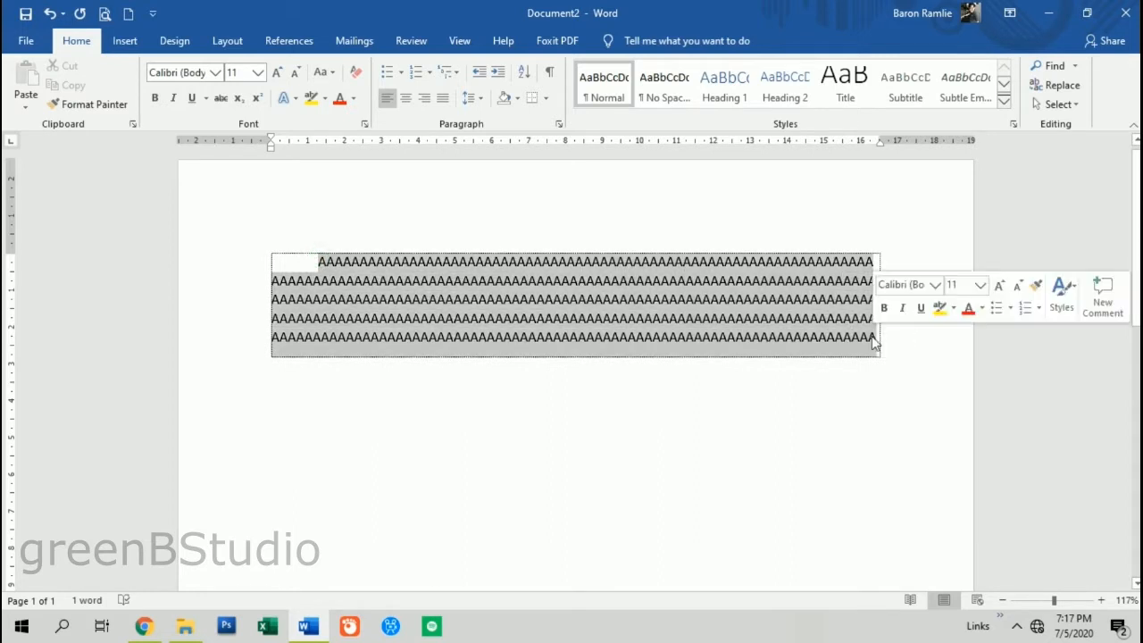
click(880, 351)
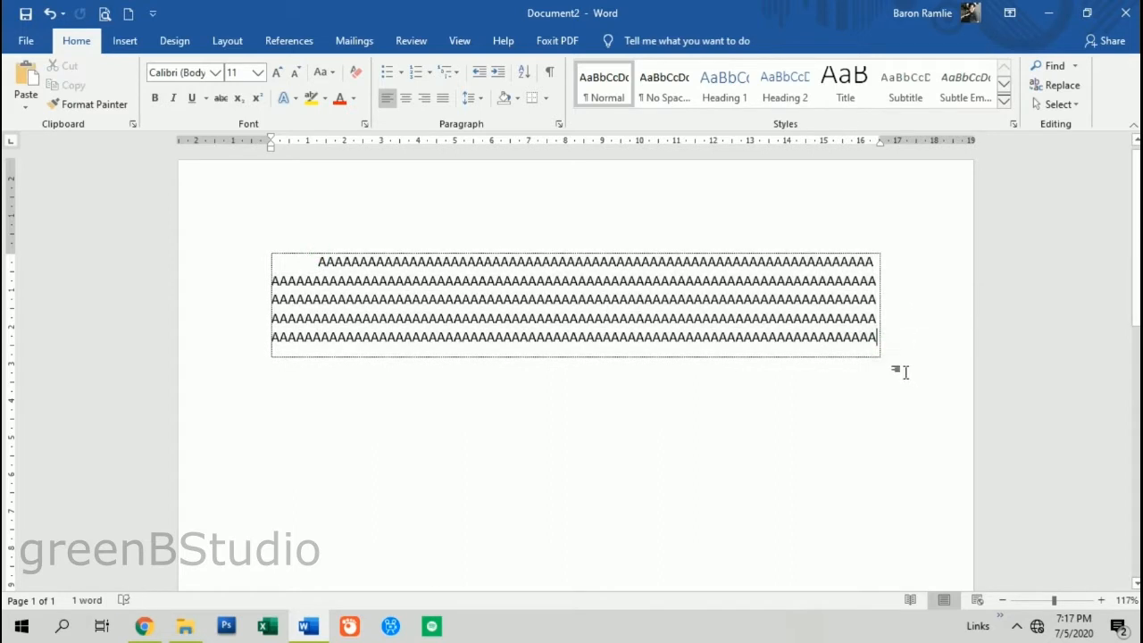
key(Return)
key(ctrl+v)
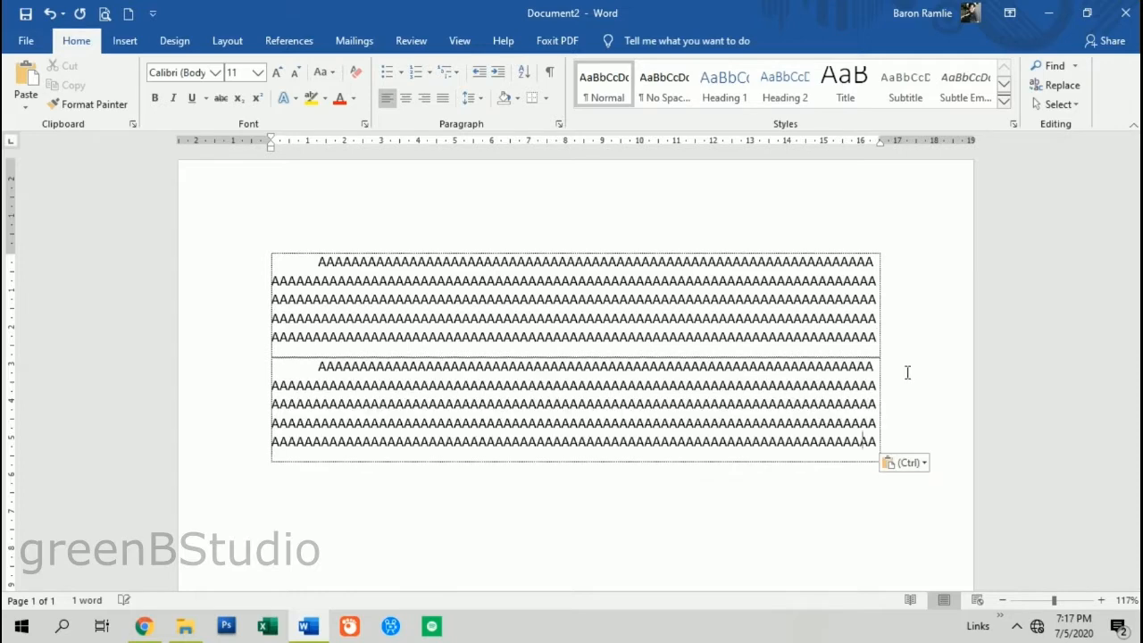
key(ctrl+v)
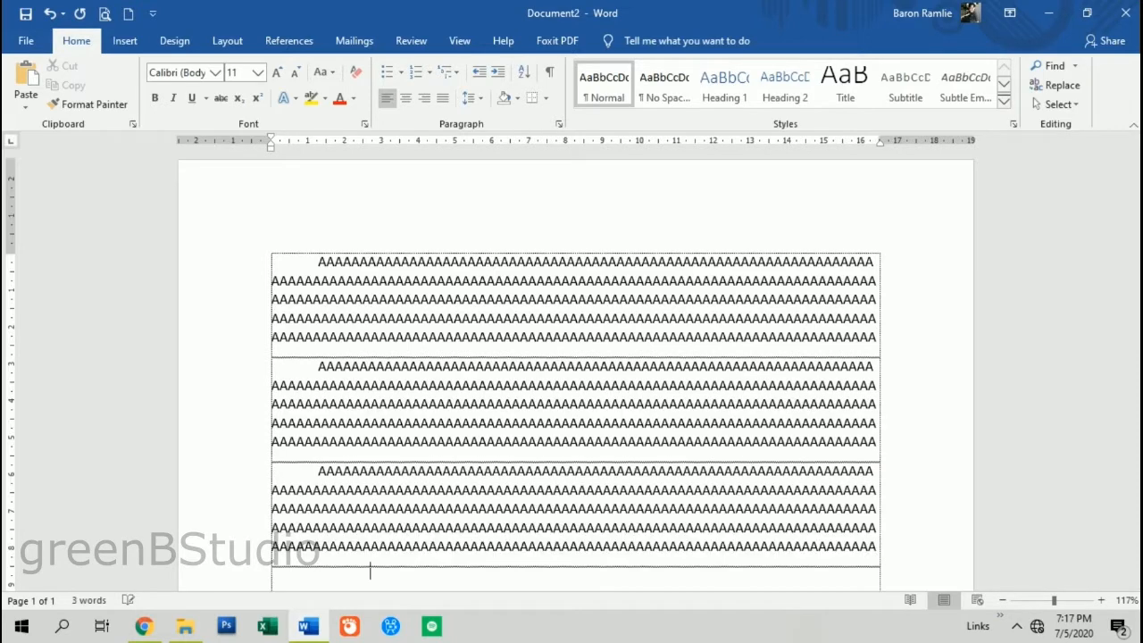
key(ctrl+v)
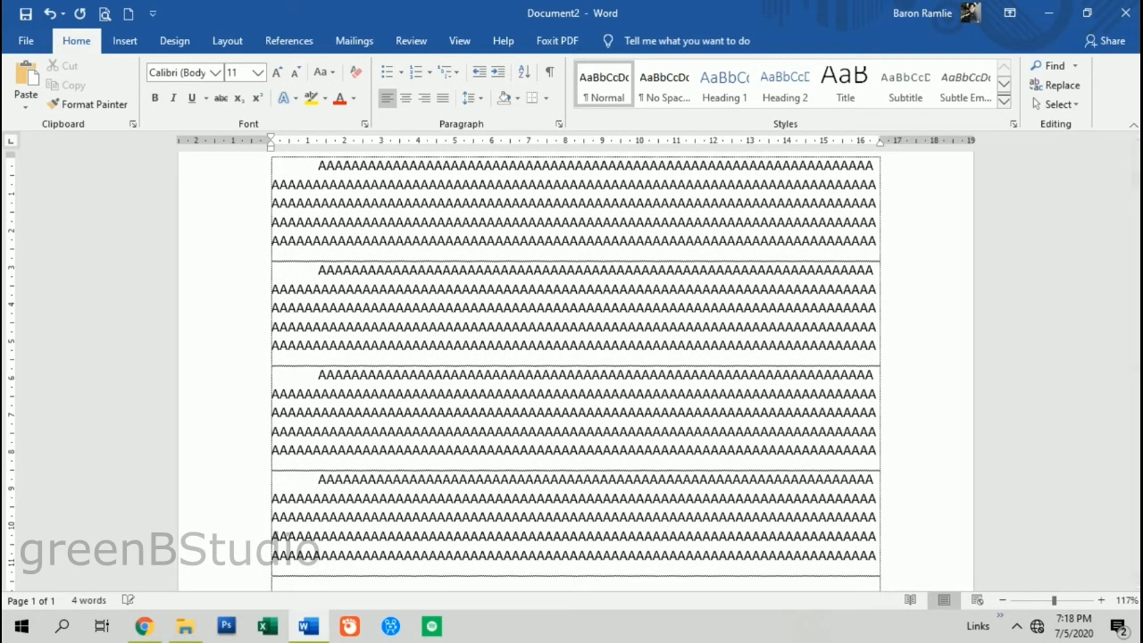
key(ctrl+v)
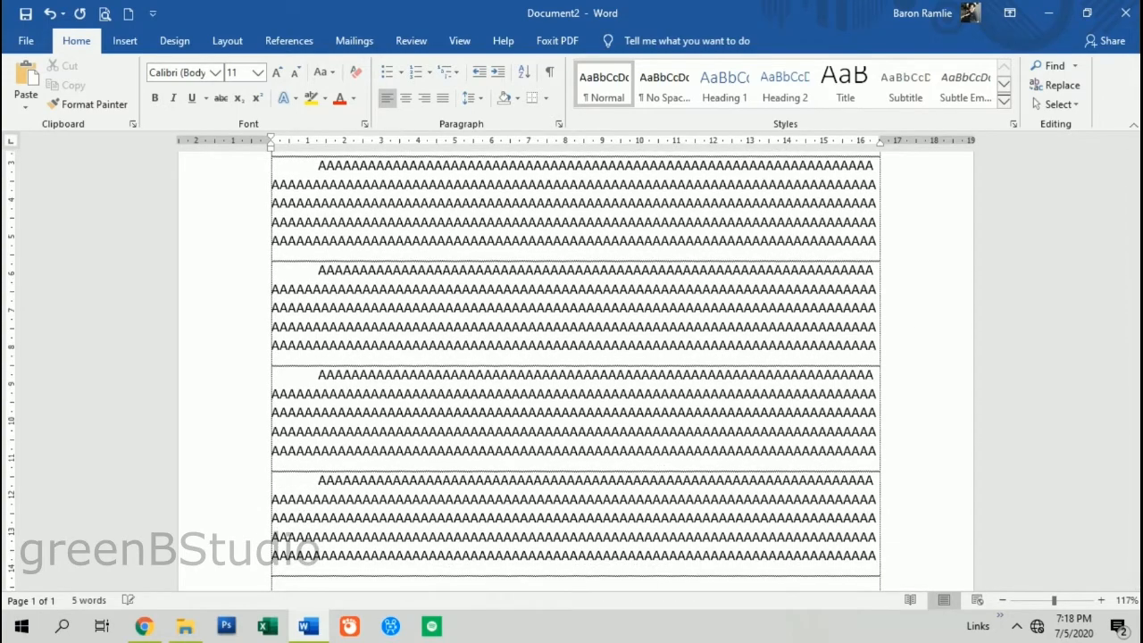
key(ctrl+v)
Step: Add an empty paragraph below the last filler paragraph
scroll(416, 319, up, 5)
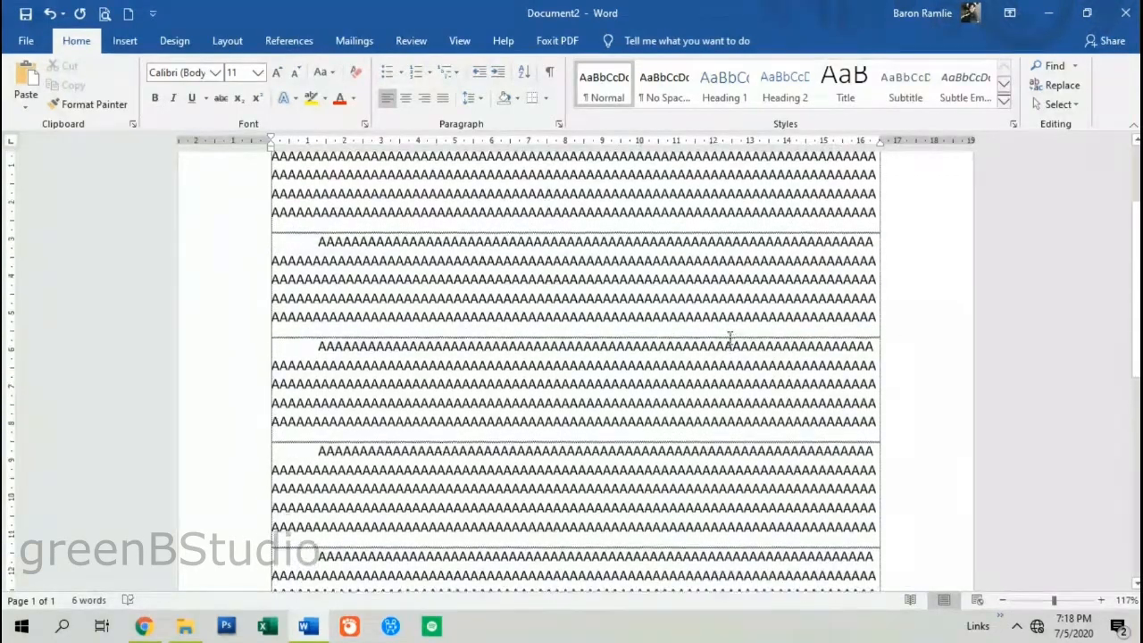
scroll(416, 320, down, 3)
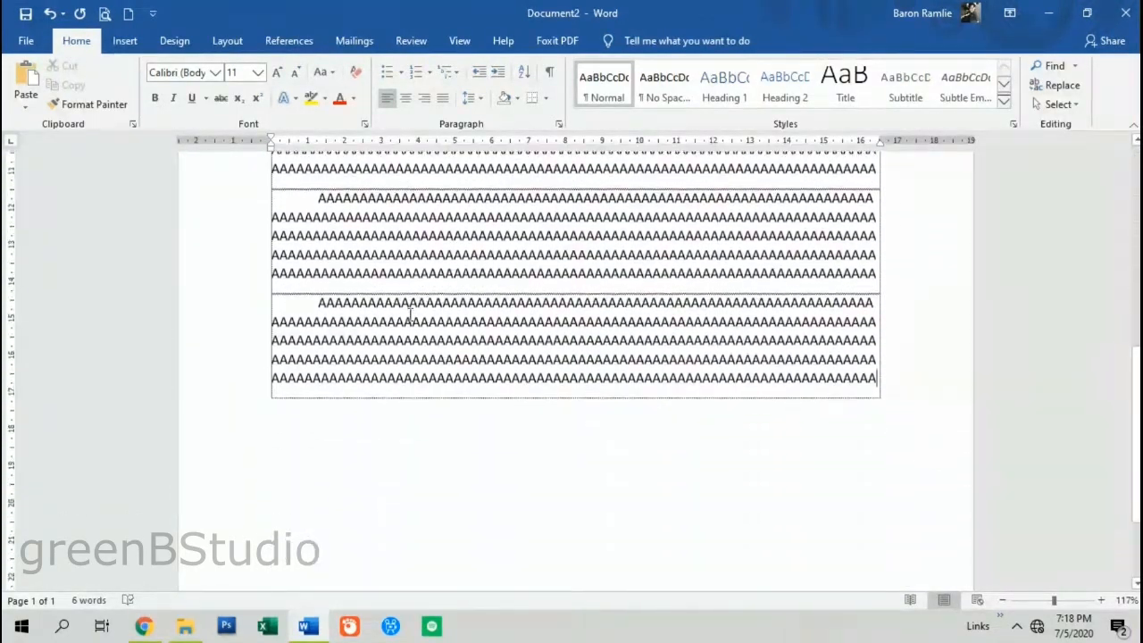
scroll(410, 312, up, 3)
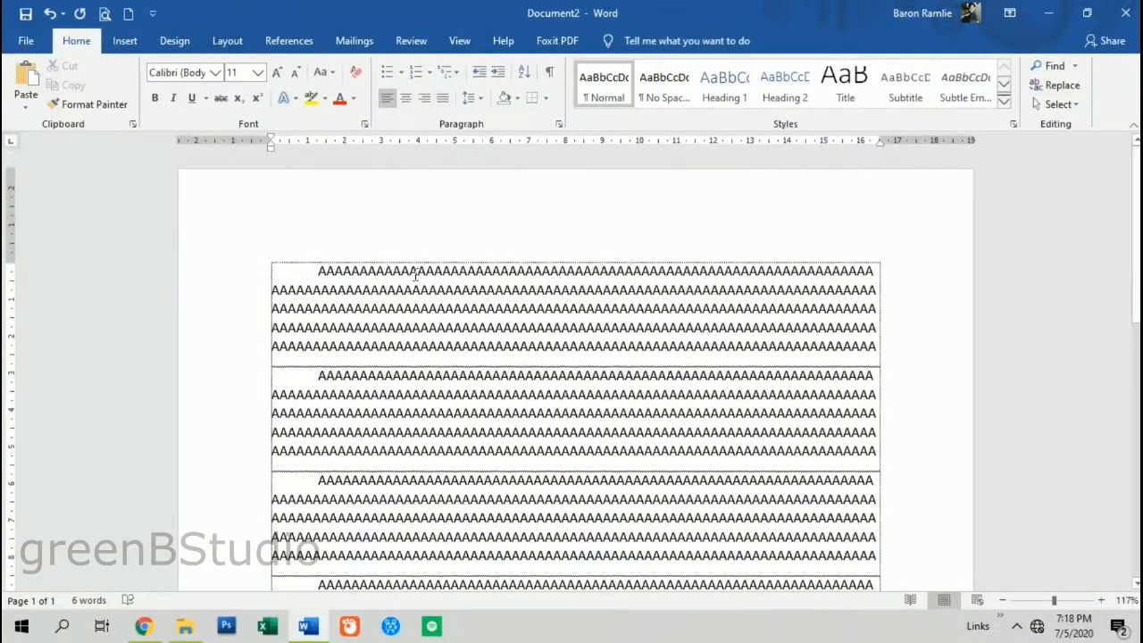
scroll(484, 409, down, 10)
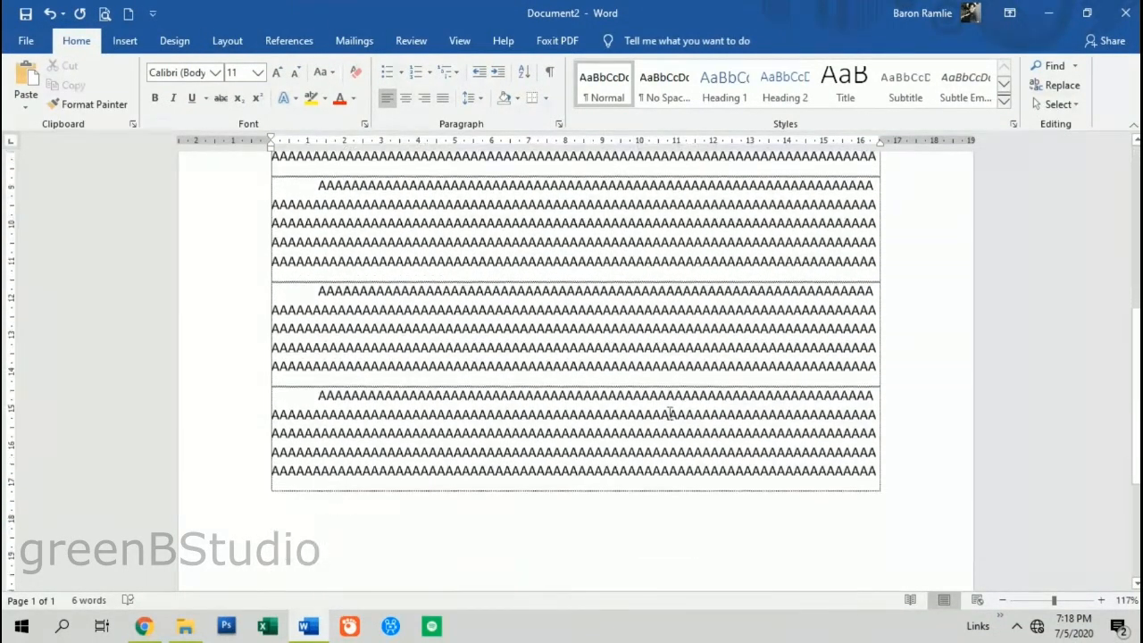
key(Return)
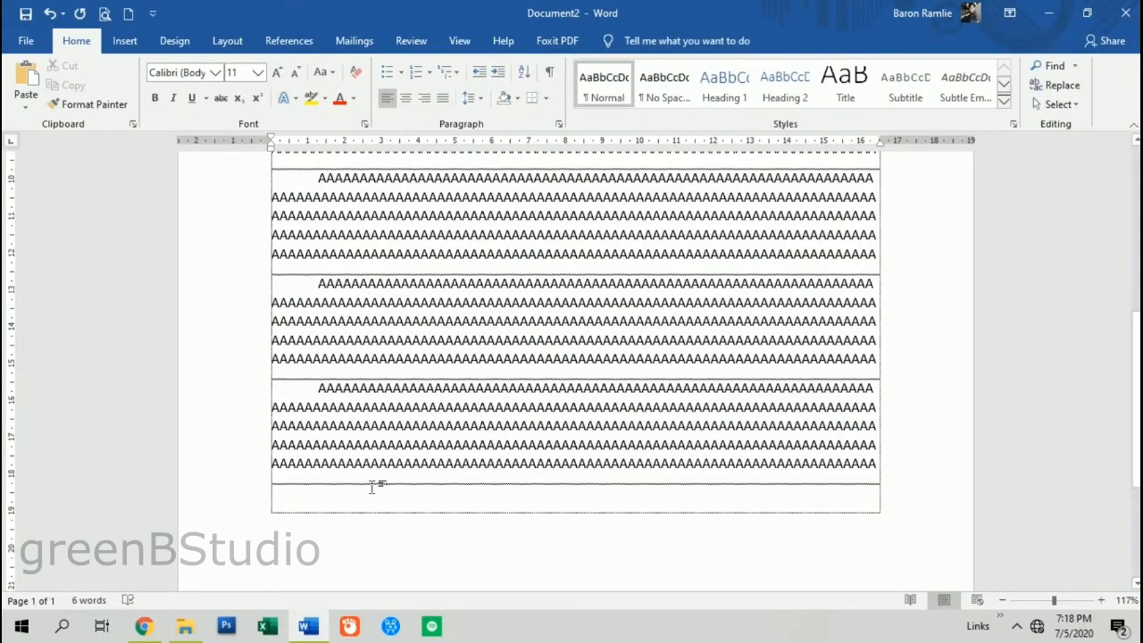
scroll(373, 487, down, 5)
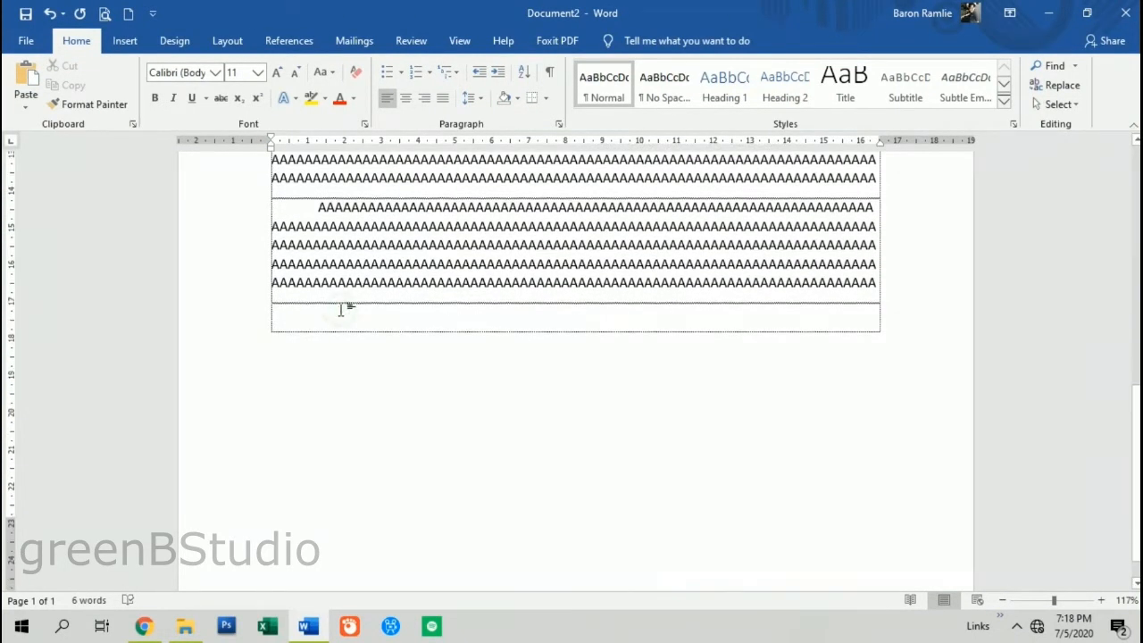
key(ctrl+v)
key(ctrl+v)
key(ctrl+v)
key(ctrl+v)
scroll(916, 262, up, 5)
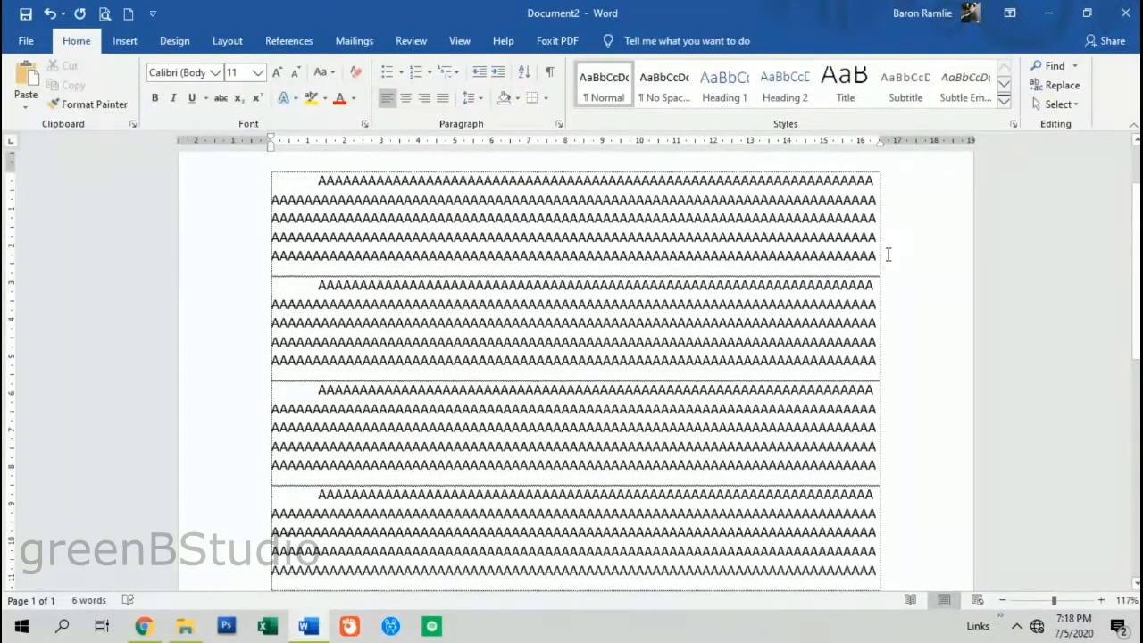
scroll(316, 462, down, 5)
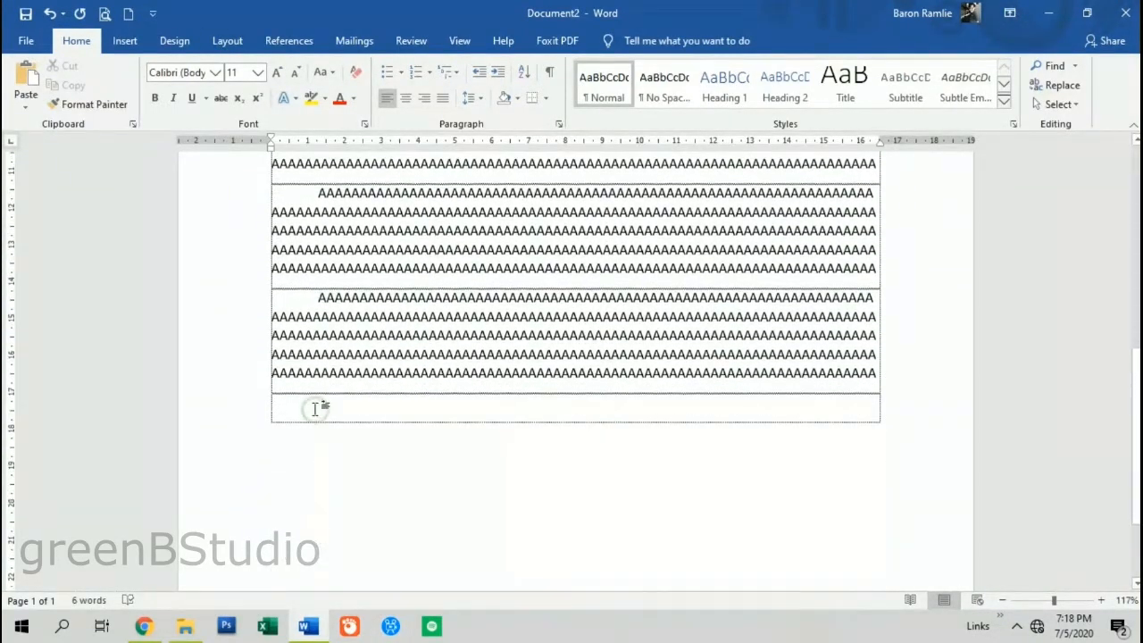
Step: Insert a Next Page section break at the empty paragraph after the filler text
click(232, 47)
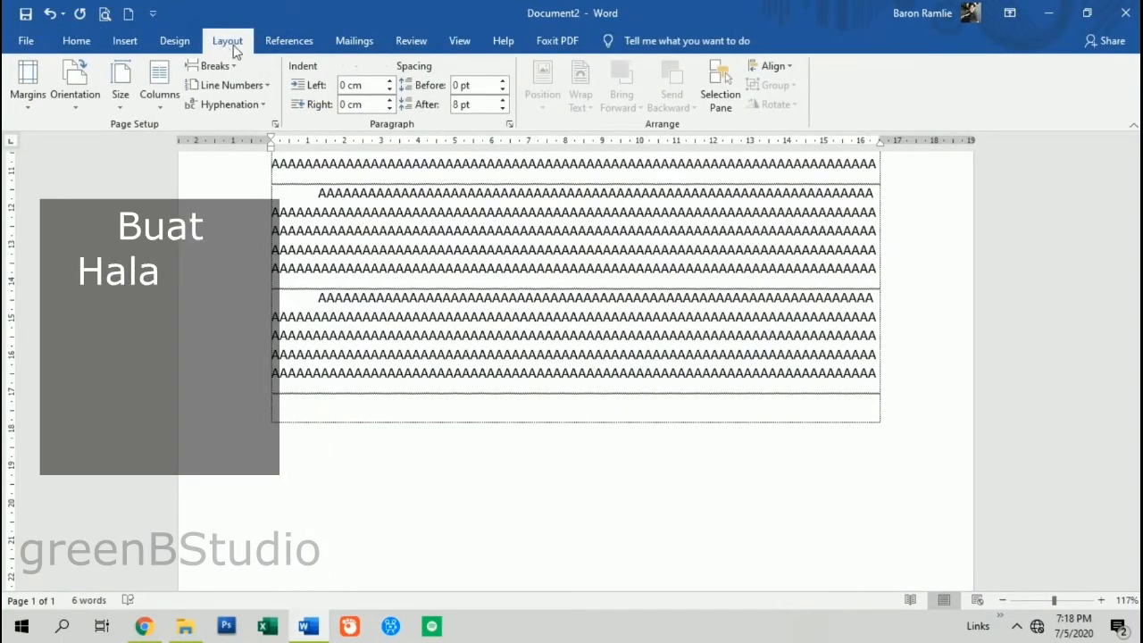
click(222, 68)
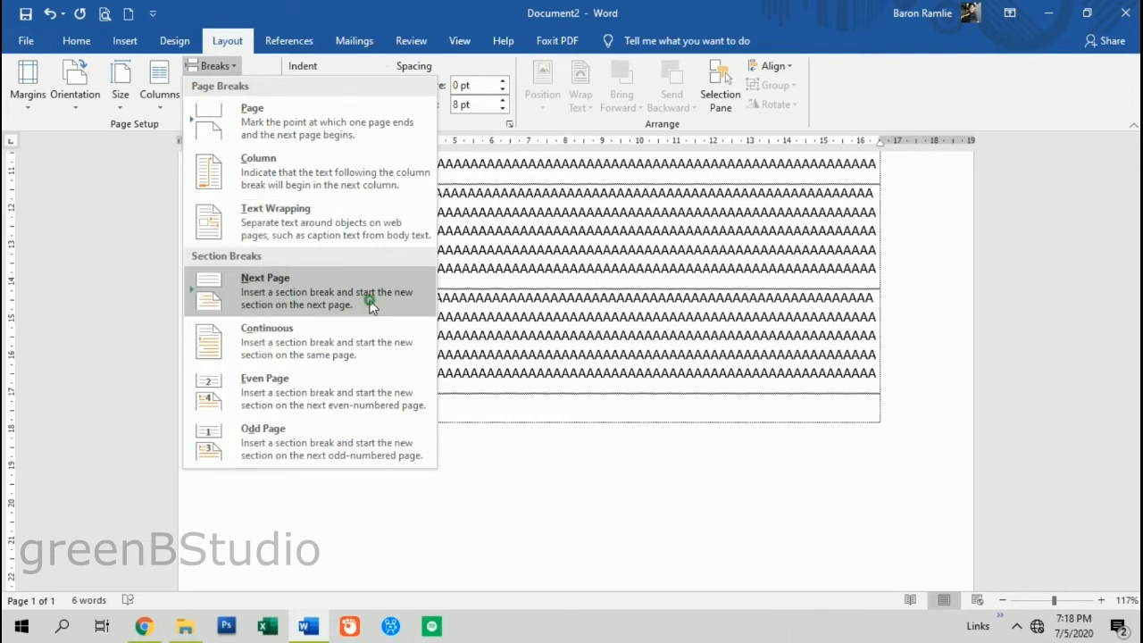
click(372, 306)
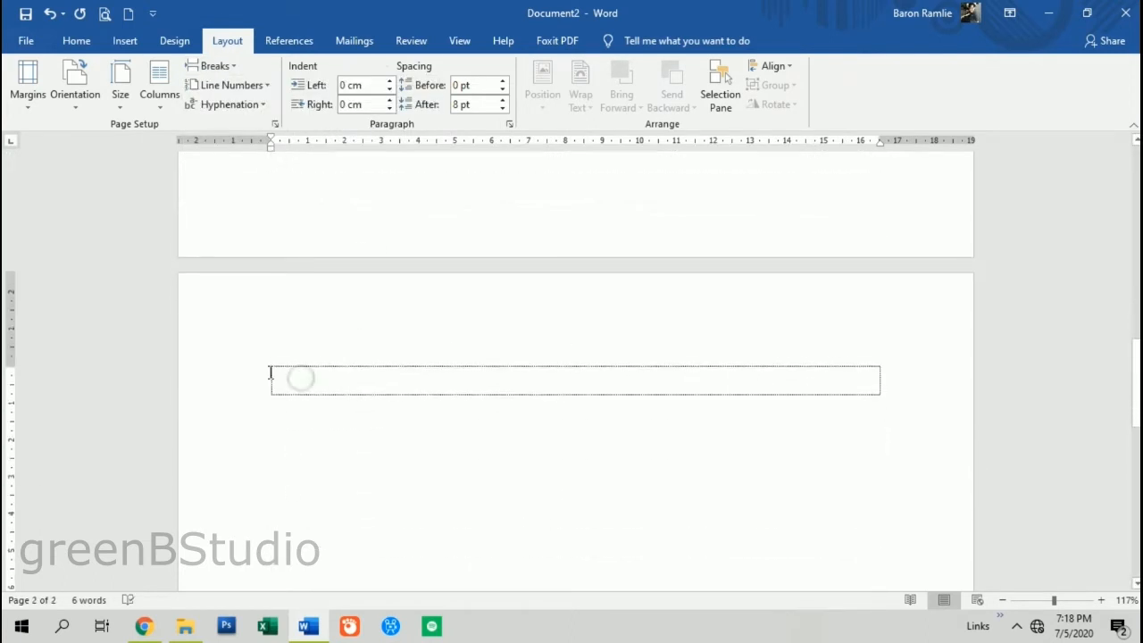
Step: Enter the centred heading "DAFTAR PUSTAKA" on the first line of the new page
click(77, 41)
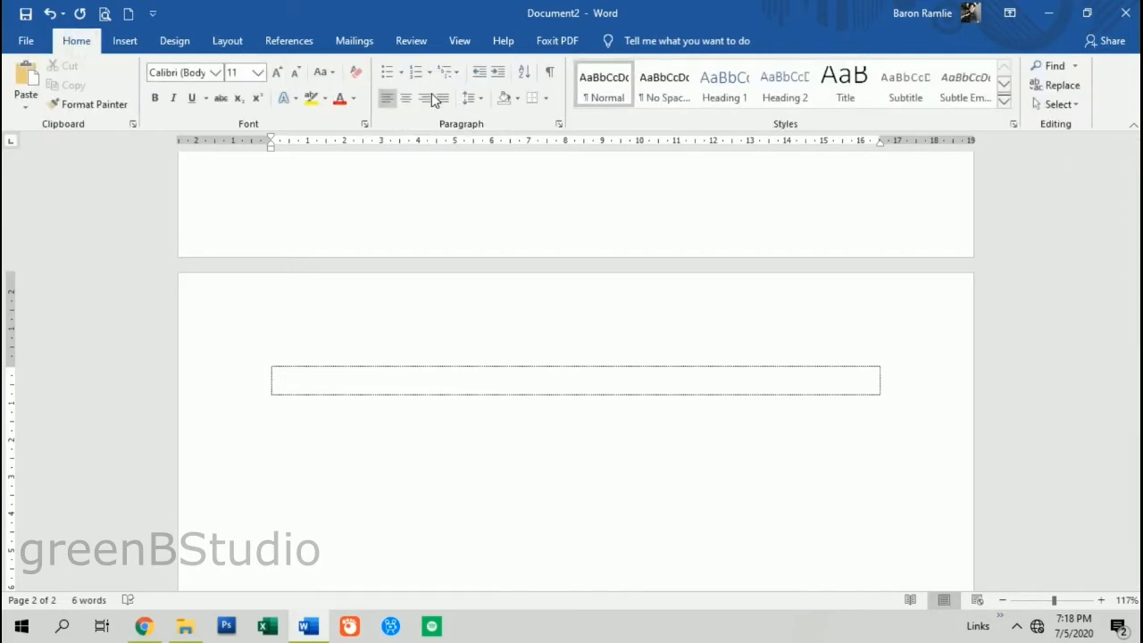
click(405, 98)
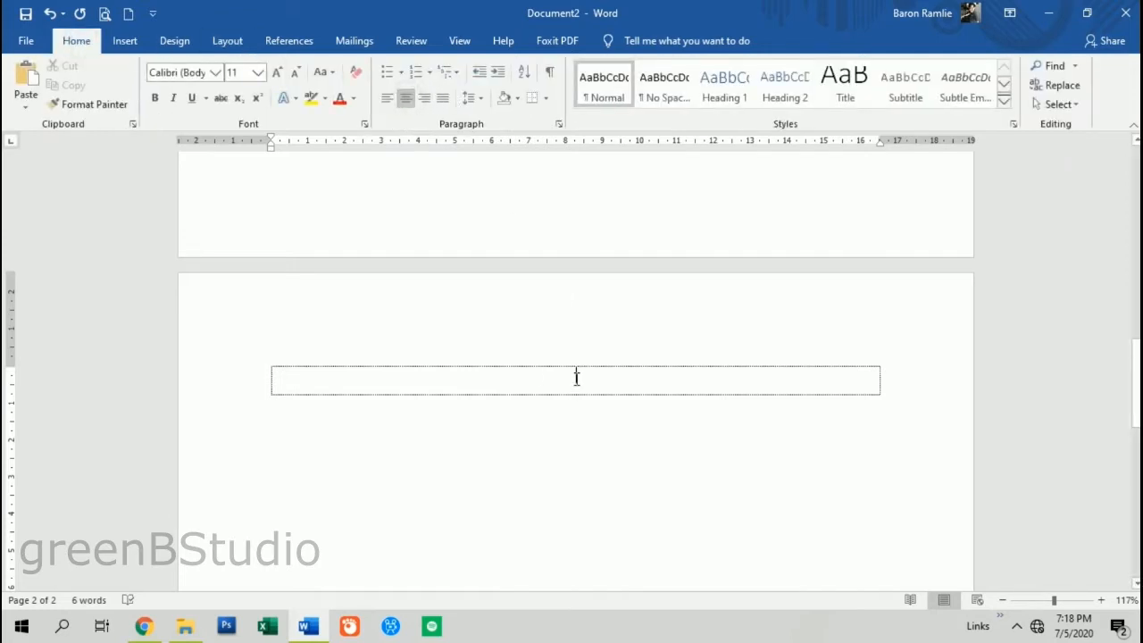
text(DAFTAR PUSTAKA)
Step: Format the "DAFTAR PUSTAKA" heading in Times New Roman, size 12, bold
click(231, 383)
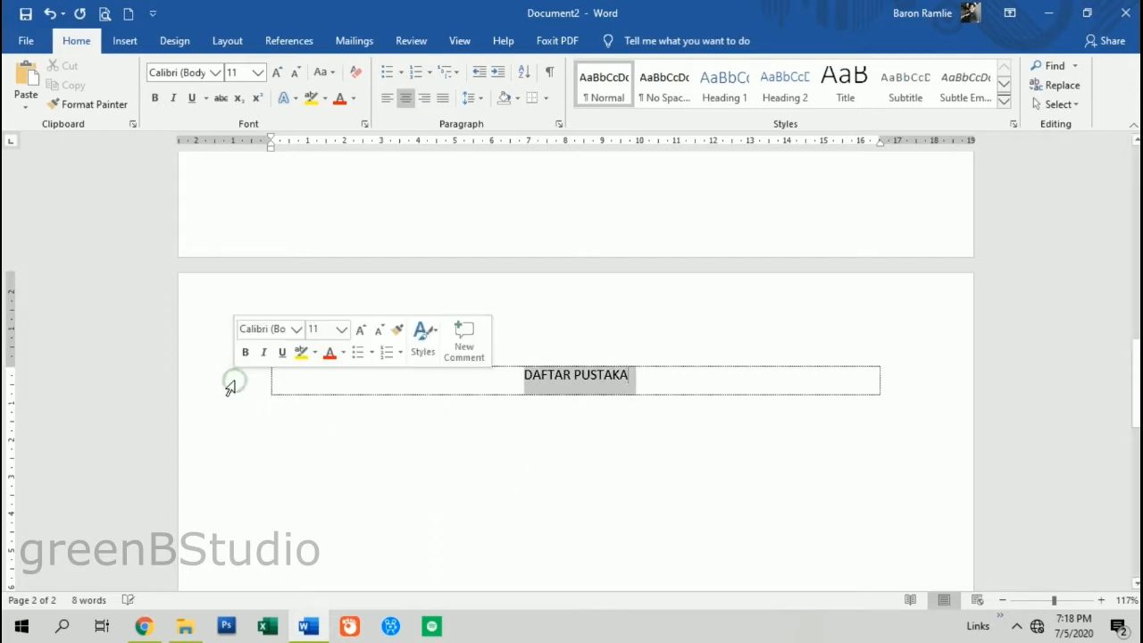
click(186, 75)
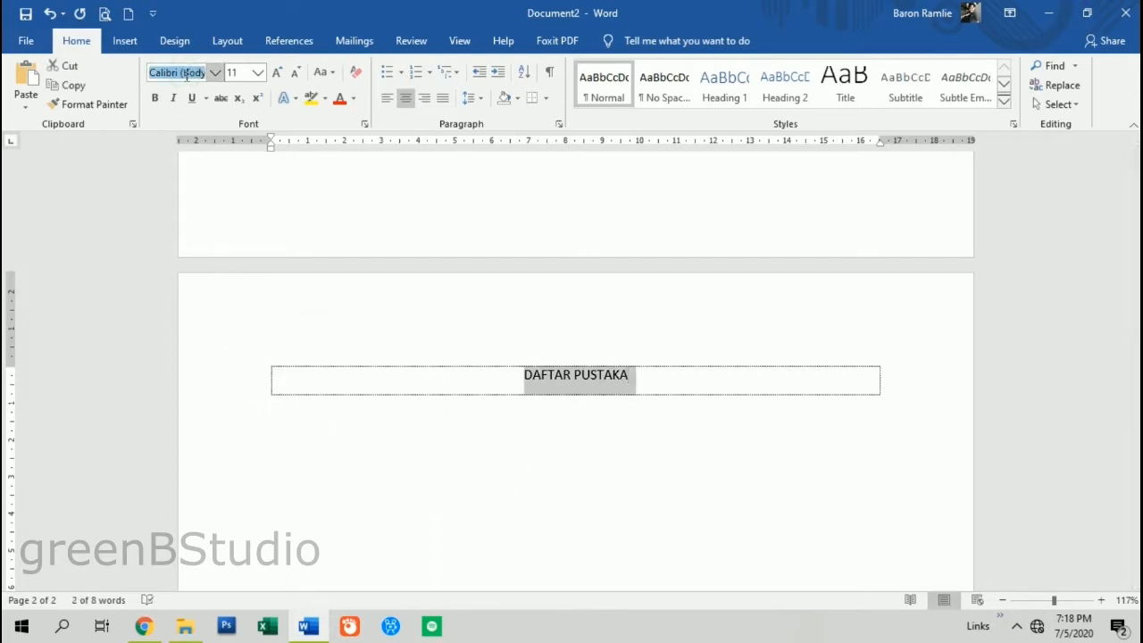
text(Time)
key(Return)
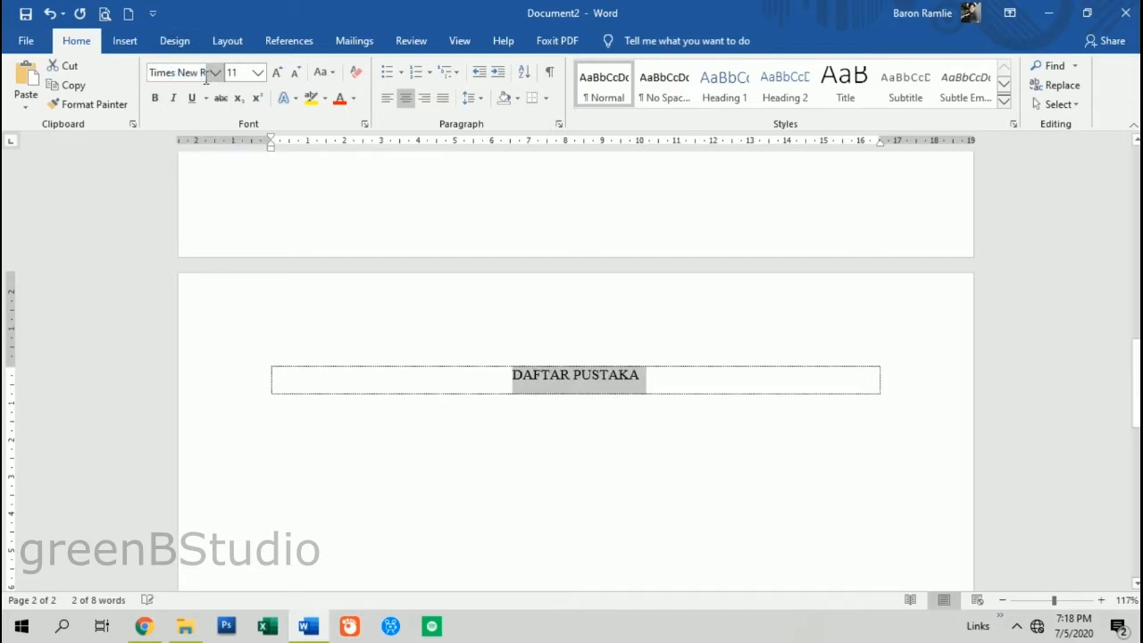
click(258, 77)
click(234, 156)
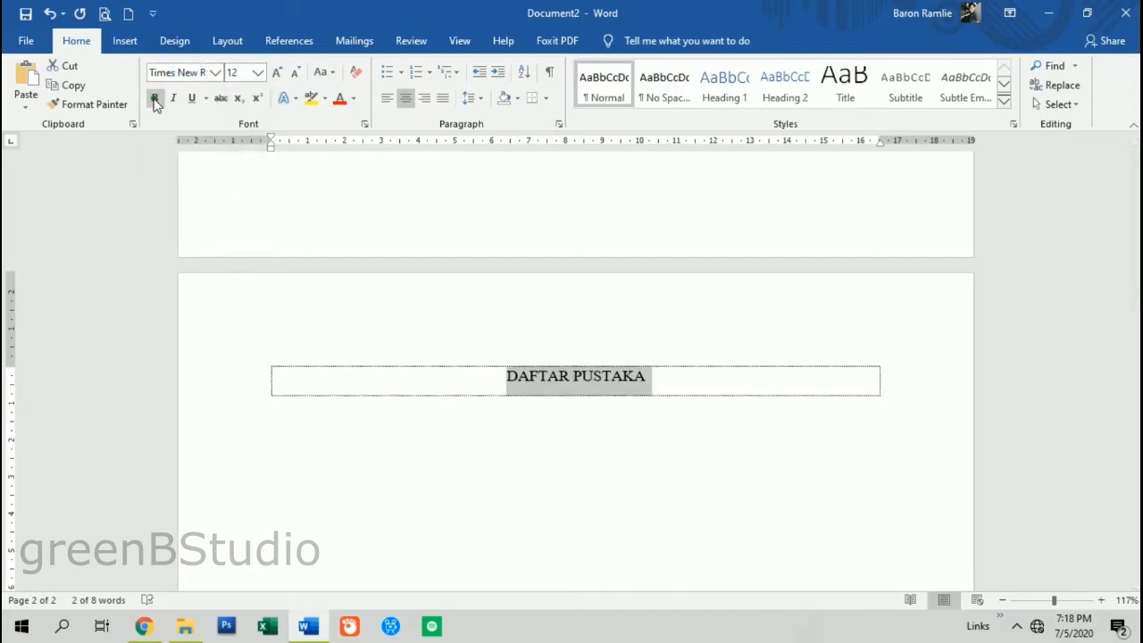
click(154, 97)
Step: Add an empty left-aligned paragraph below the "DAFTAR PUSTAKA" heading
click(654, 376)
key(Tab)
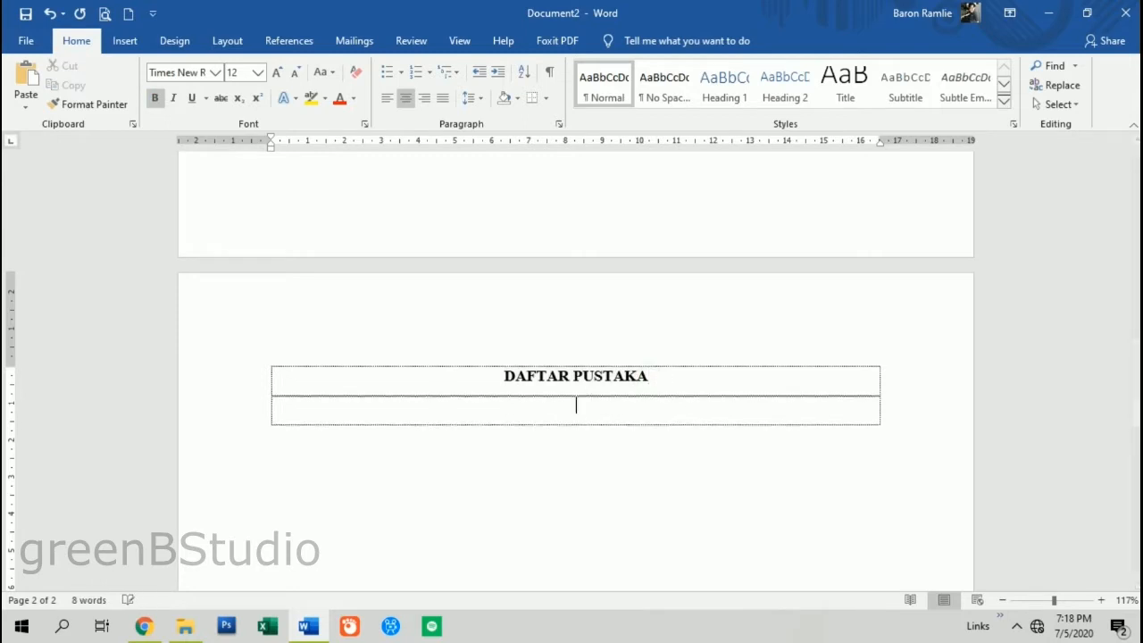
key(ctrl+l)
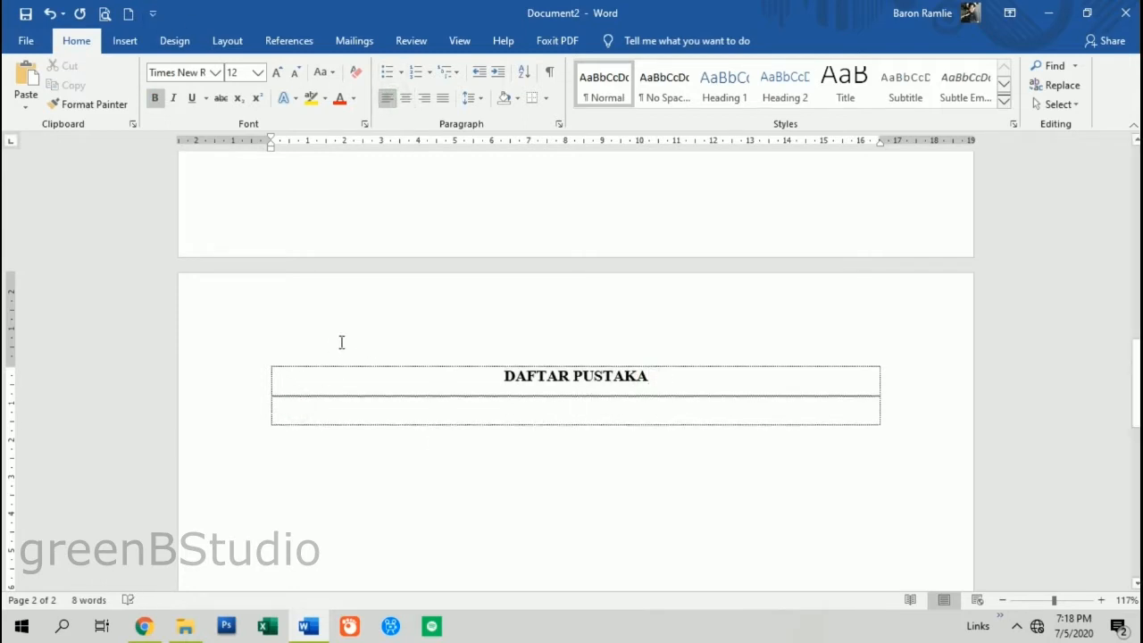
scroll(342, 396, up, 2)
scroll(342, 403, down, 6)
scroll(341, 409, up, 15)
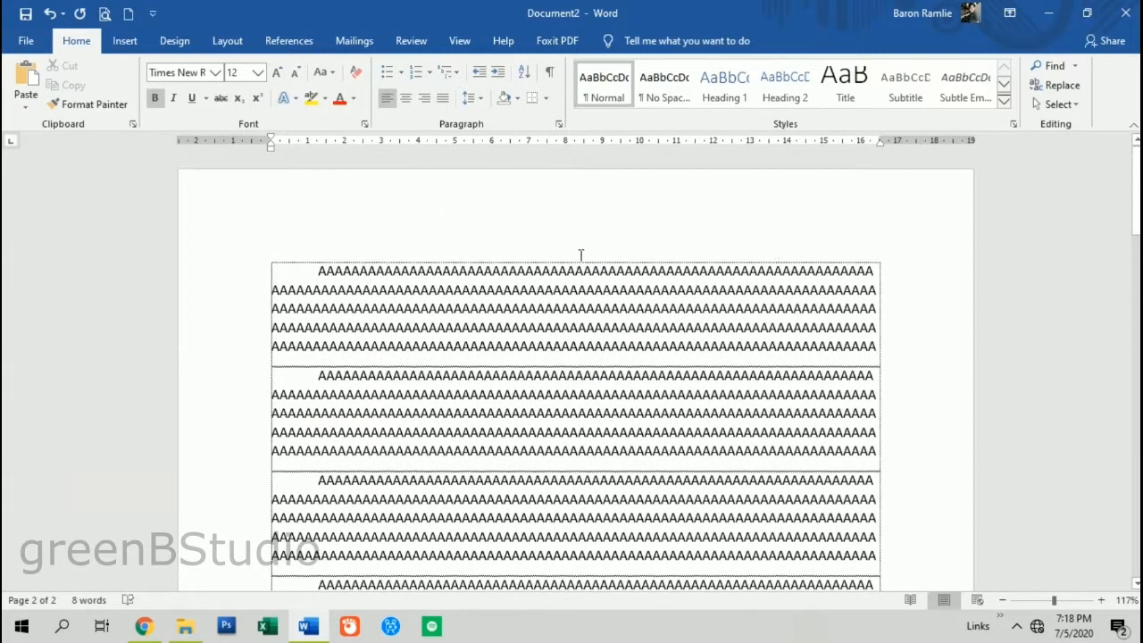
Step: Look at the Source Manager's master and current source lists, then close it
click(322, 270)
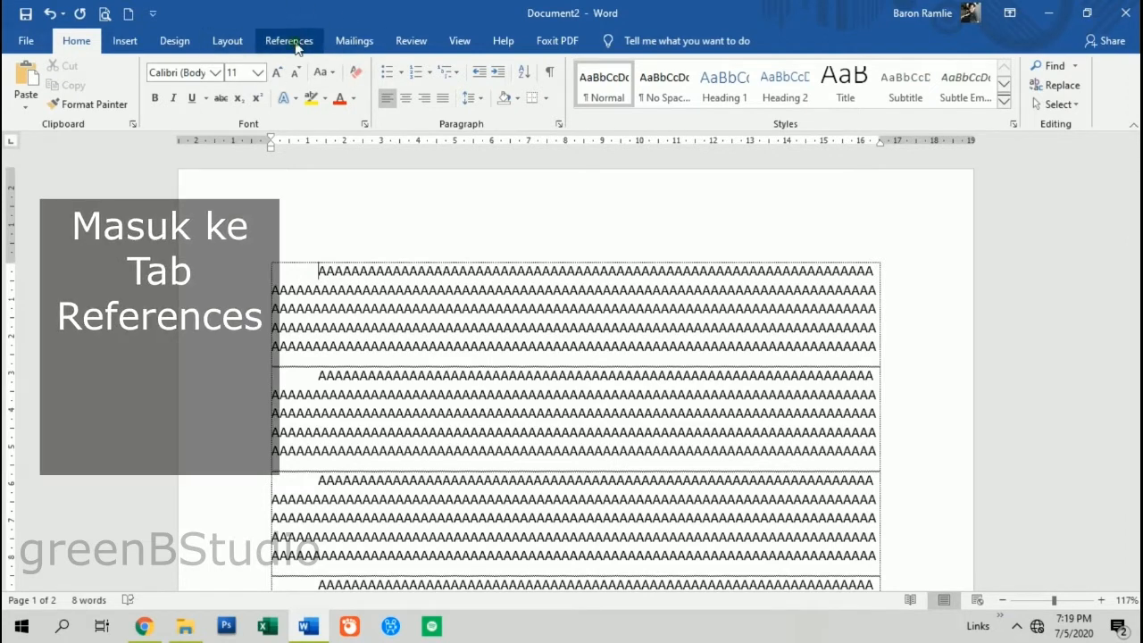
click(295, 42)
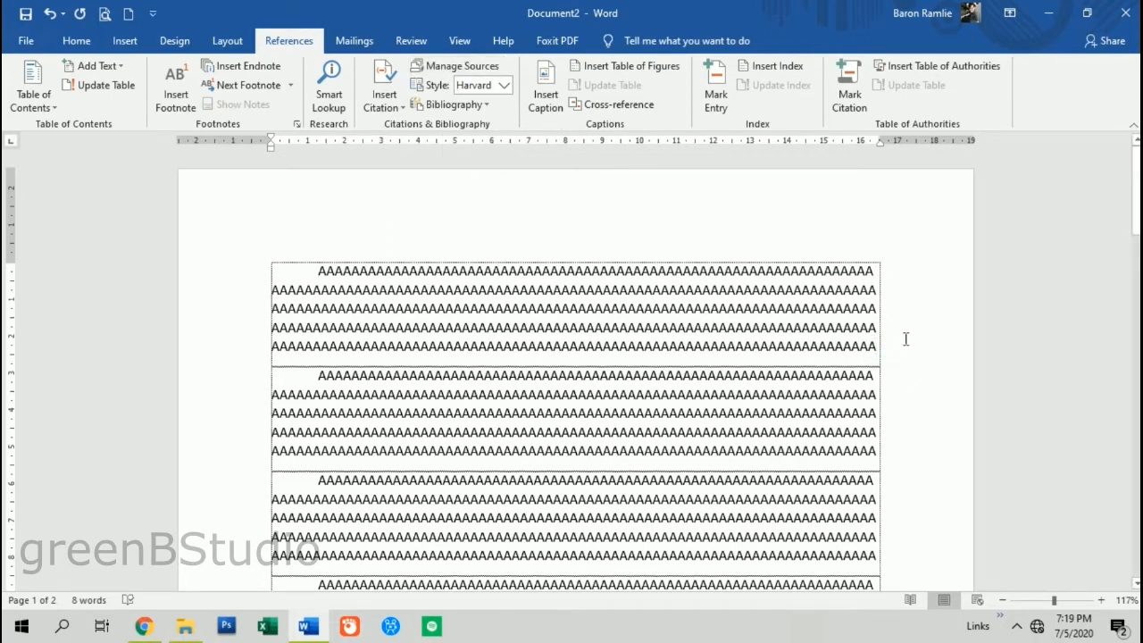
click(487, 70)
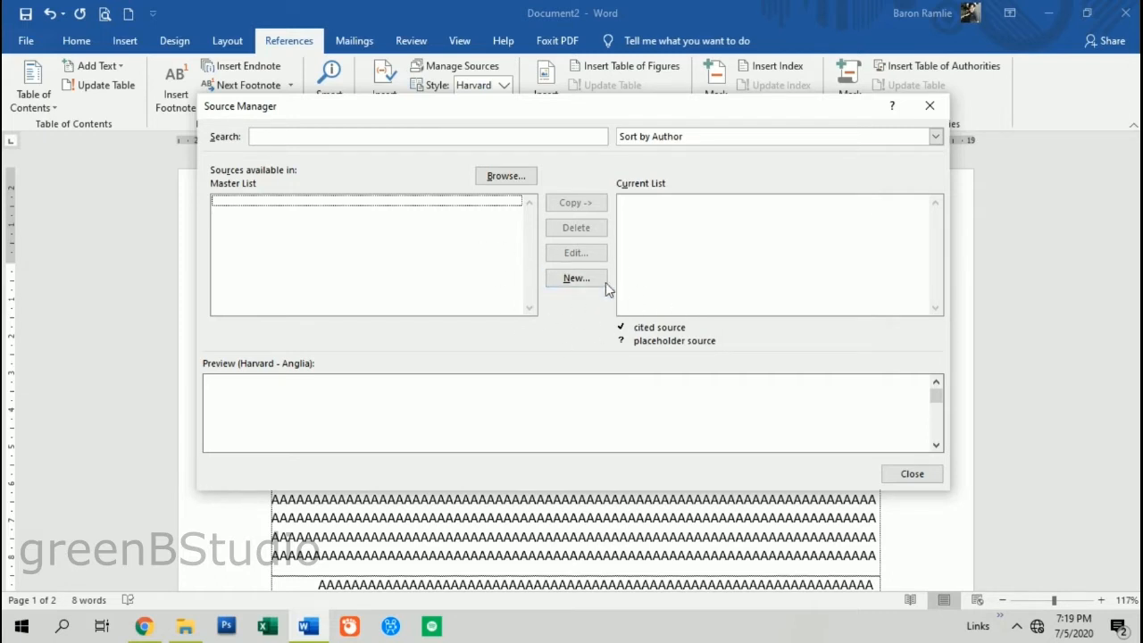
click(912, 474)
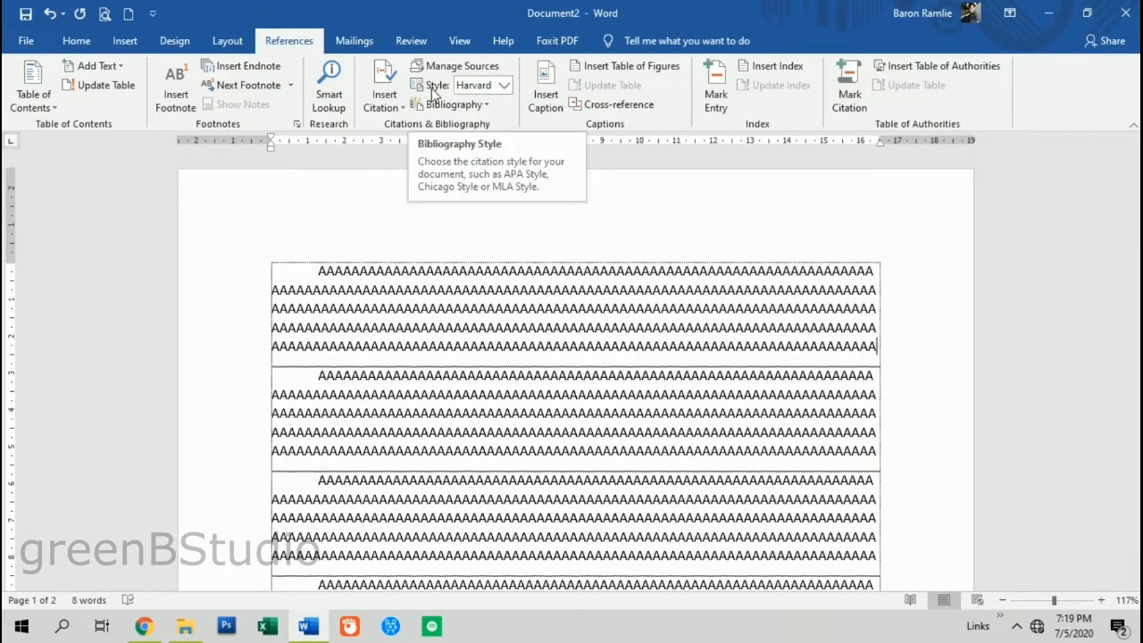
Step: Set the citation style to ISO 690 - First Element and Date and preview the built-in bibliography formats
click(505, 86)
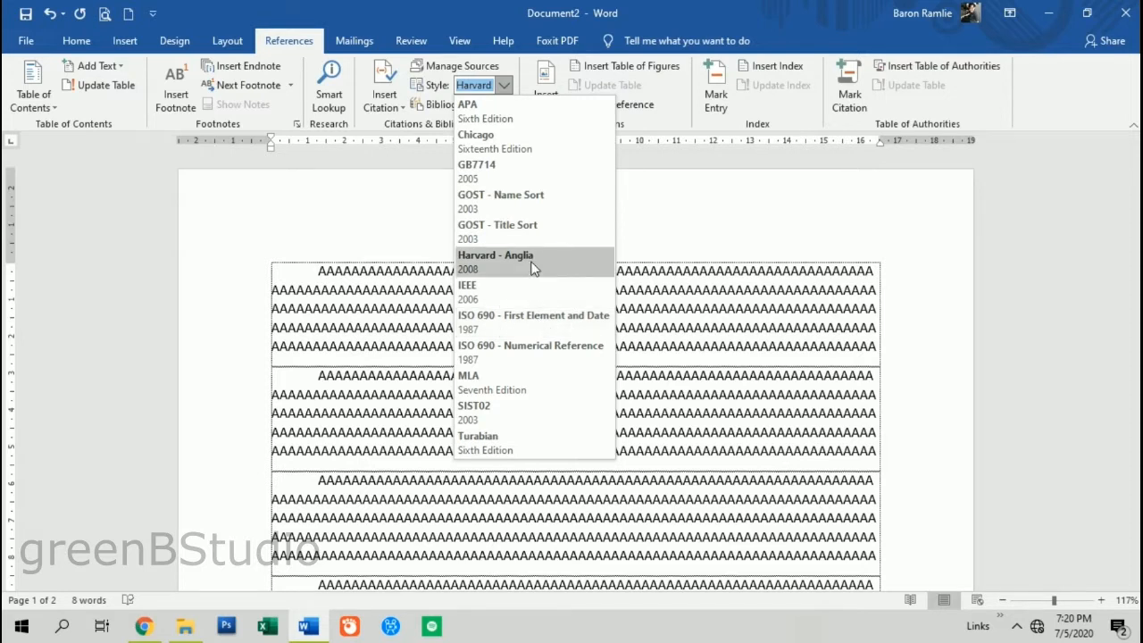
click(572, 329)
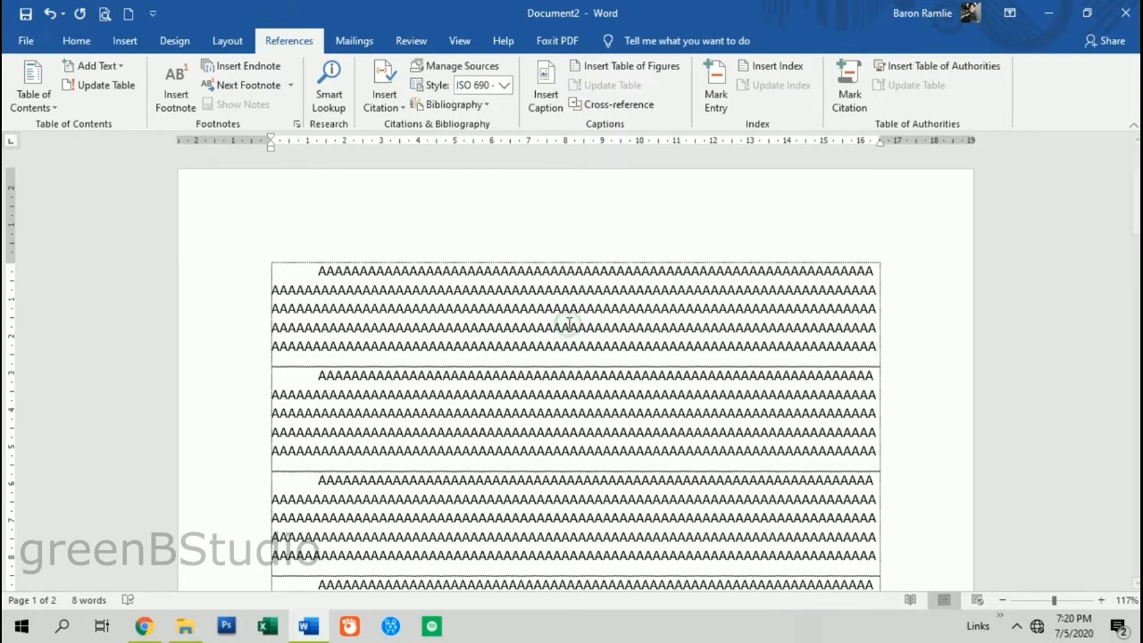
click(483, 108)
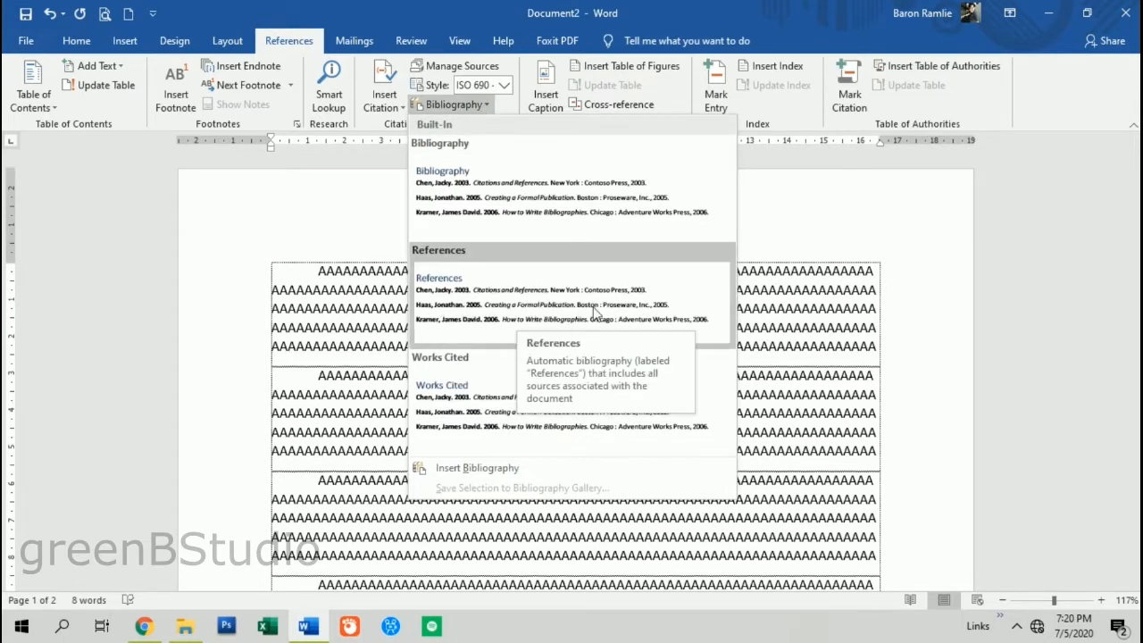
Step: Set the citation style to Harvard - Anglia and preview the built-in bibliography formats
click(504, 85)
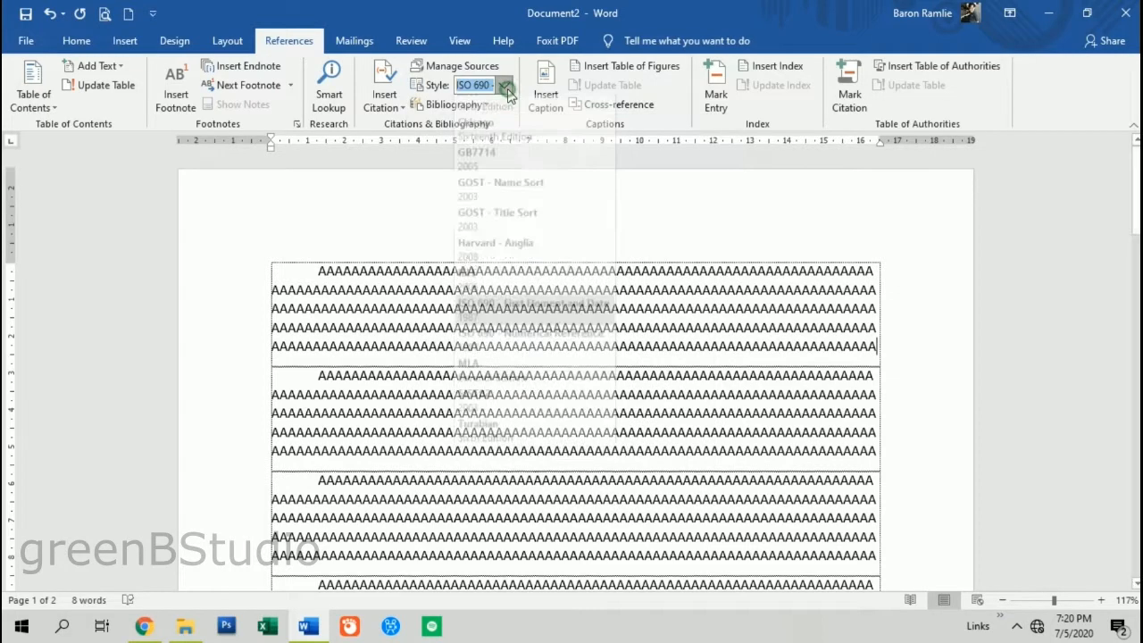
click(562, 258)
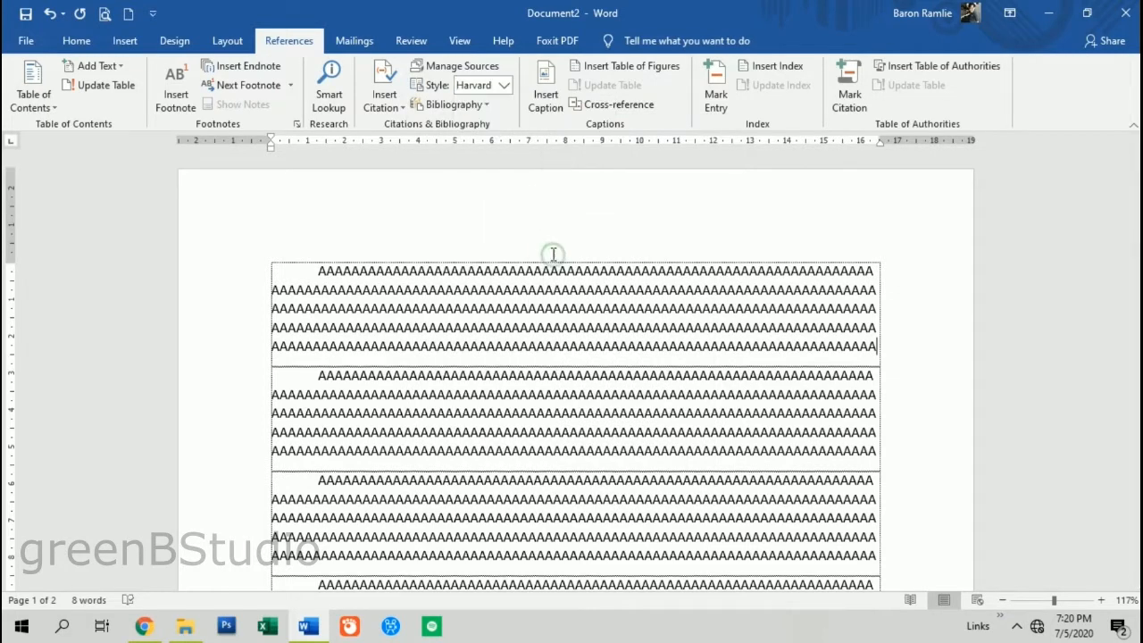
click(451, 105)
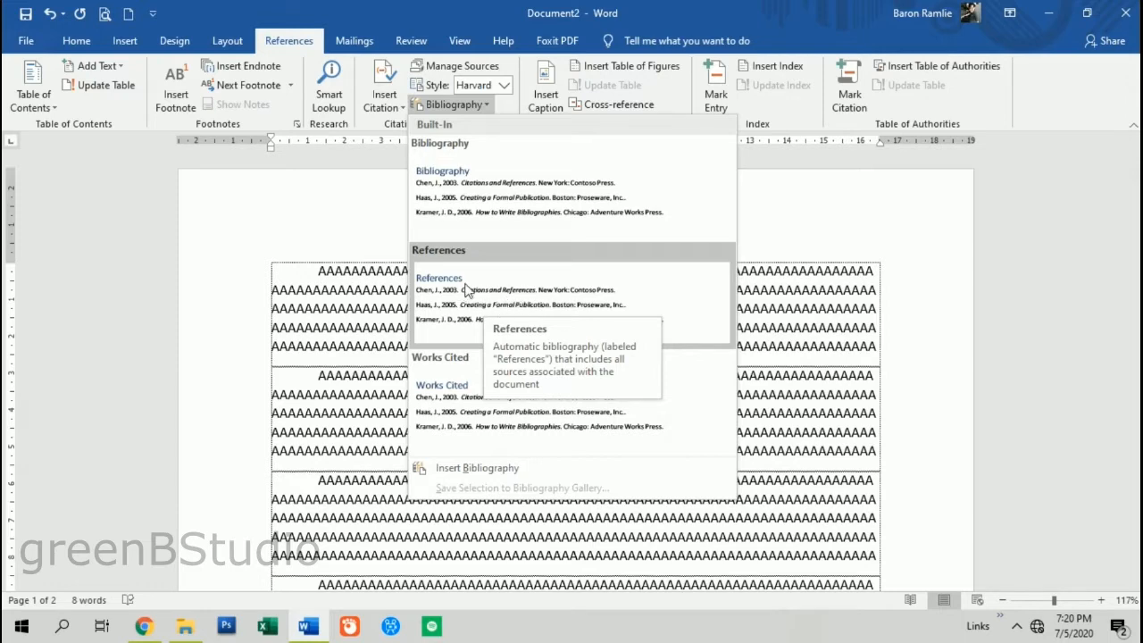
click(490, 104)
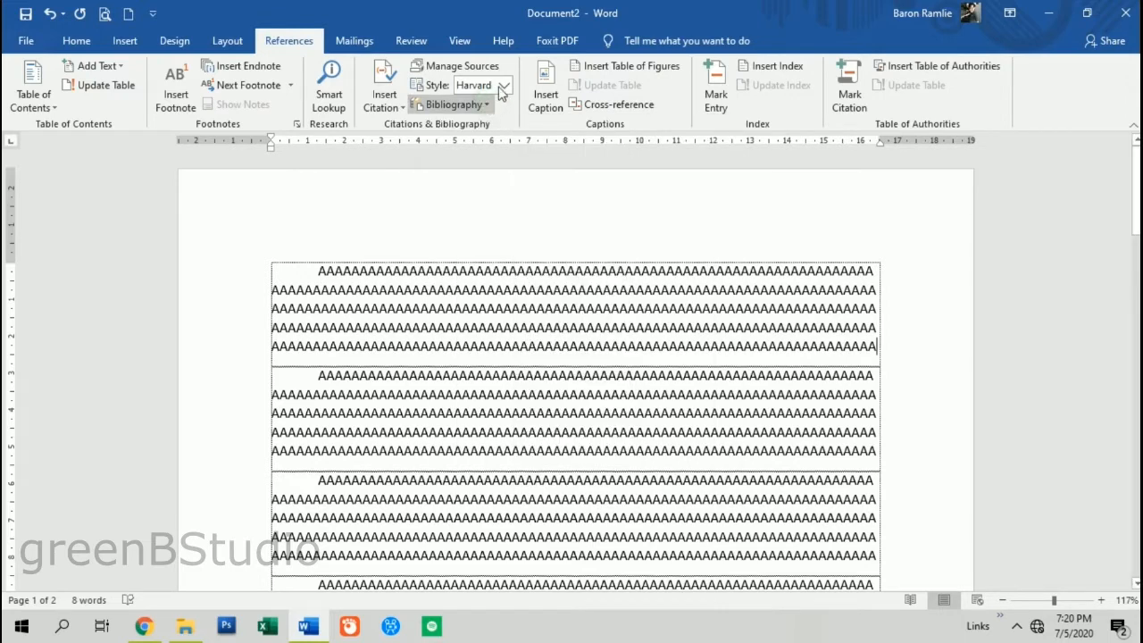
click(504, 85)
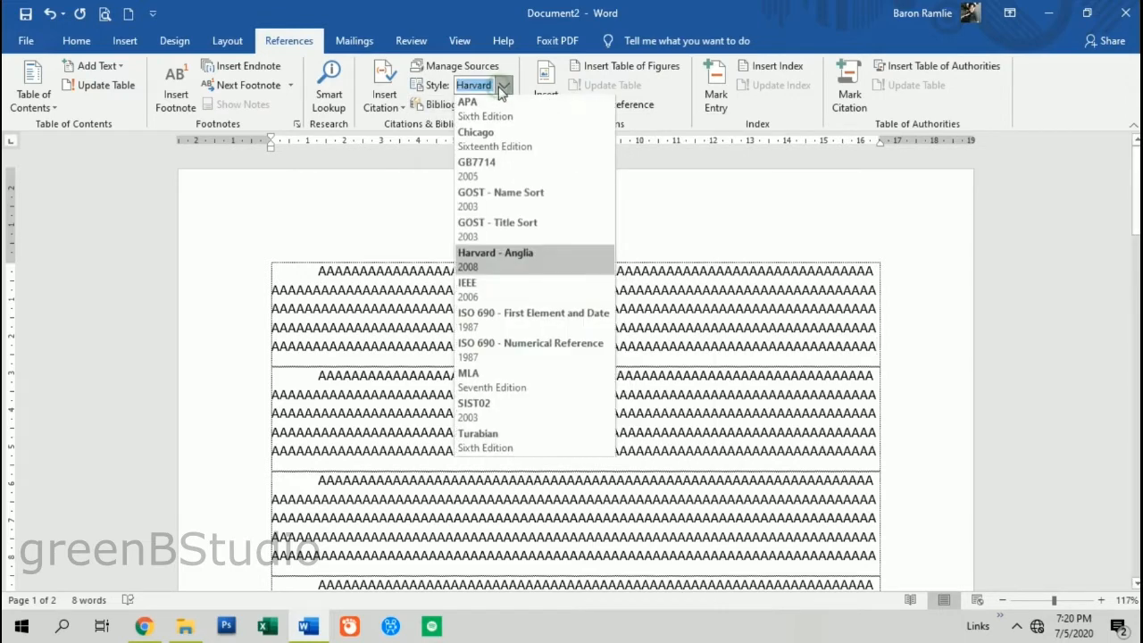
click(545, 266)
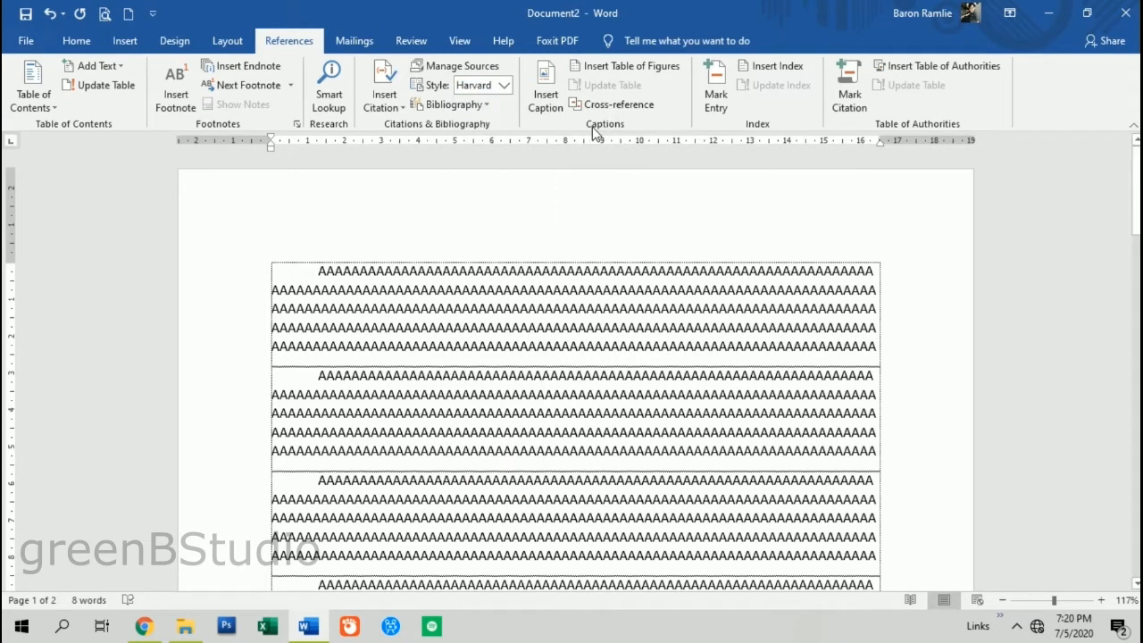
Step: Open the form for creating a new source from the Source Manager
click(489, 65)
click(581, 279)
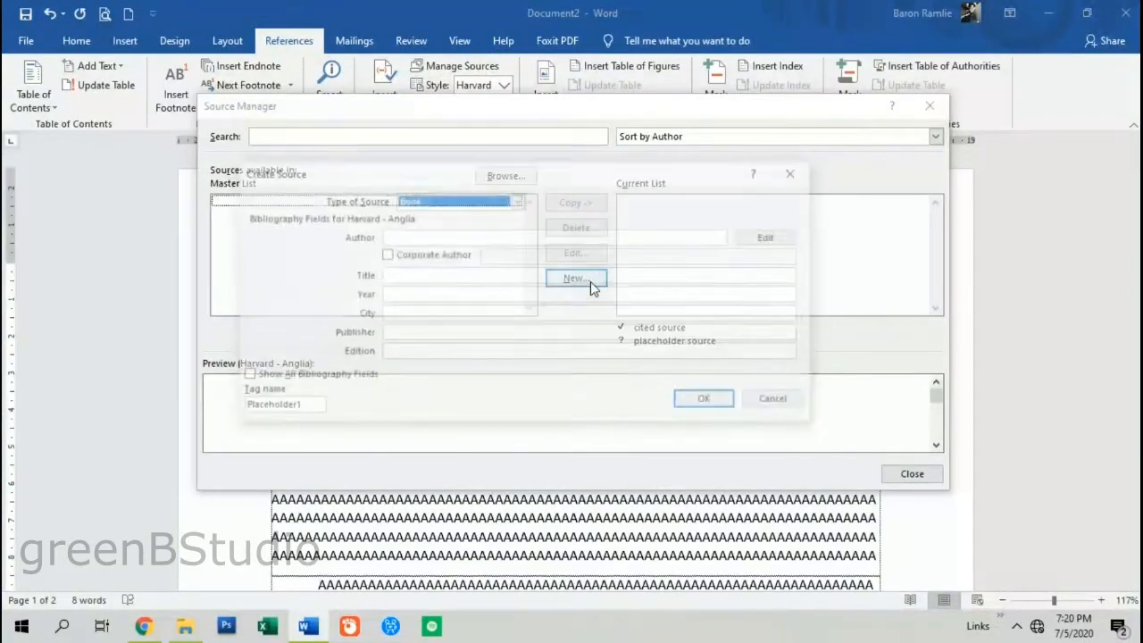
click(778, 402)
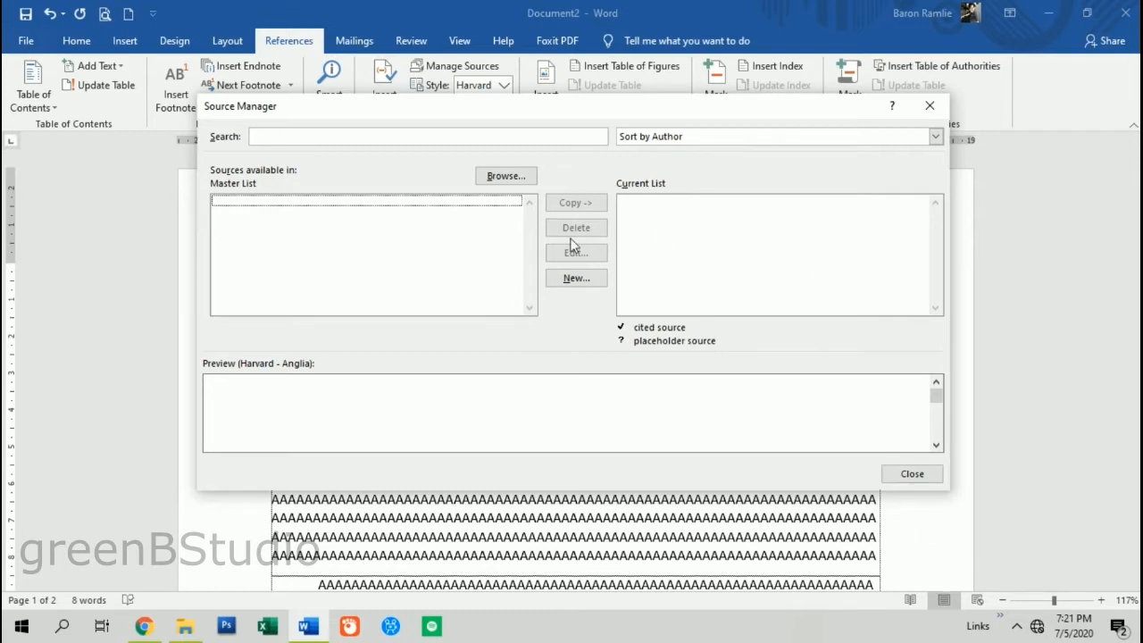
click(576, 279)
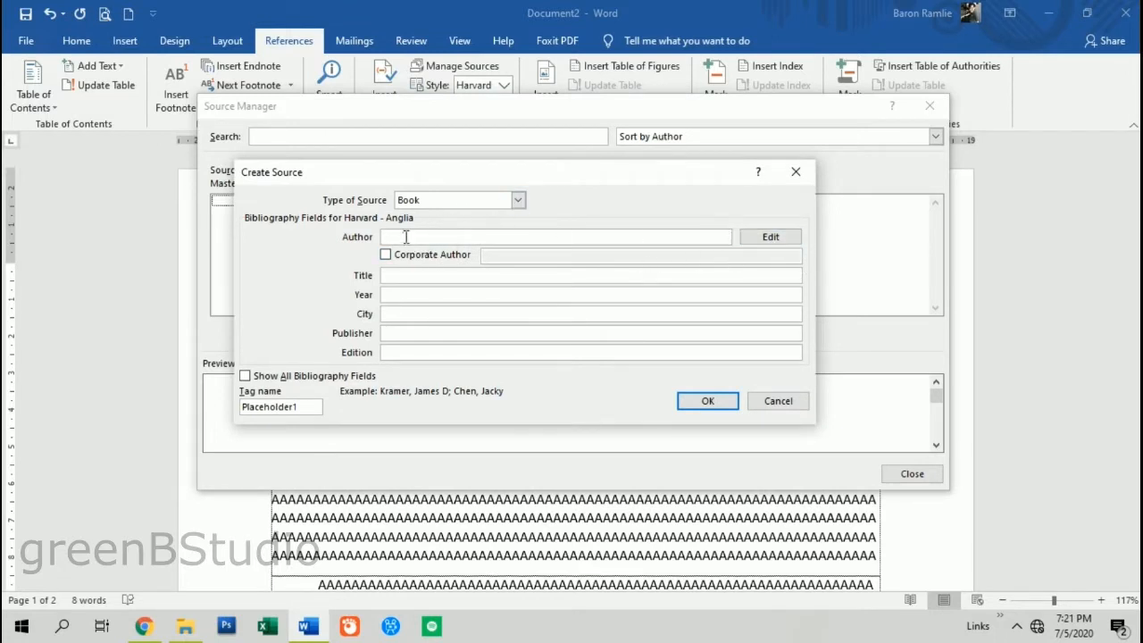
Step: Browse the available source types and choose Book for the new source
click(517, 200)
click(519, 268)
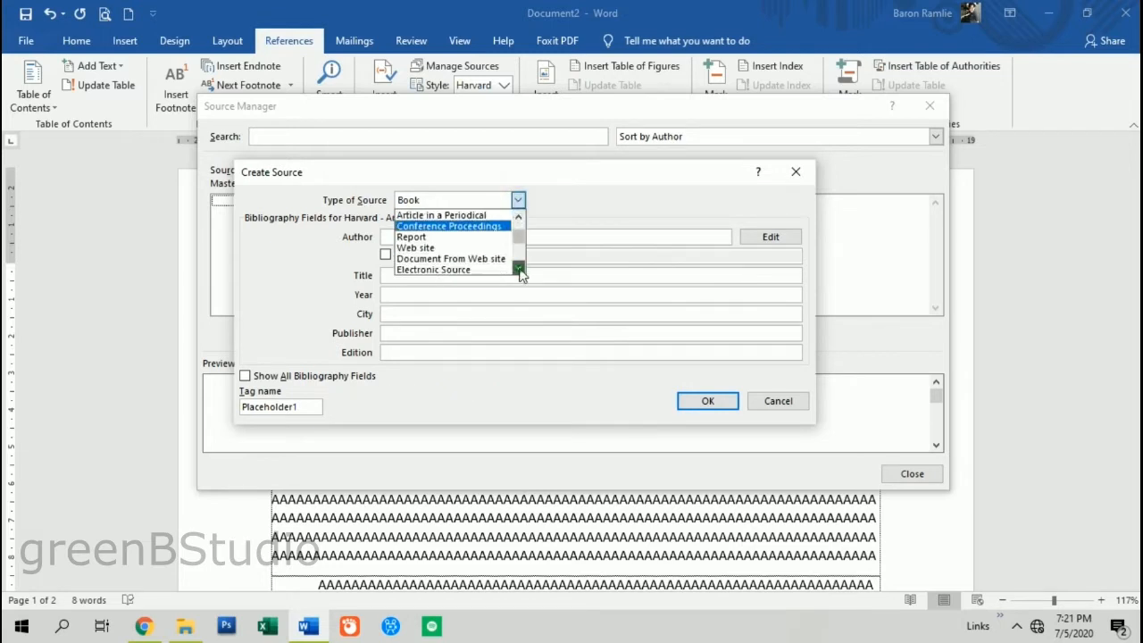
click(518, 268)
click(519, 268)
click(519, 268)
click(519, 243)
drag(518, 243, 517, 226)
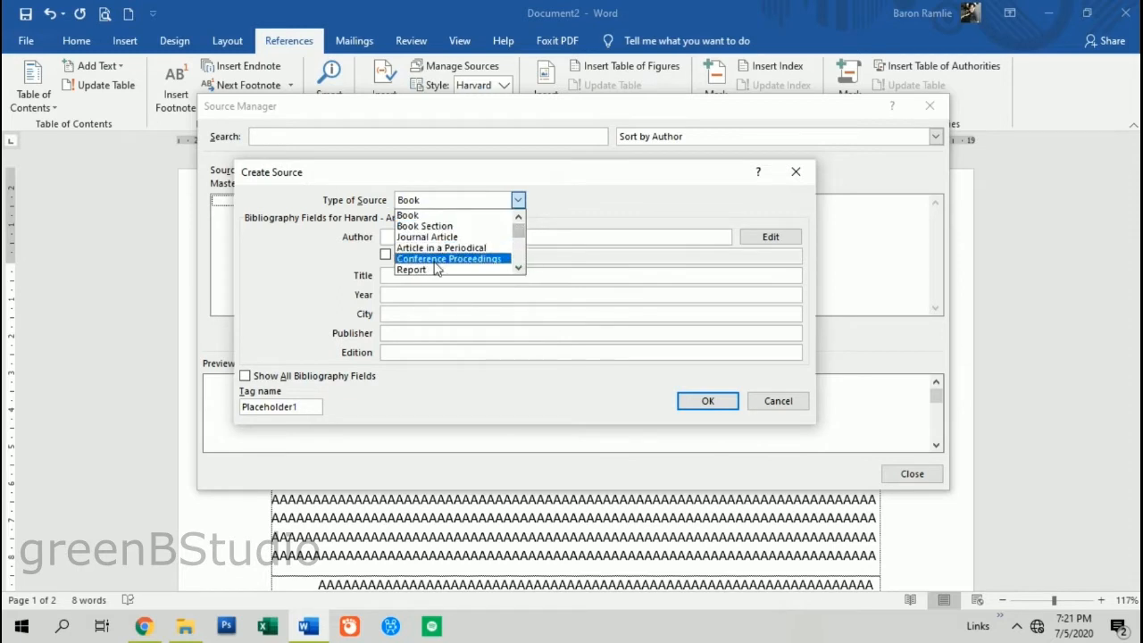
click(519, 270)
click(519, 270)
scroll(449, 225, up, 2)
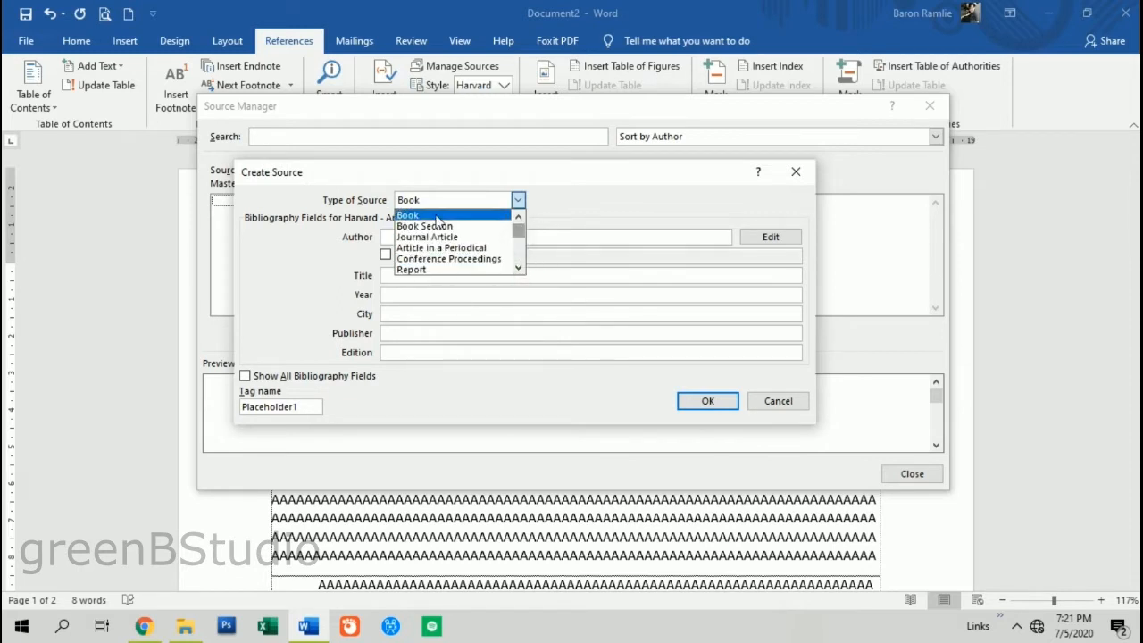
click(436, 215)
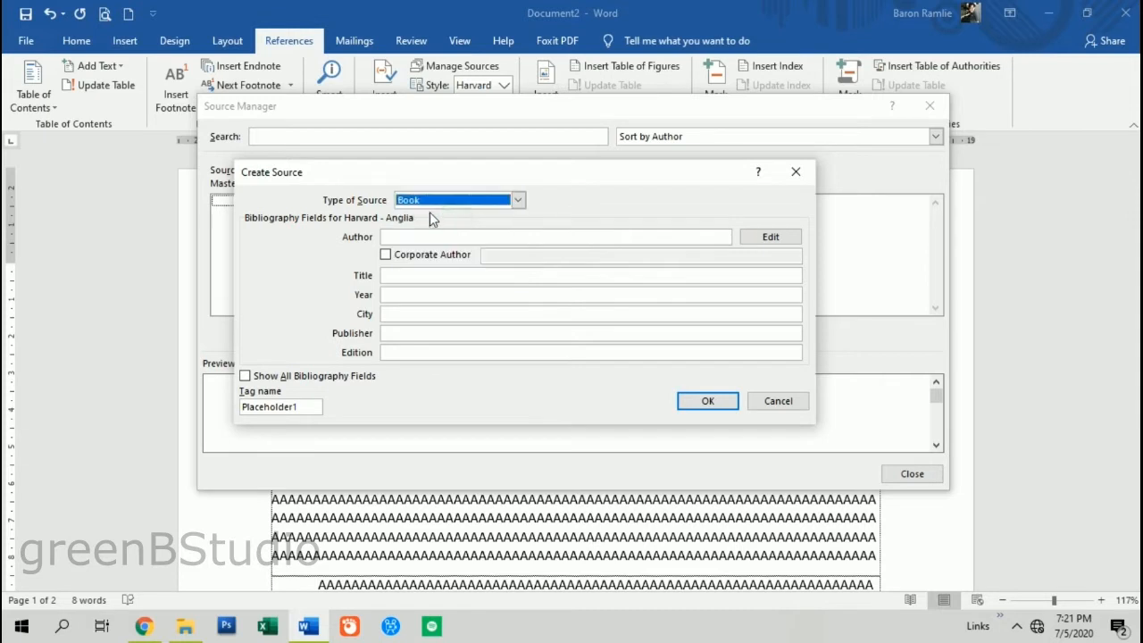
Step: Add the first author's last and first name to the new book source's author list
click(789, 240)
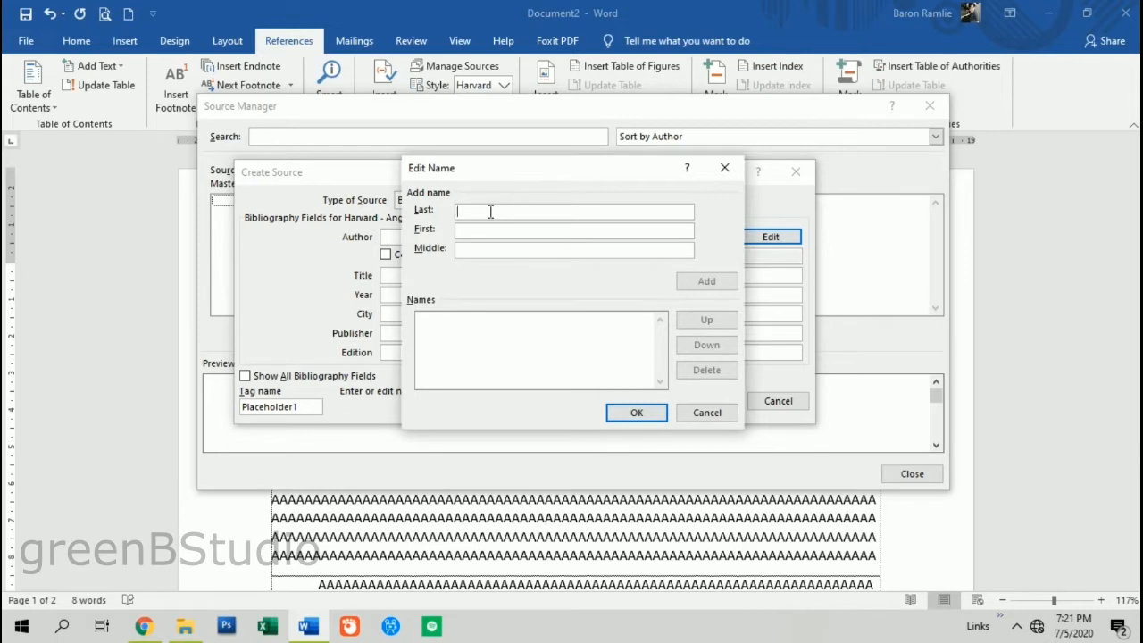
text(bENDE)
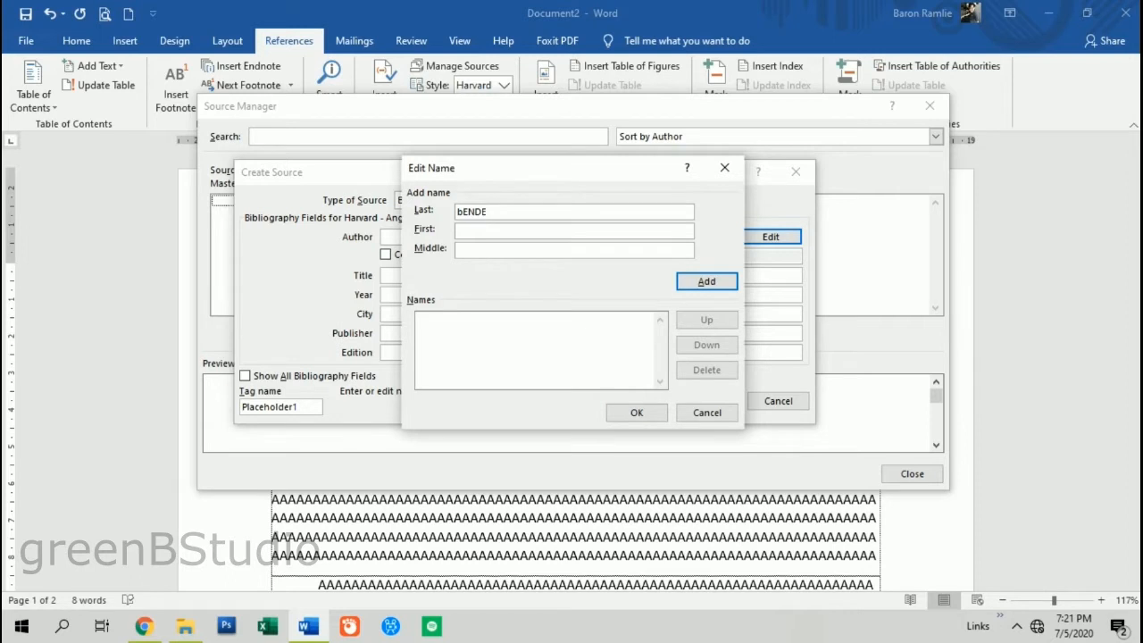
key(BackSpace)
key(BackSpace)
key(BackSpace)
key(BackSpace)
text(Ben)
text(Anthony)
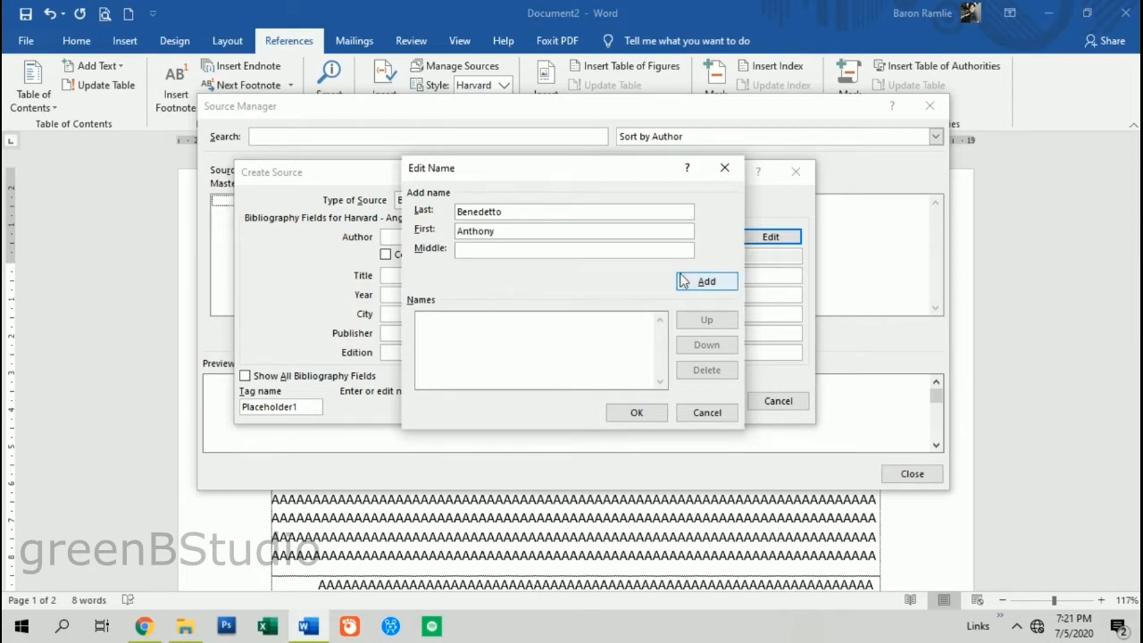
click(715, 282)
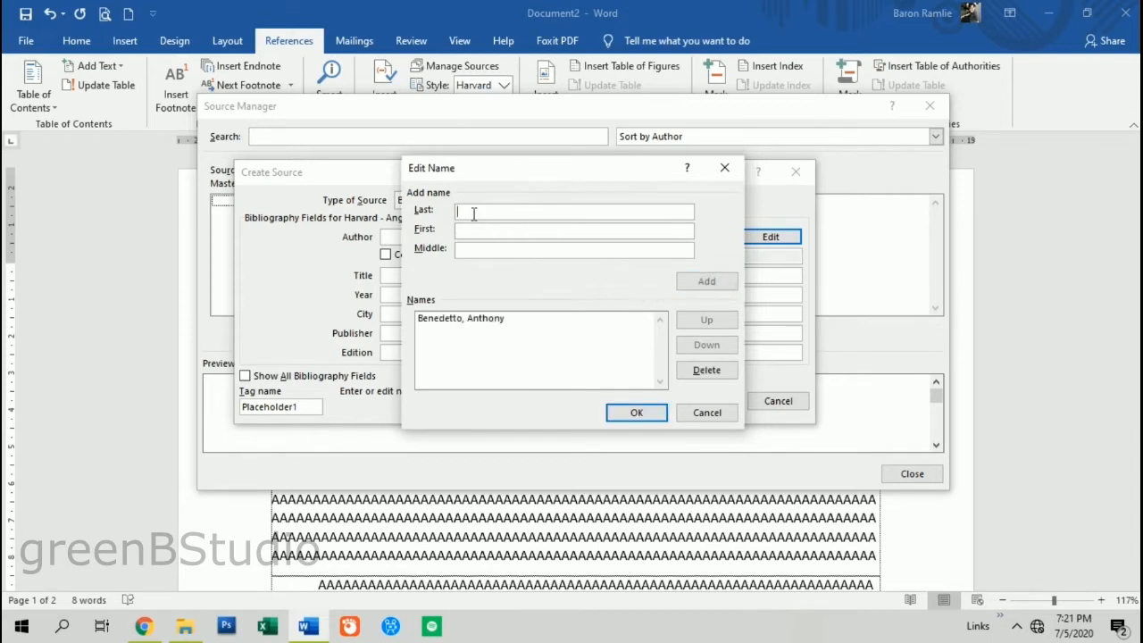
Step: Add the second author's last and first name and confirm the book's author list
text(Prudom)
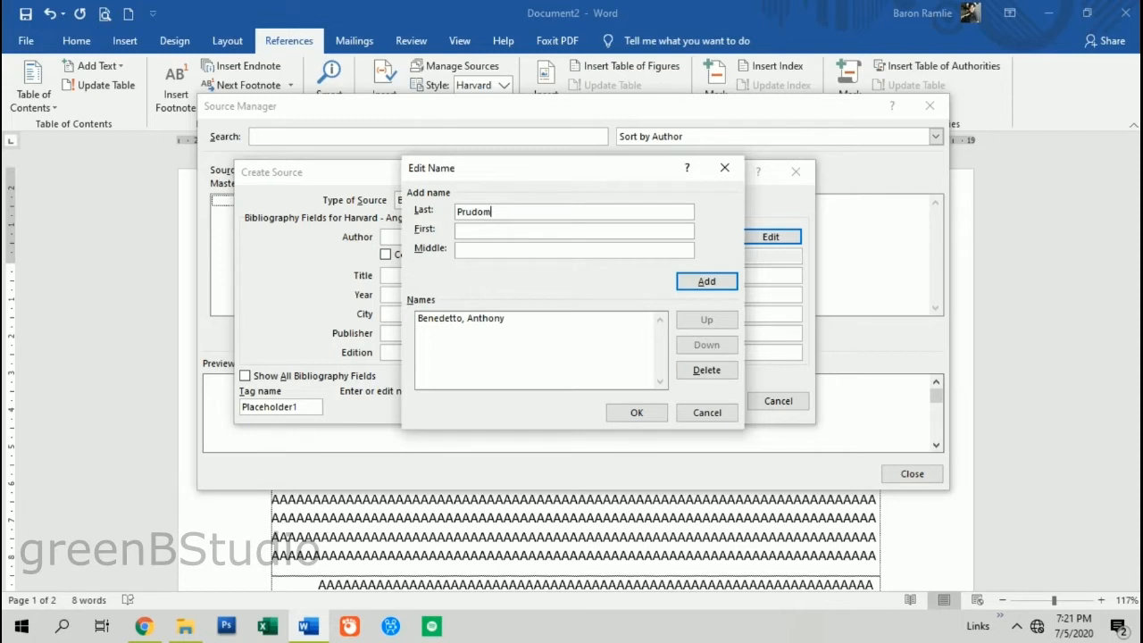
text(, Melanie)
click(698, 282)
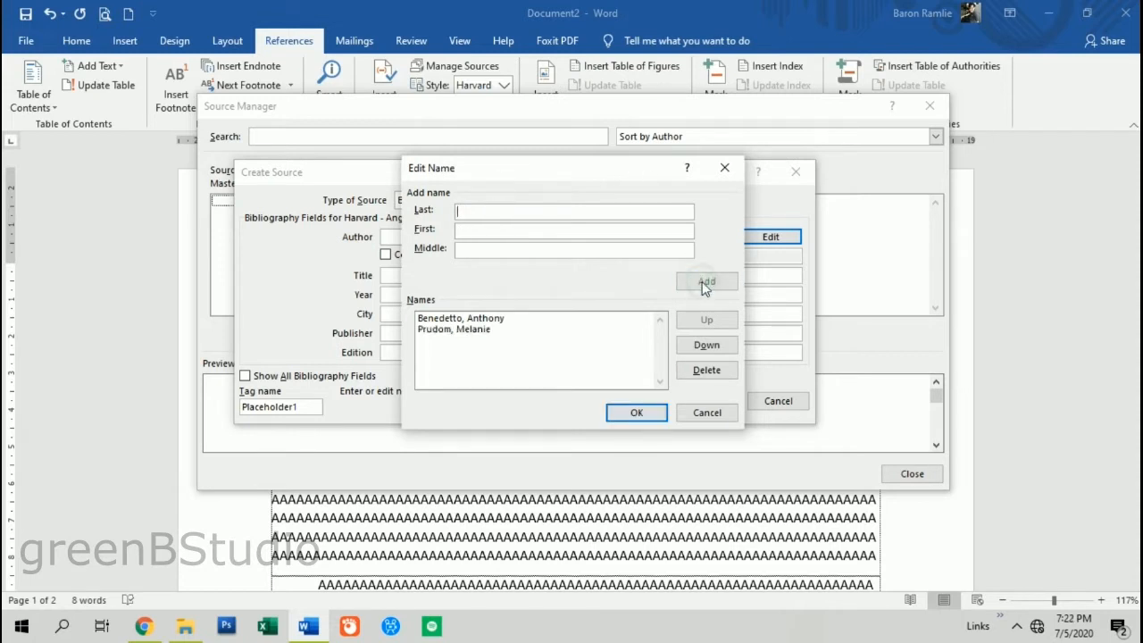
click(527, 320)
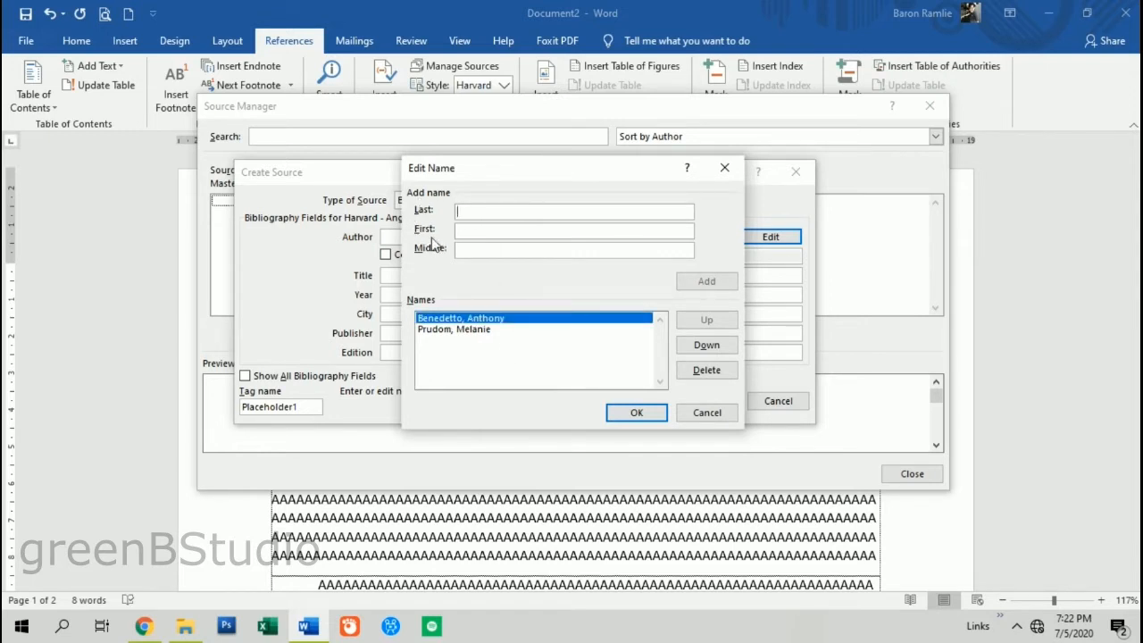
click(650, 415)
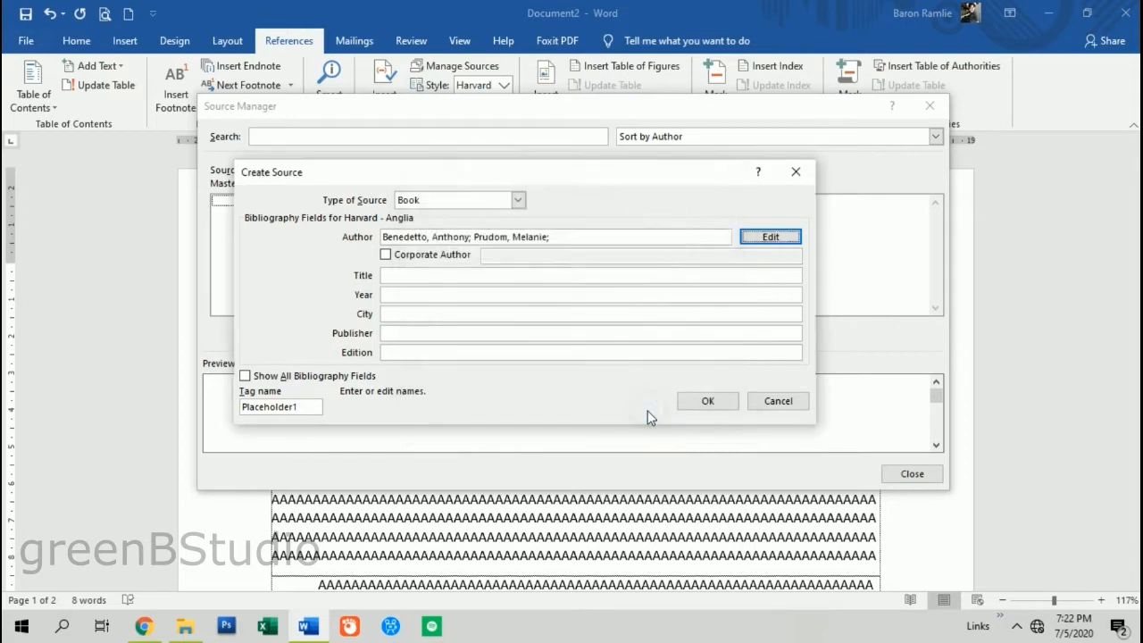
Step: Enter the book's title "Understanding Competitive Interactions", year 2018 and city USA
click(409, 275)
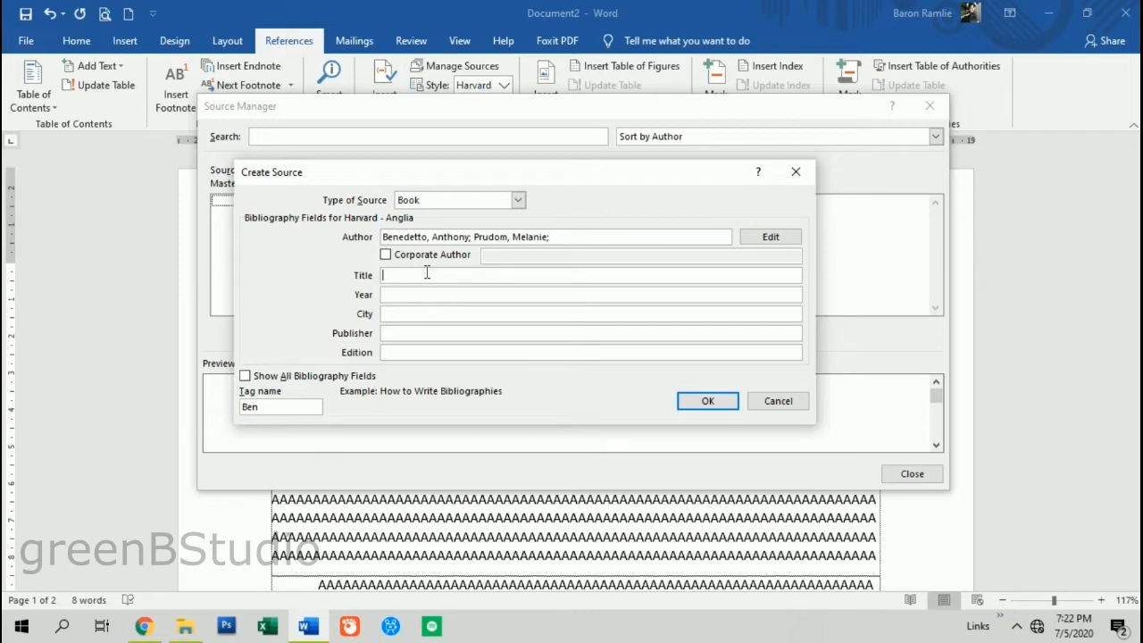
text(Understanding Competitive Interactions)
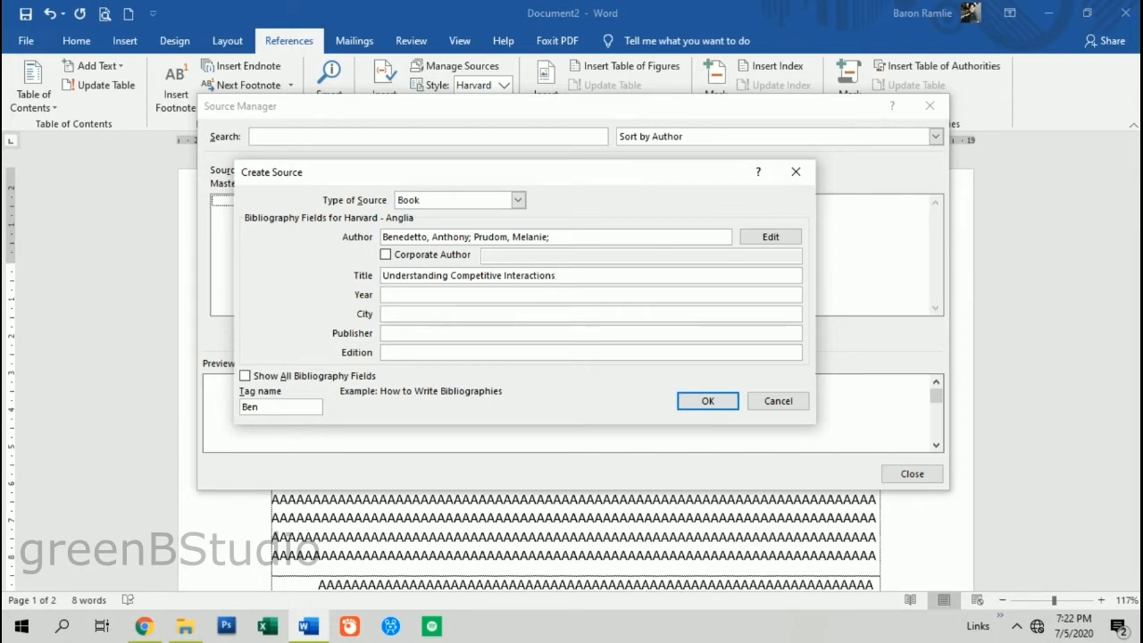
click(413, 292)
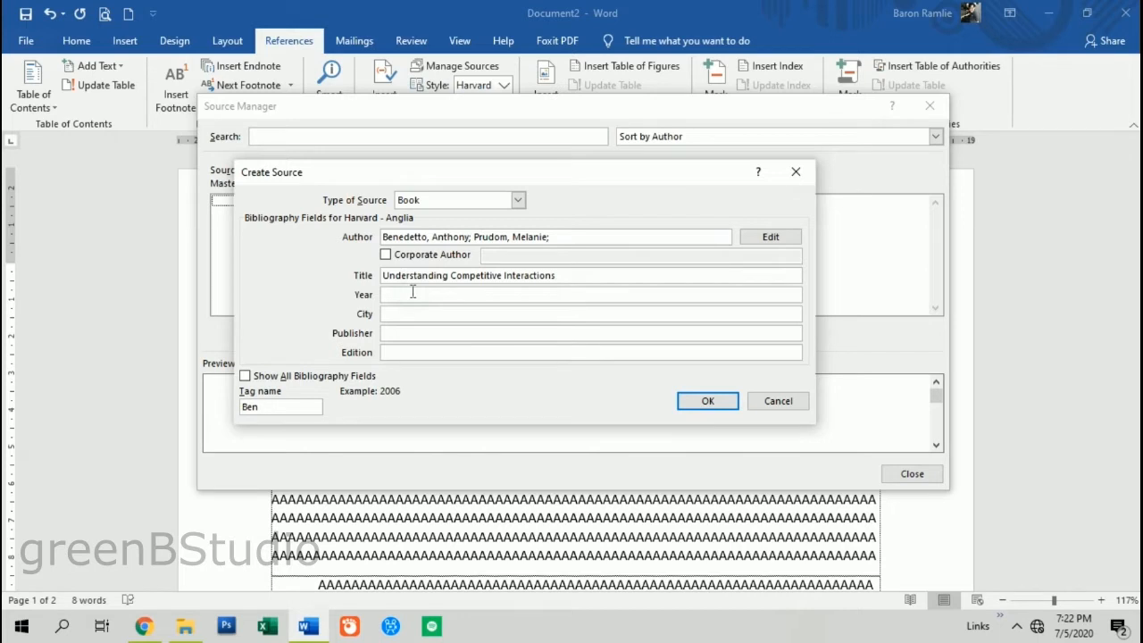
text(20189)
click(422, 313)
Step: Enter "Commercial Aircraft Market" as the book's publisher and save the source
click(418, 332)
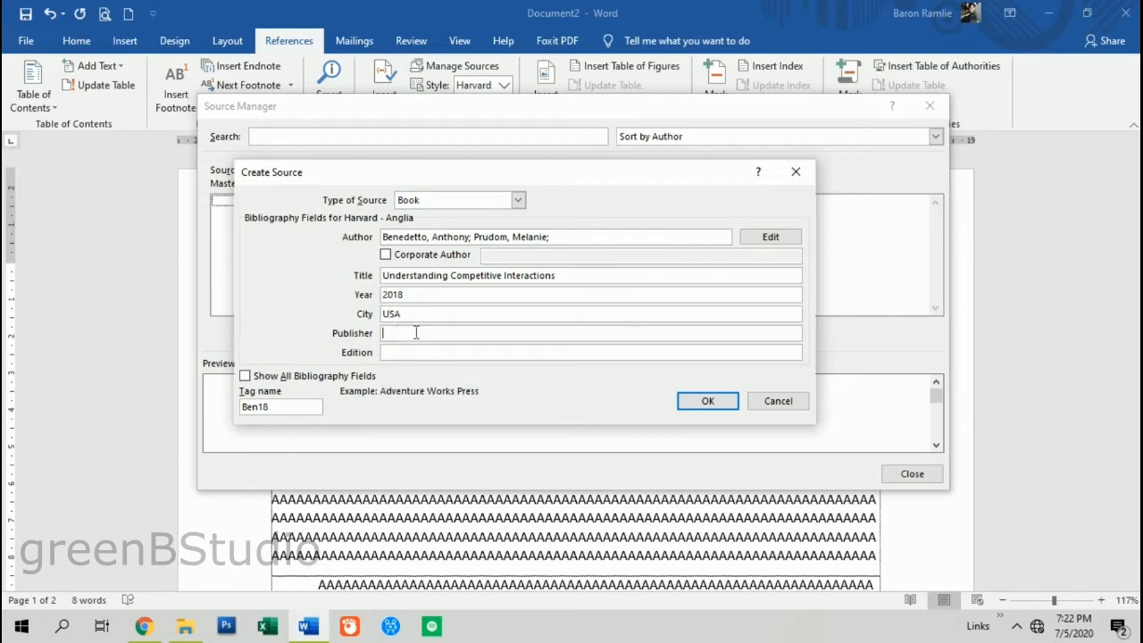
text(A)
text(ircraft)
text(Commerc)
text(ials)
key(BackSpace)
click(708, 401)
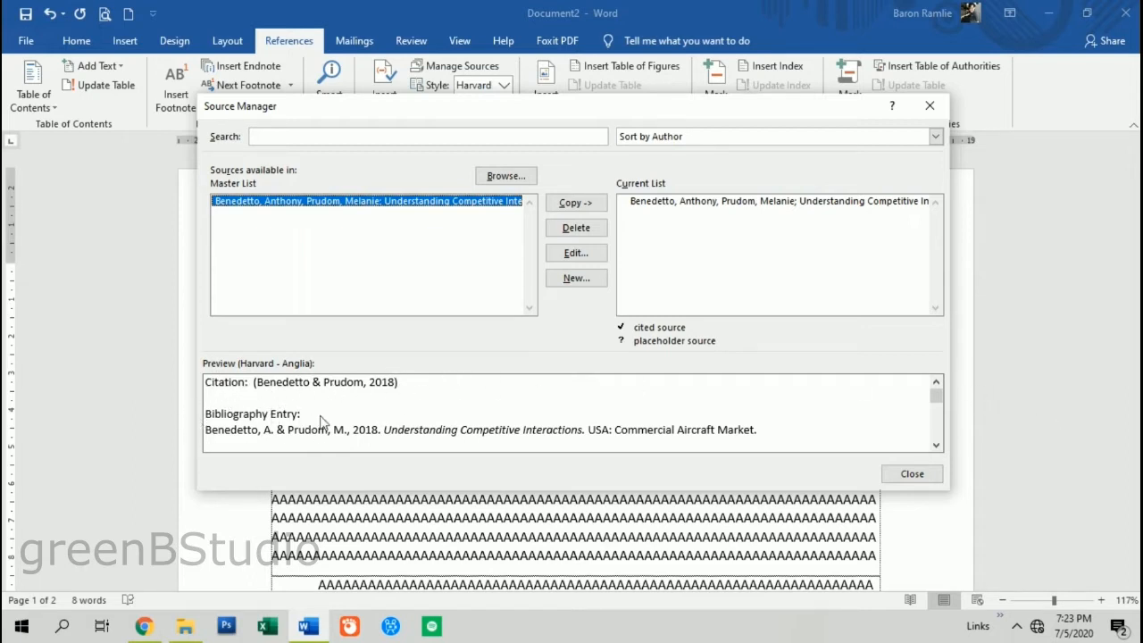
Step: Create another book source and add its single author's last name and first initial to the author list
click(576, 279)
click(438, 235)
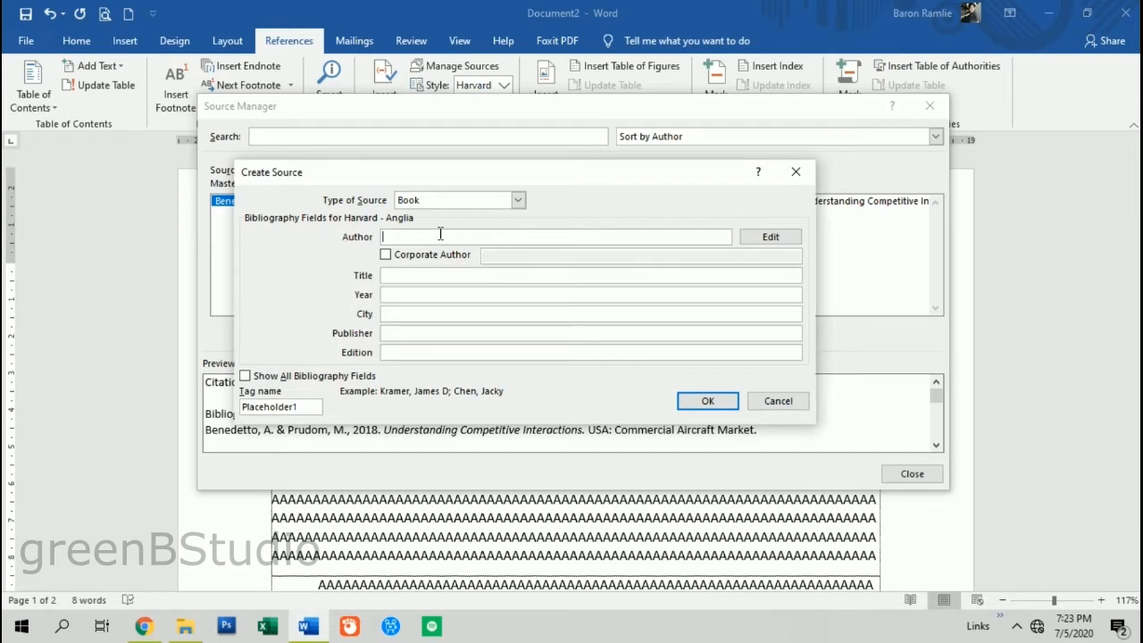
click(792, 238)
text(Kertajaya, H)
click(699, 284)
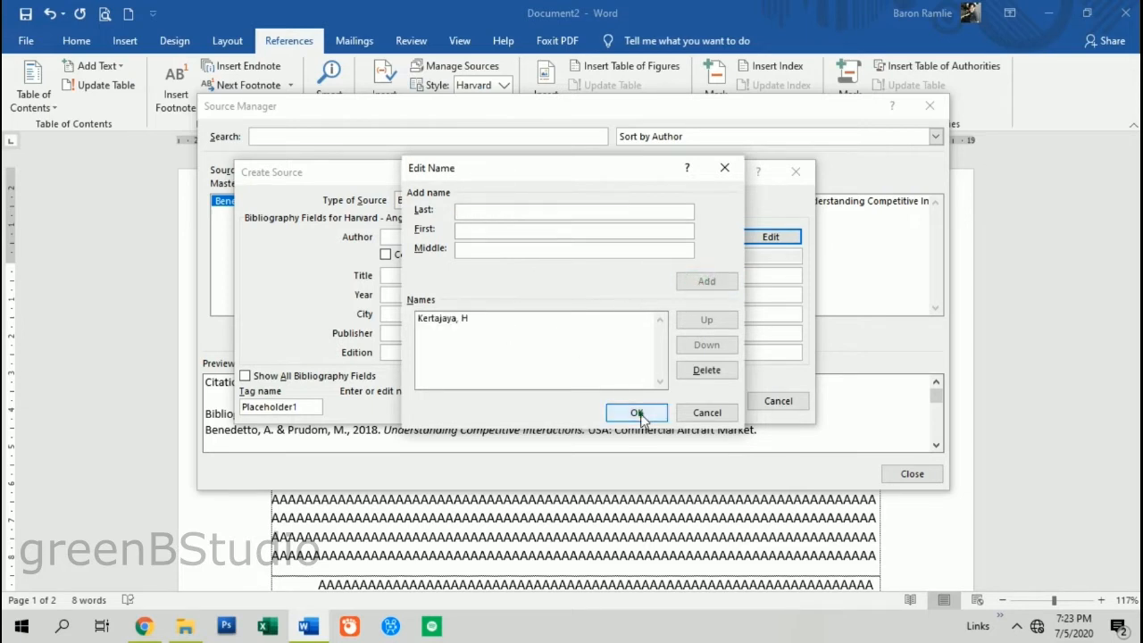
click(637, 412)
Step: Enter the book's title "Membangun Strategi Perusahaan", year 2006 and city Jakarta
click(418, 275)
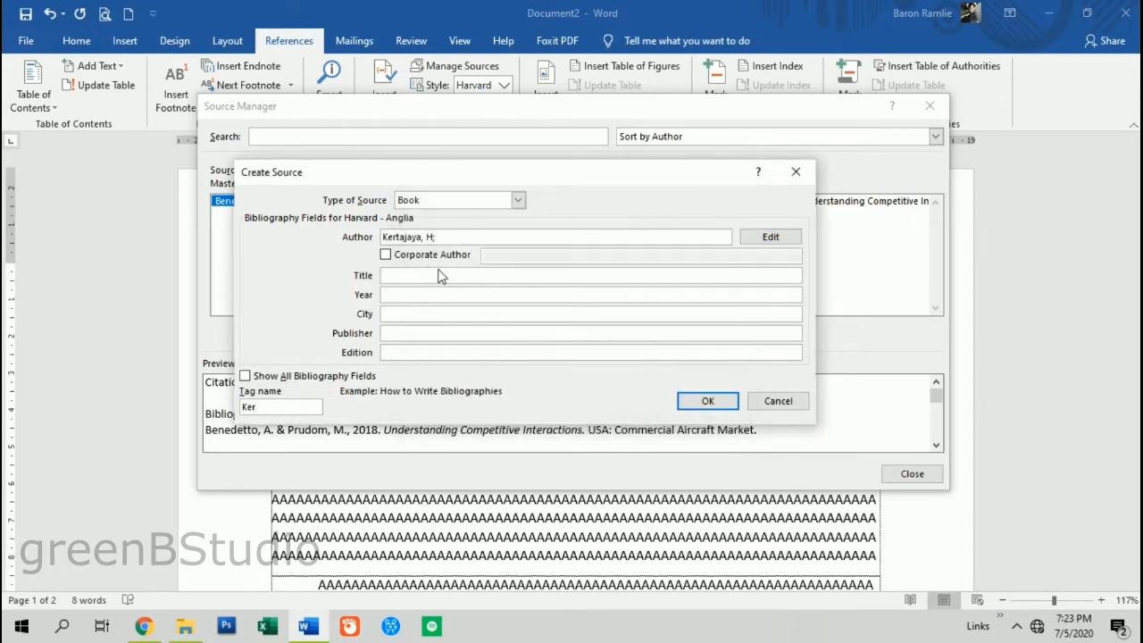
text(Memban)
text(gun Strategi Perusahaan)
click(547, 295)
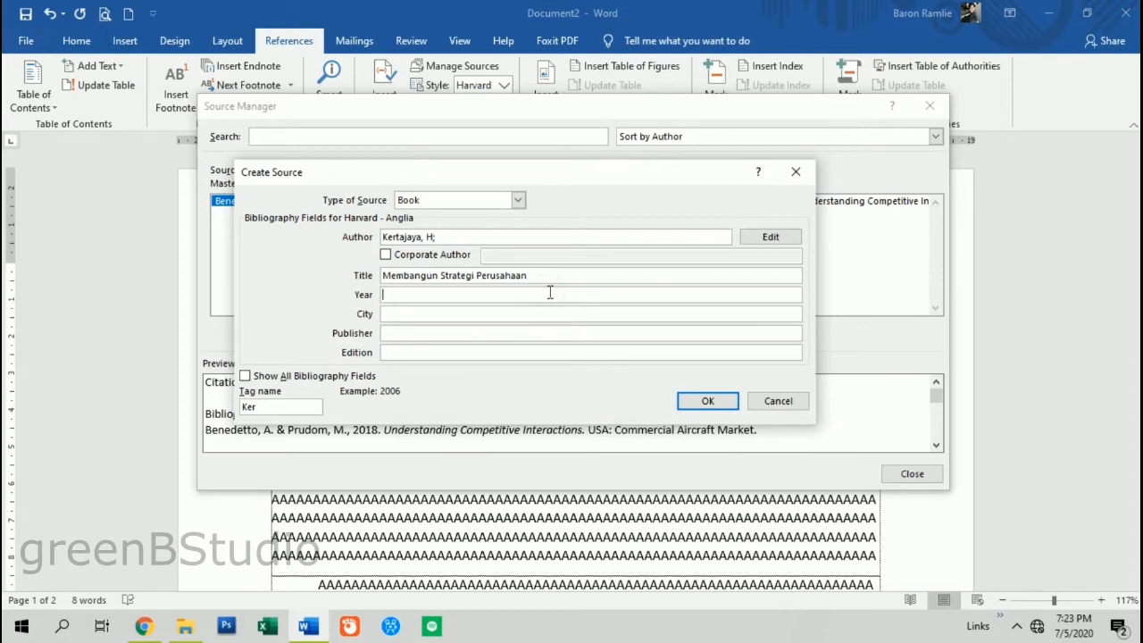
text(2006)
click(545, 313)
text(Jakarta)
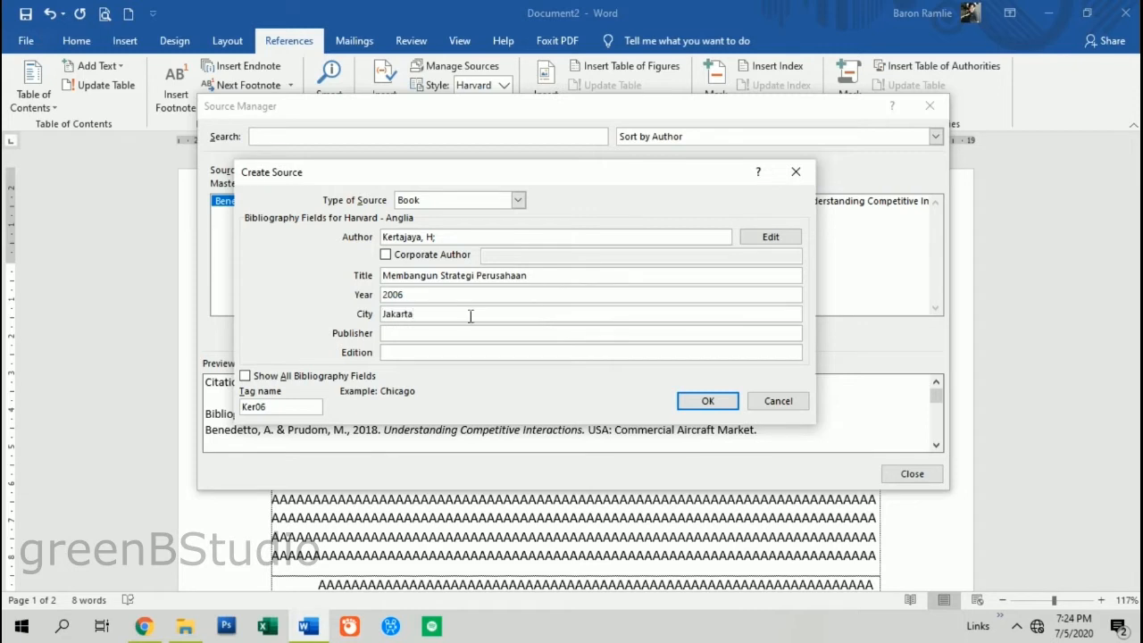
Step: Enter "Penerbit Gramedia Pustaka Utama" as the book's publisher and save the source
click(507, 330)
text(ene)
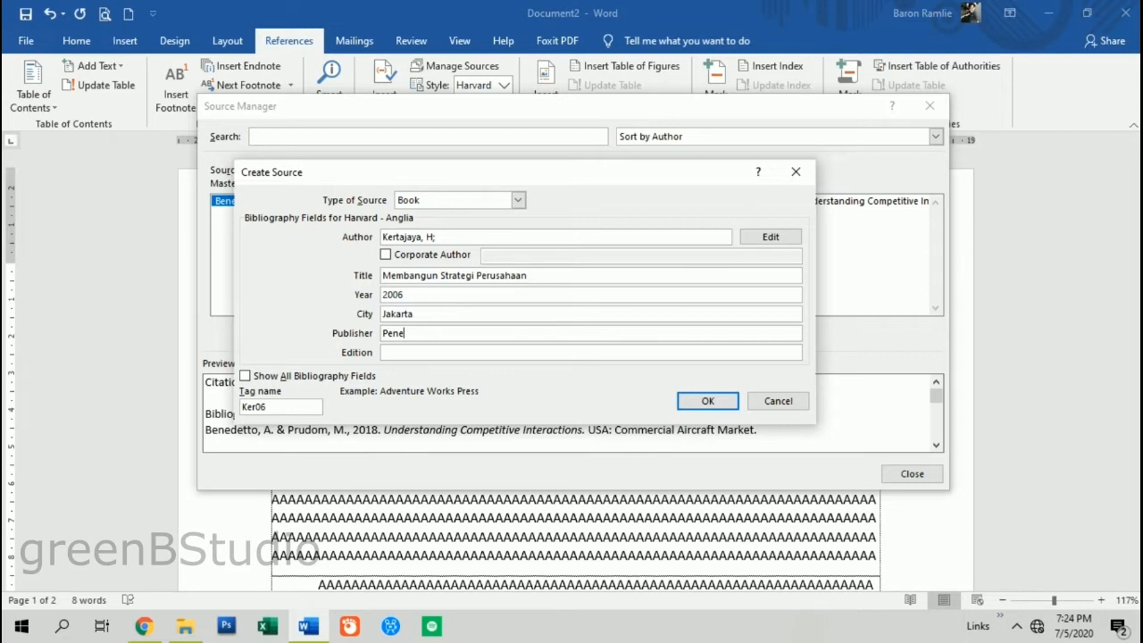
text(rbit Gramedia Pustaka Utama)
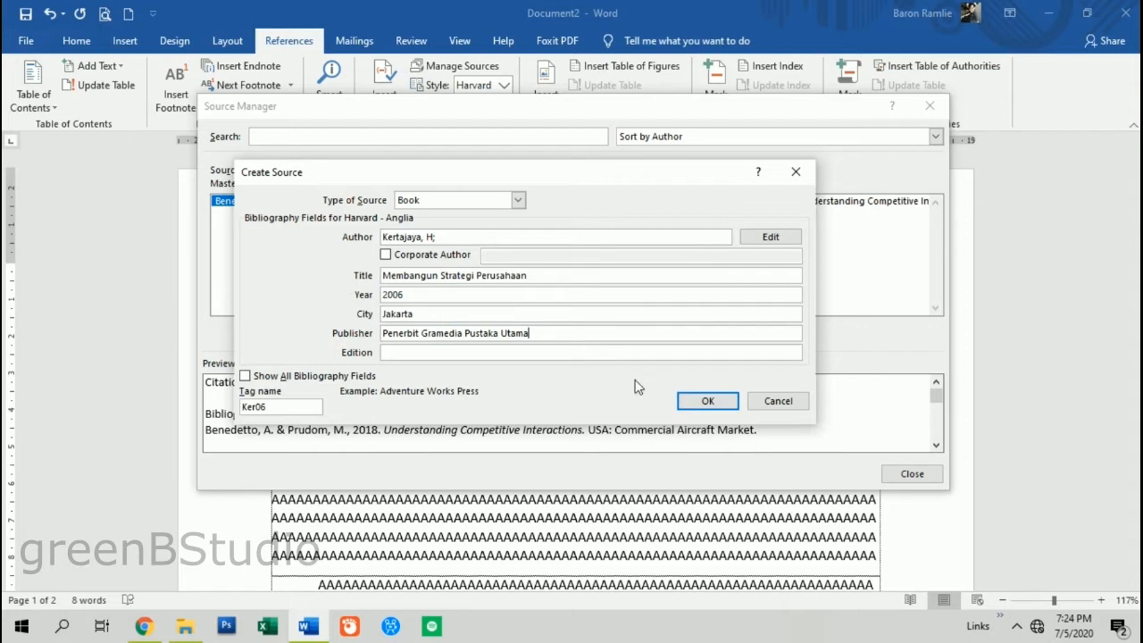
click(707, 401)
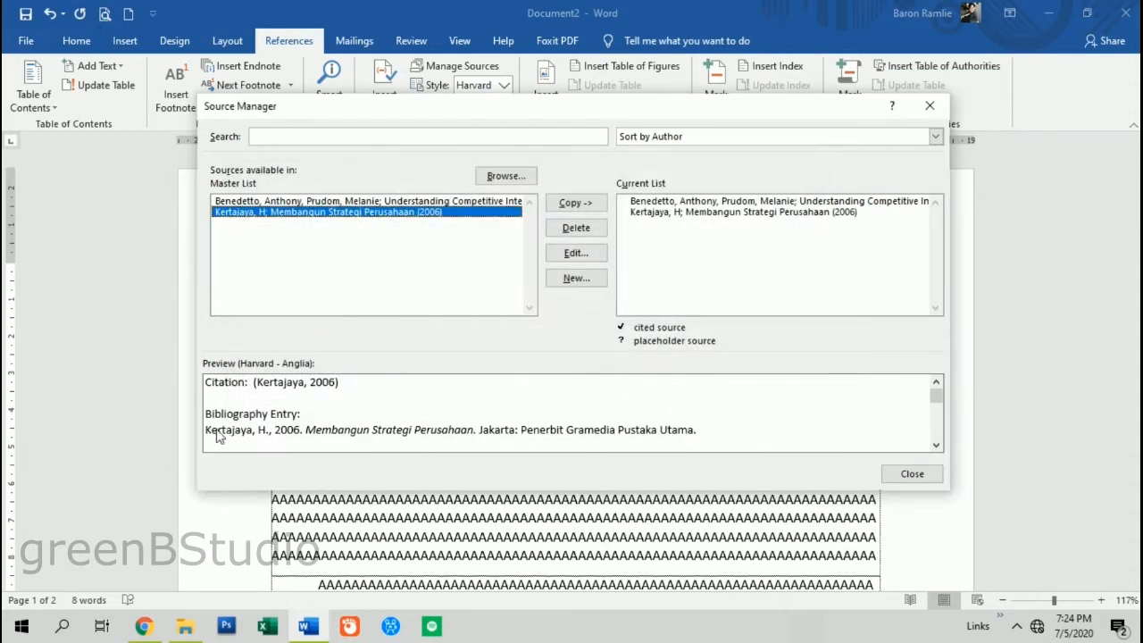
Step: Check the "Membangun Strategi Perusahaan" entry in both the current list and the master list
click(740, 214)
click(474, 215)
click(682, 215)
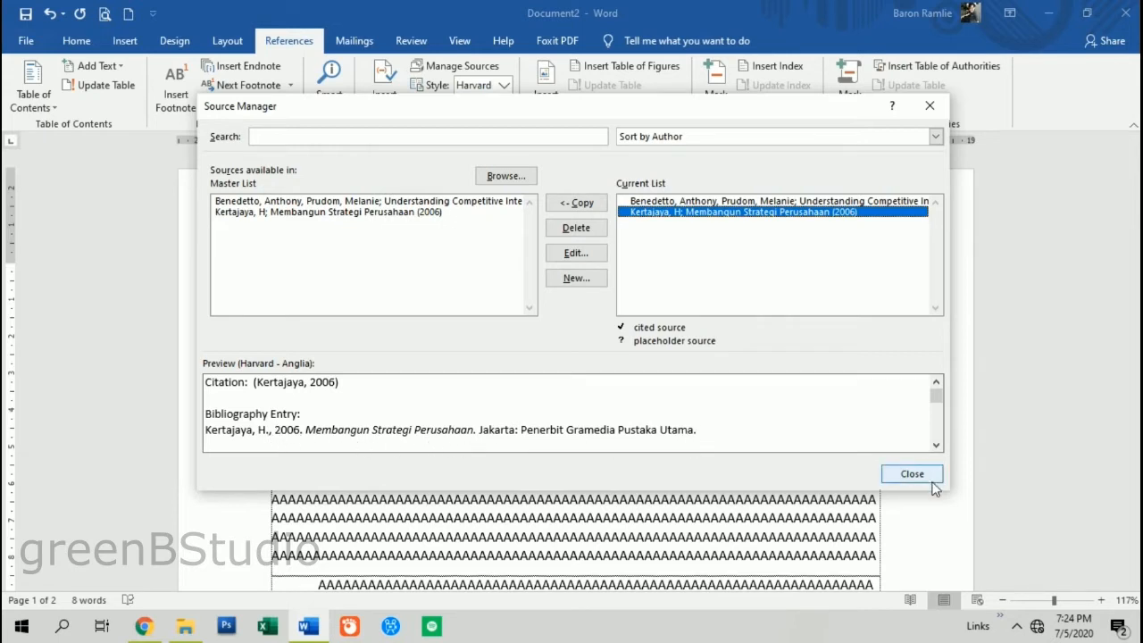
Step: Create a new source of type Journal Article
click(581, 278)
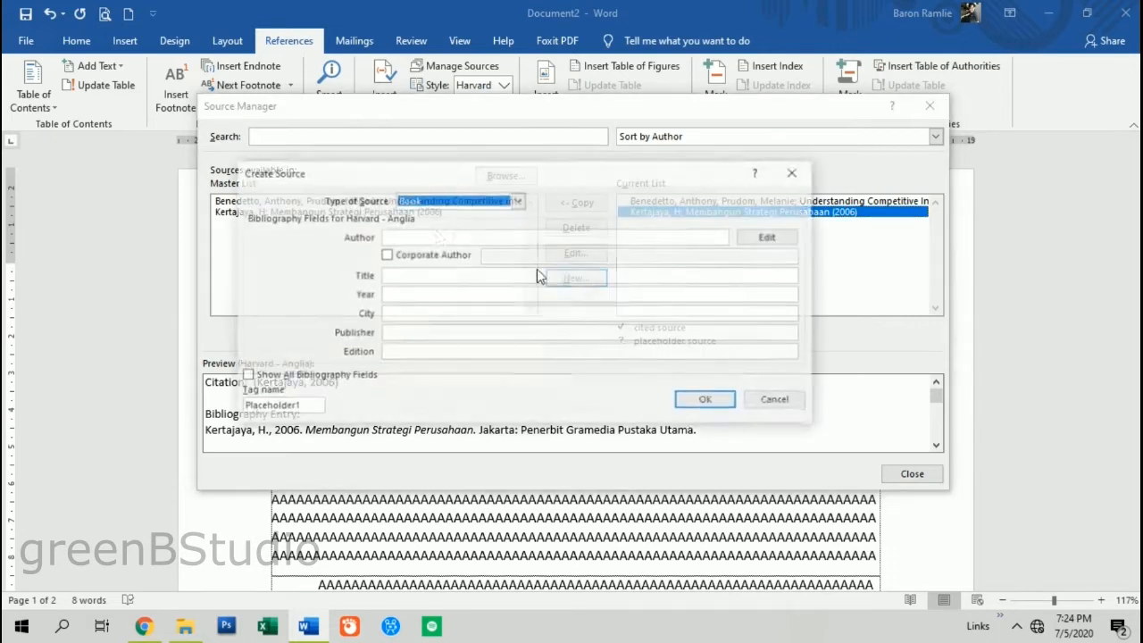
click(466, 201)
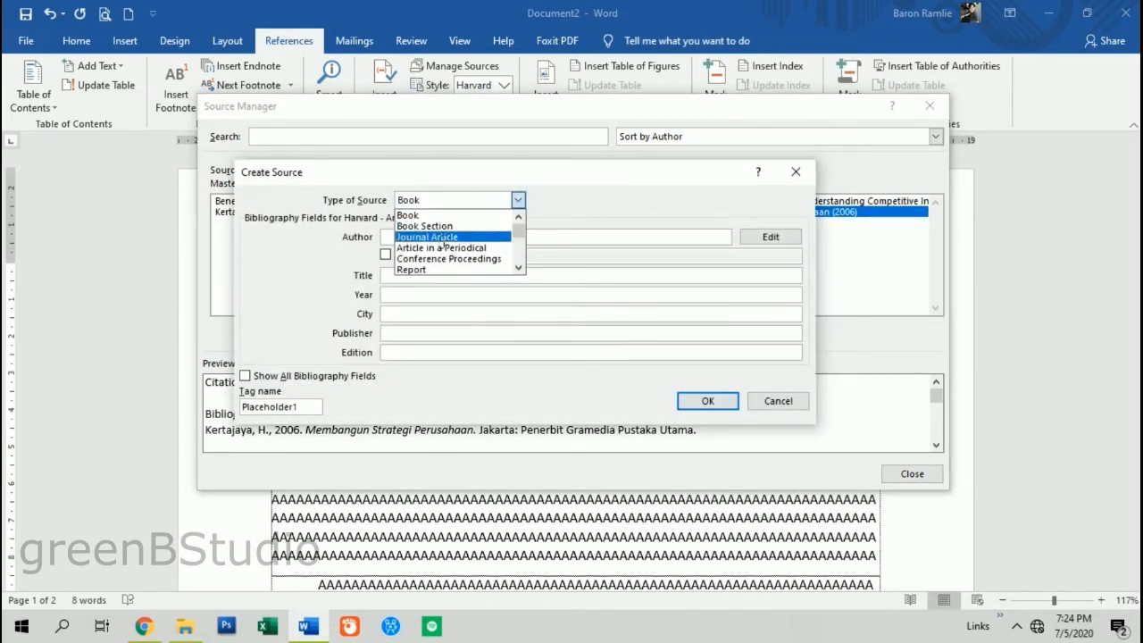
click(453, 237)
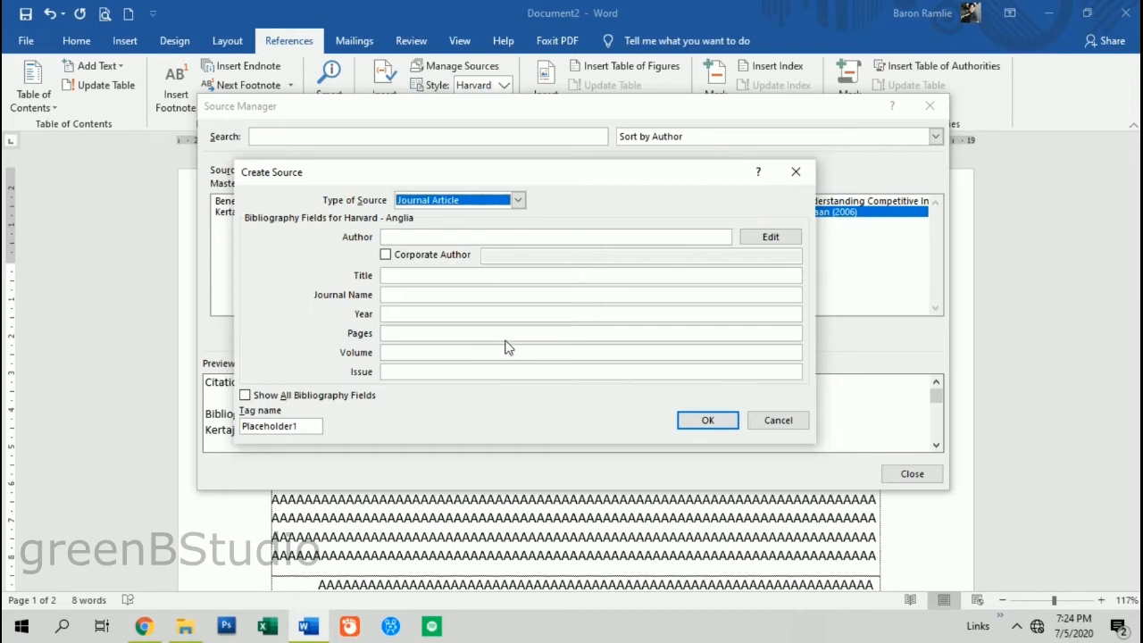
Step: Add the author's last and first name to the journal article and confirm its author list
click(442, 237)
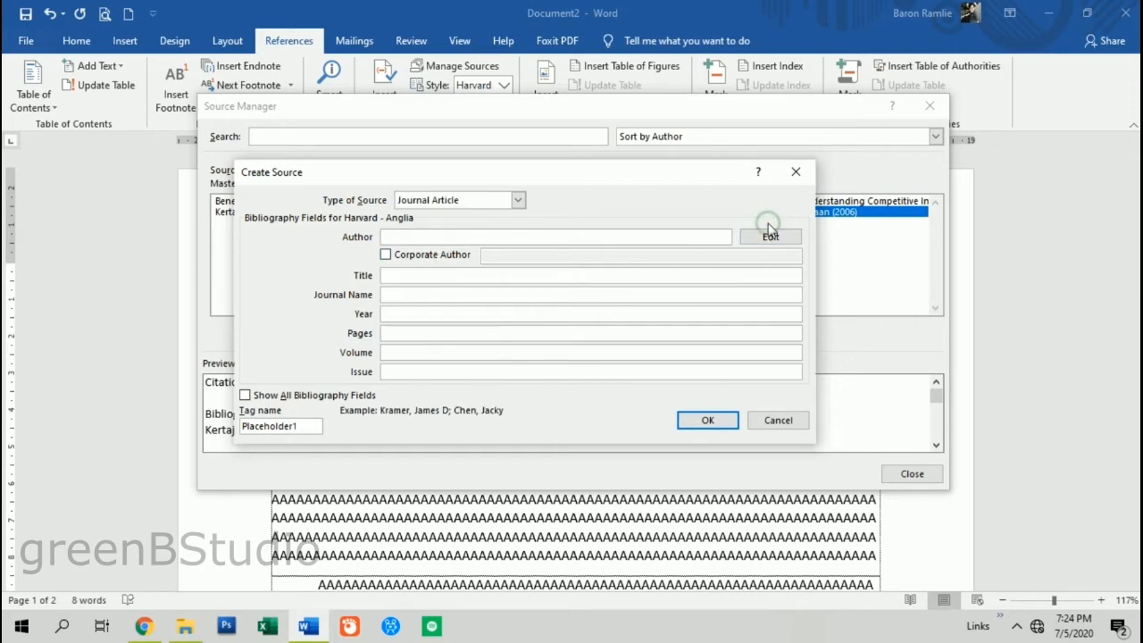
click(770, 236)
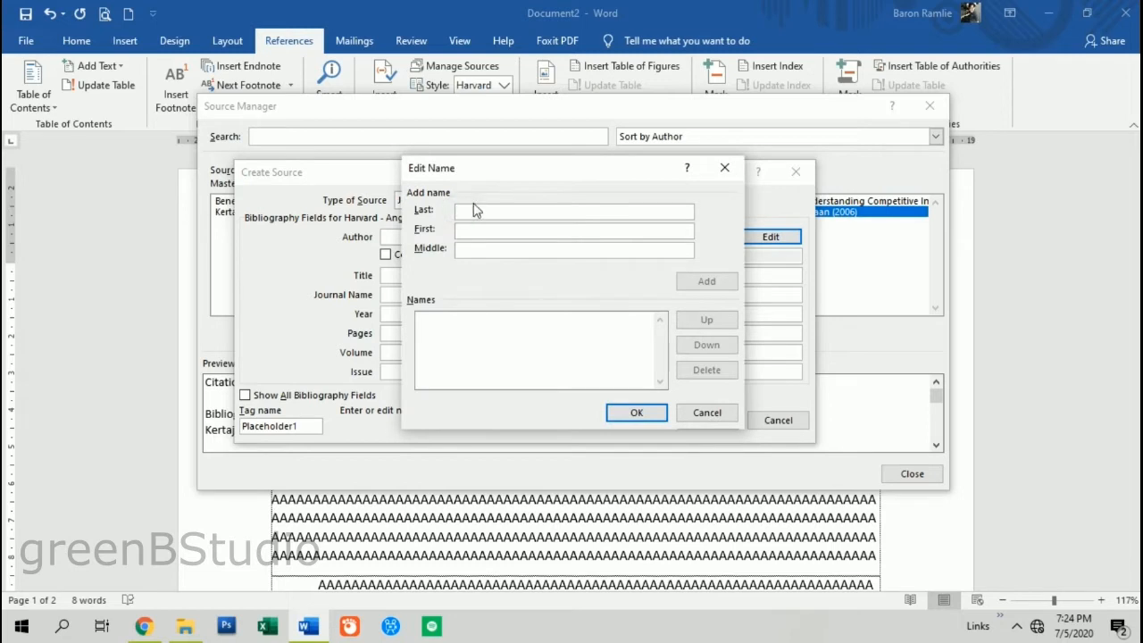
text(Tanujaya)
key(Tab)
text(Darwin)
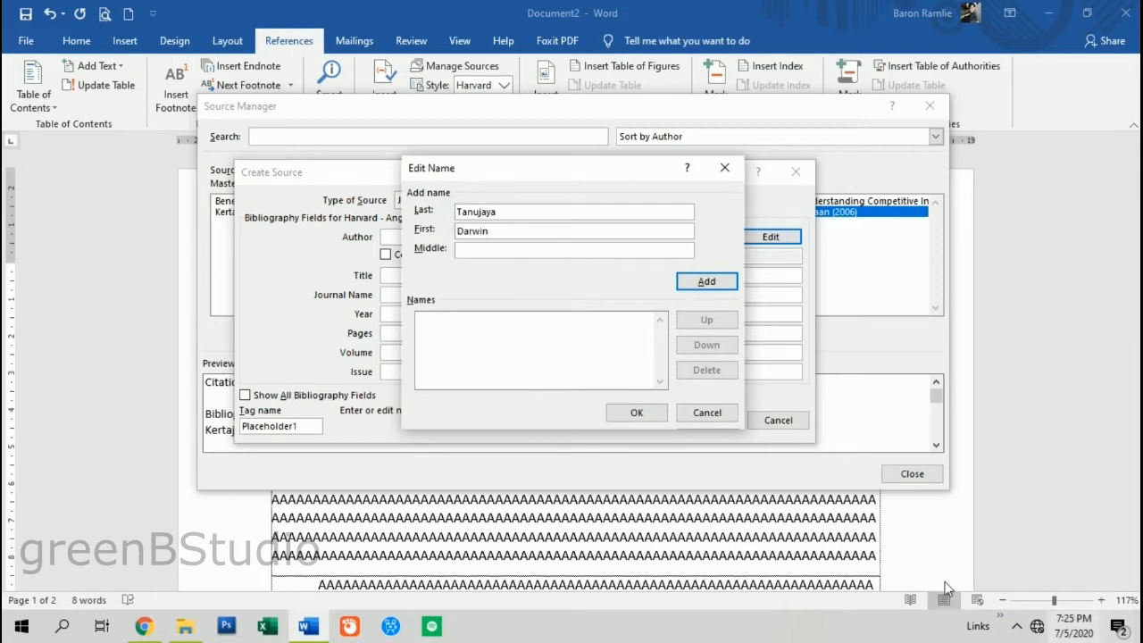
click(720, 284)
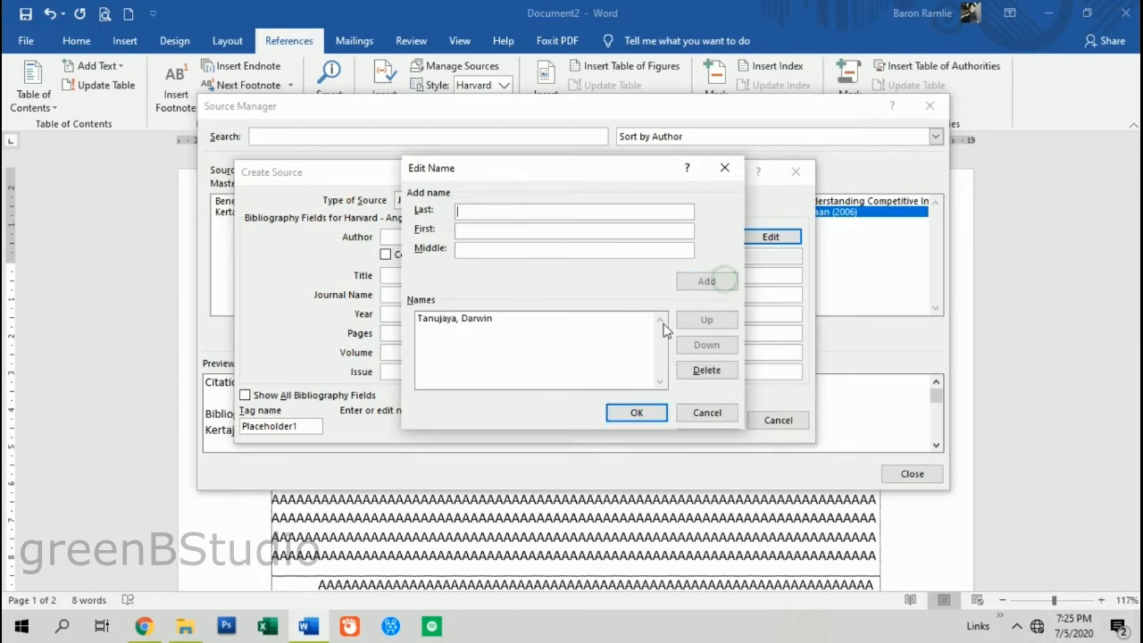
click(645, 411)
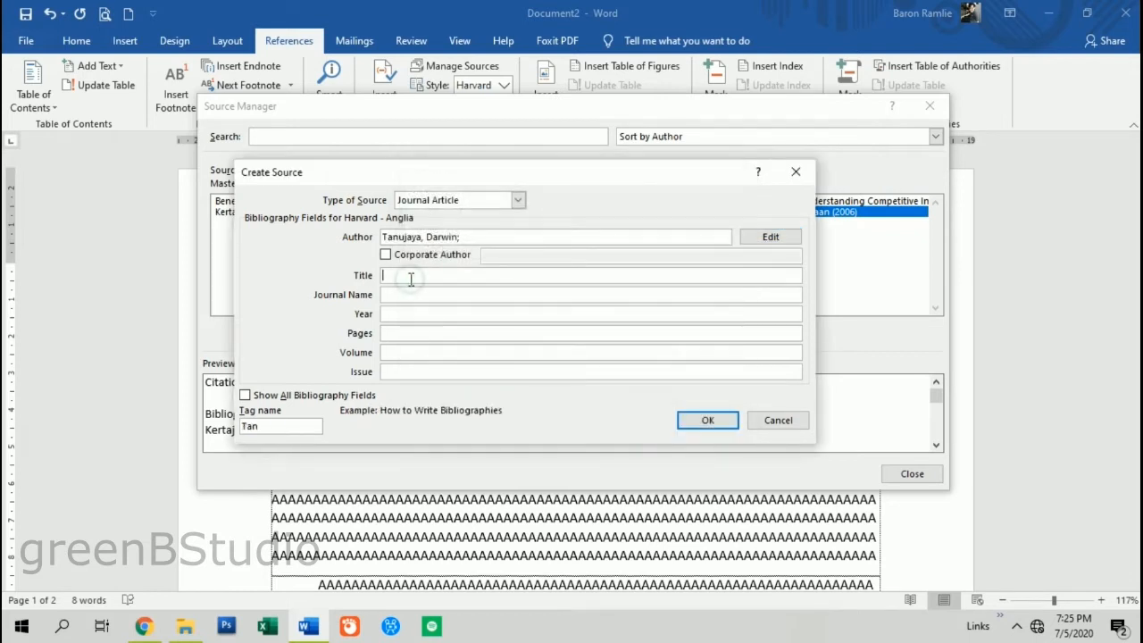
Step: Enter the article's title "Analisa Strategi Bersaing pada Perusahaan Distribusi Meubel UD. Budi Luhur Kediri Jawa Timur"
click(411, 280)
text(Analisa Strategi Bersaing pada Perusa)
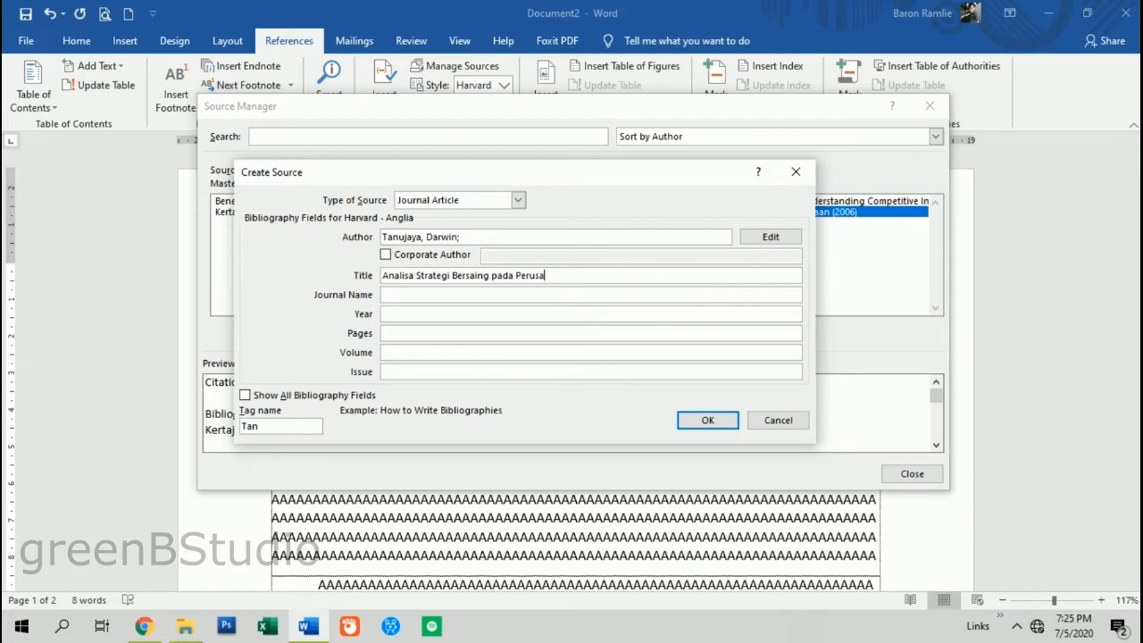
text(haan Distribusi Meubel)
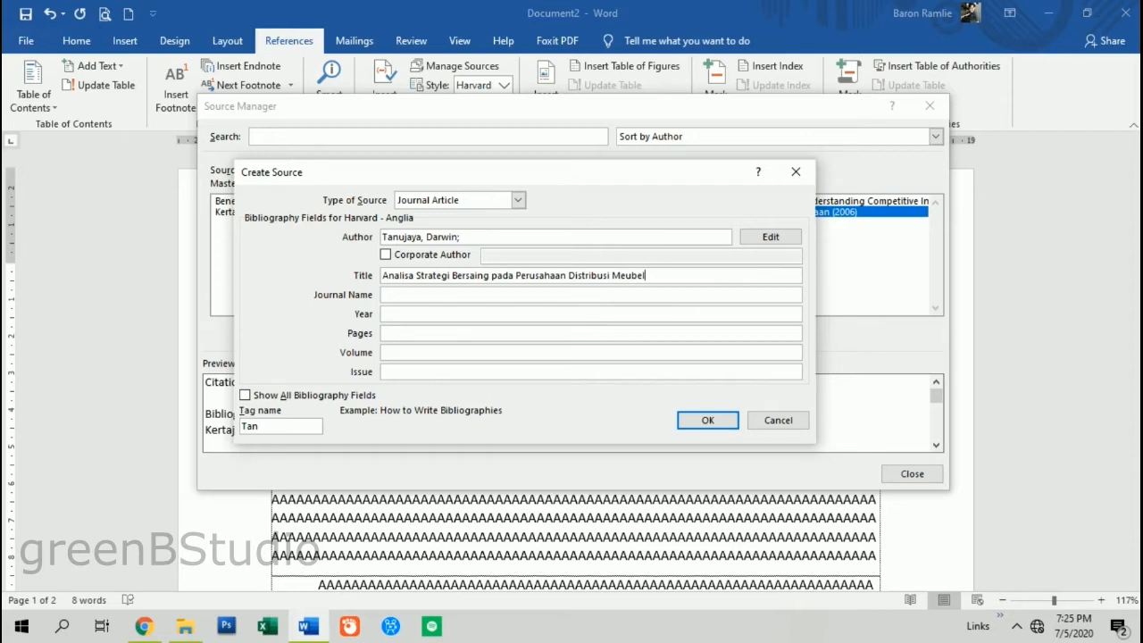
text( UD. Budi Luhur Kediri Jawa Timur)
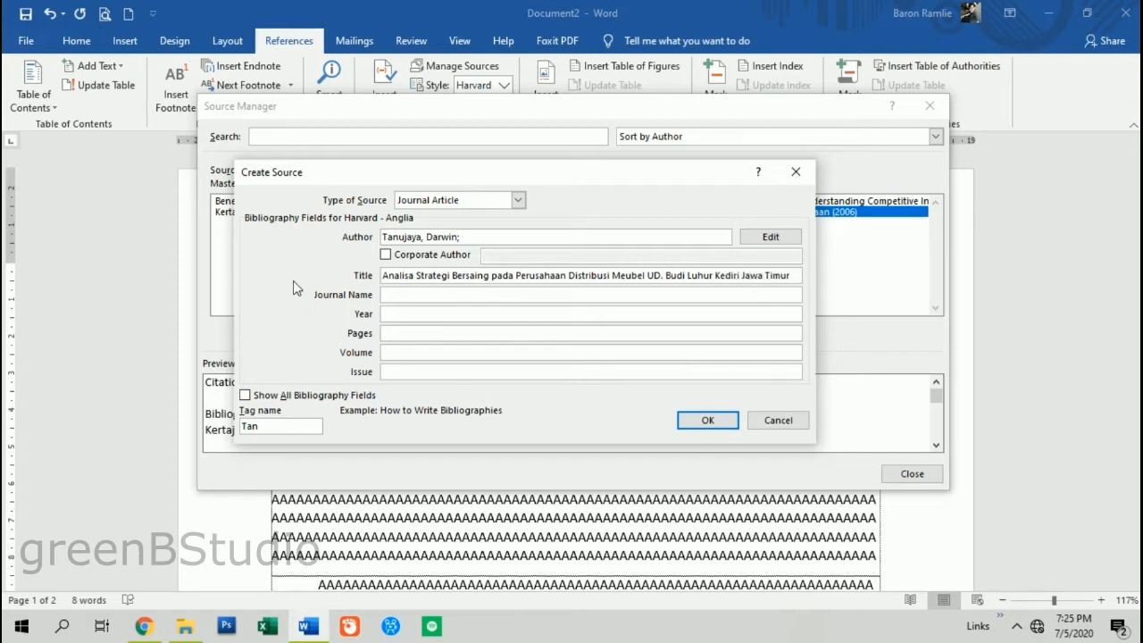
Step: Enter AGORA as the article's journal name, 2015 as its year and 323-331 as its pages
click(419, 294)
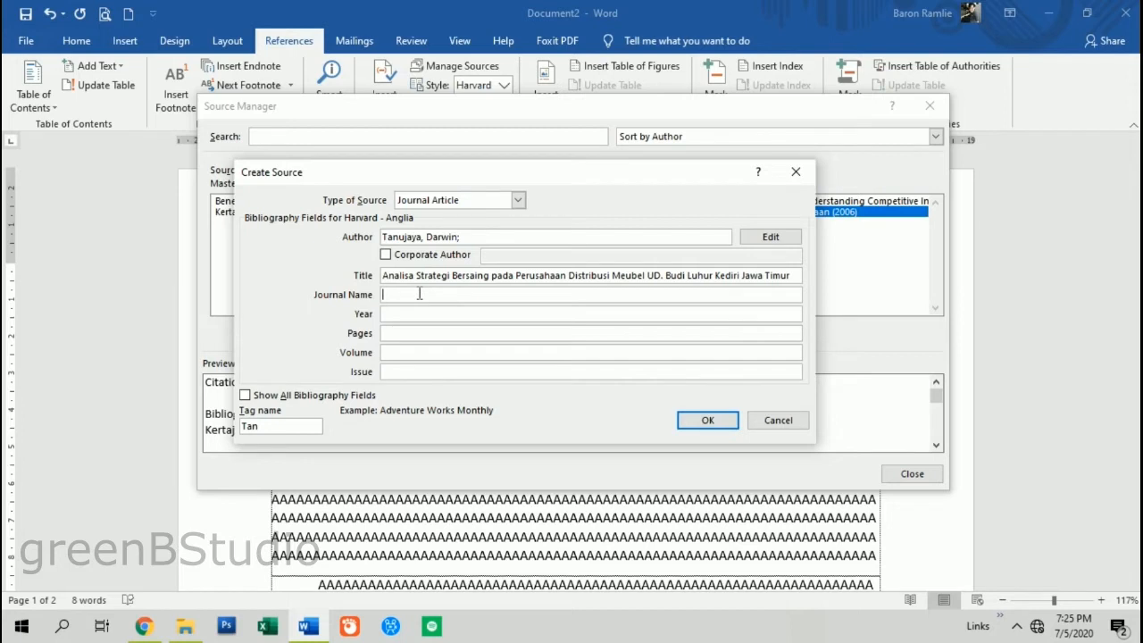
text(AGORA)
key(Tab)
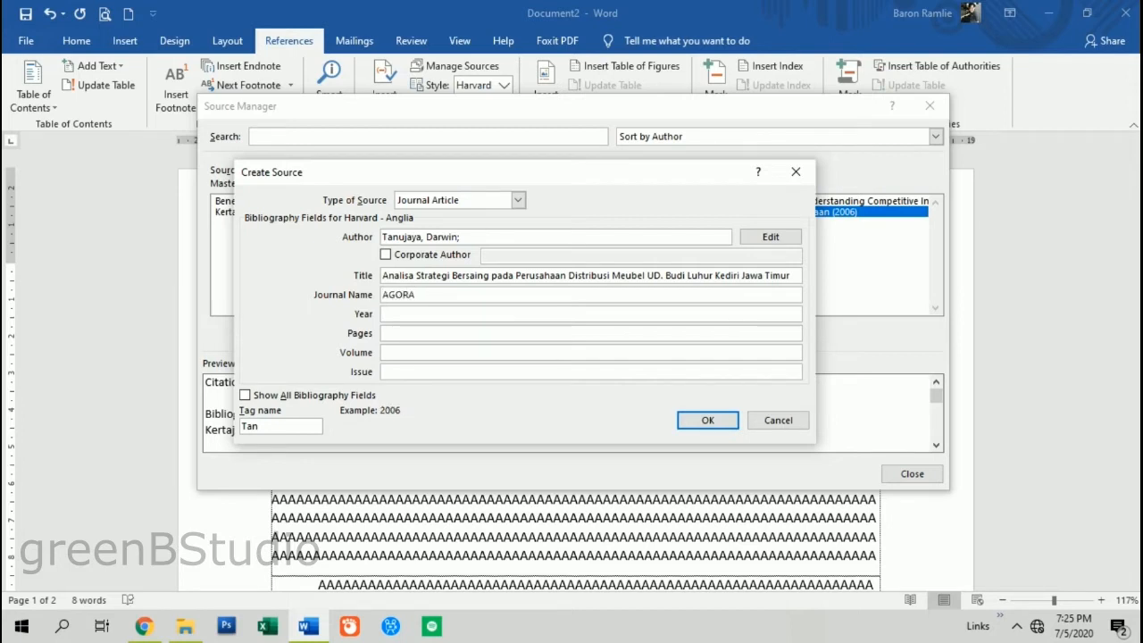
text(2015)
key(Tab)
text(323-331)
Step: Set the journal article's volume to 3 and issue to 2, and save the source
click(424, 355)
text(3)
click(414, 374)
text(2)
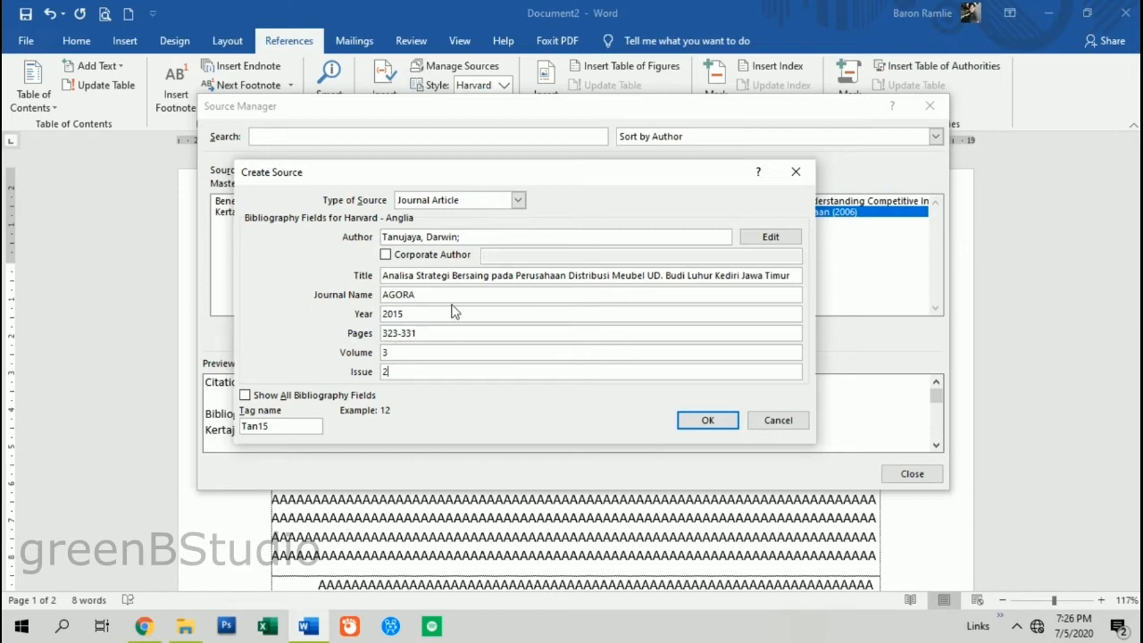
click(731, 421)
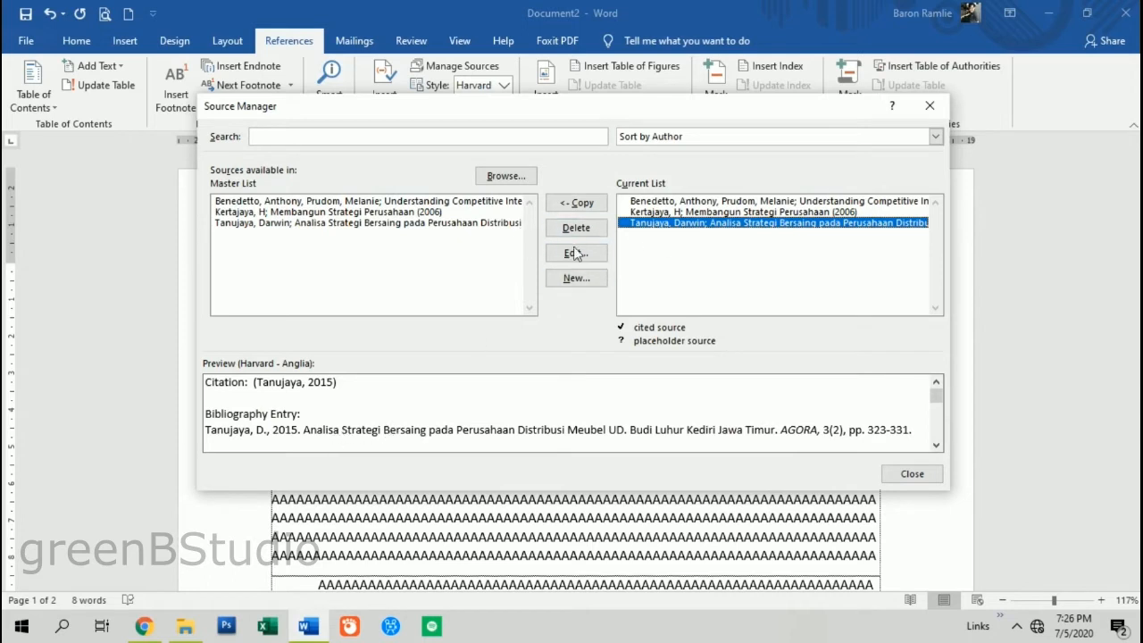
Step: Create a new source of type Web site
click(575, 278)
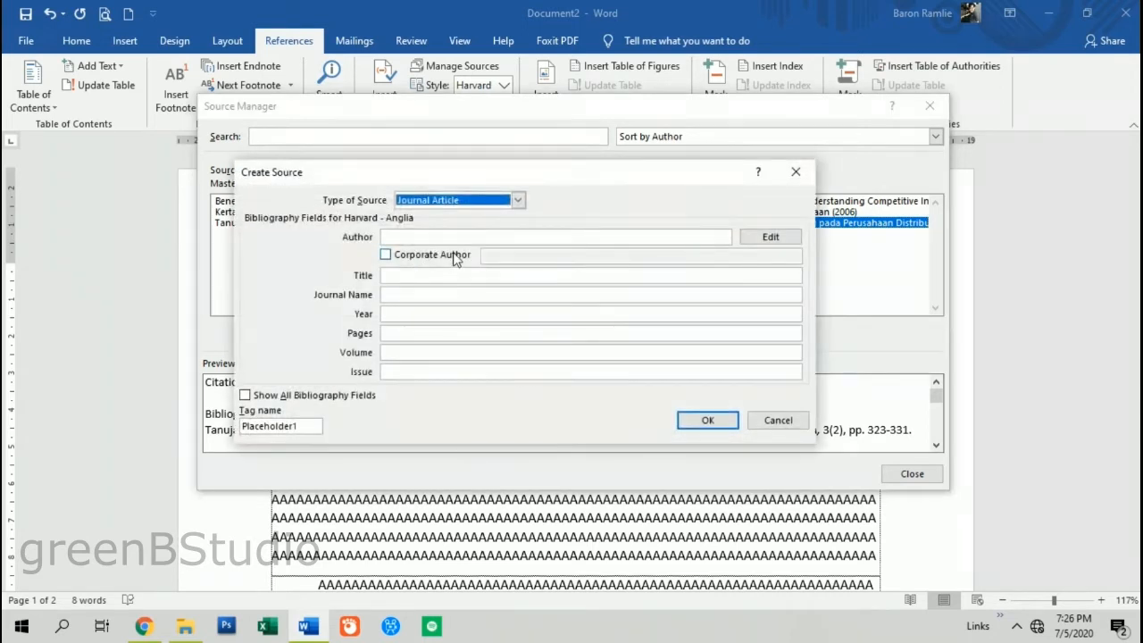
click(493, 200)
click(519, 267)
scroll(518, 267, down, 1)
click(445, 247)
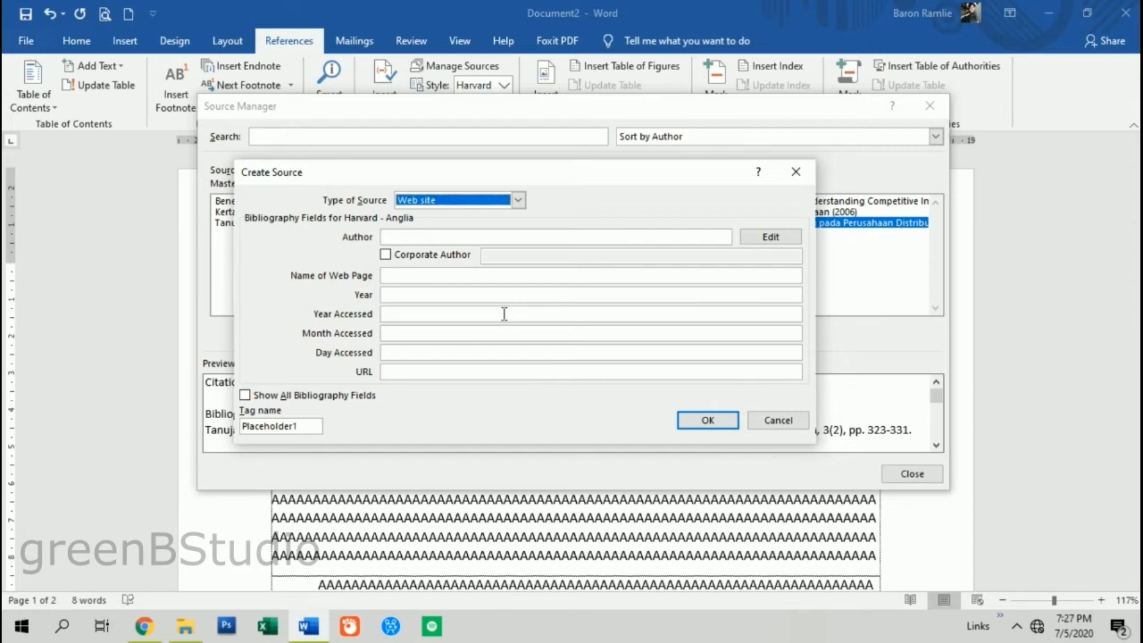
Step: Add the author's last and first name to the web site source and confirm its author list
click(771, 238)
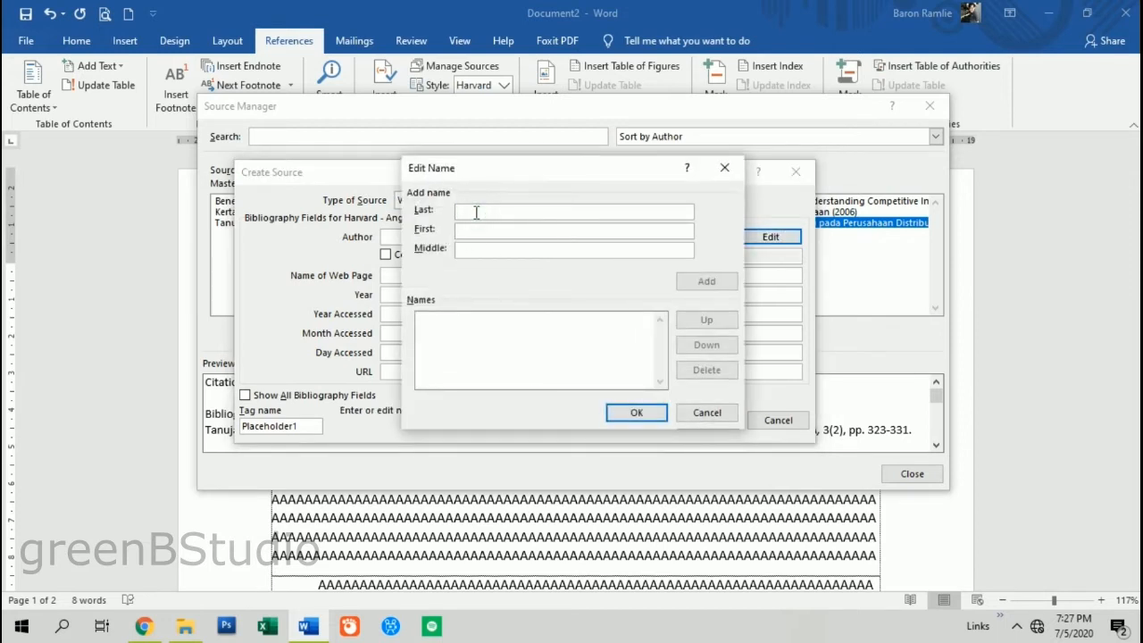
text(Majid)
key(Tab)
text(Abdul)
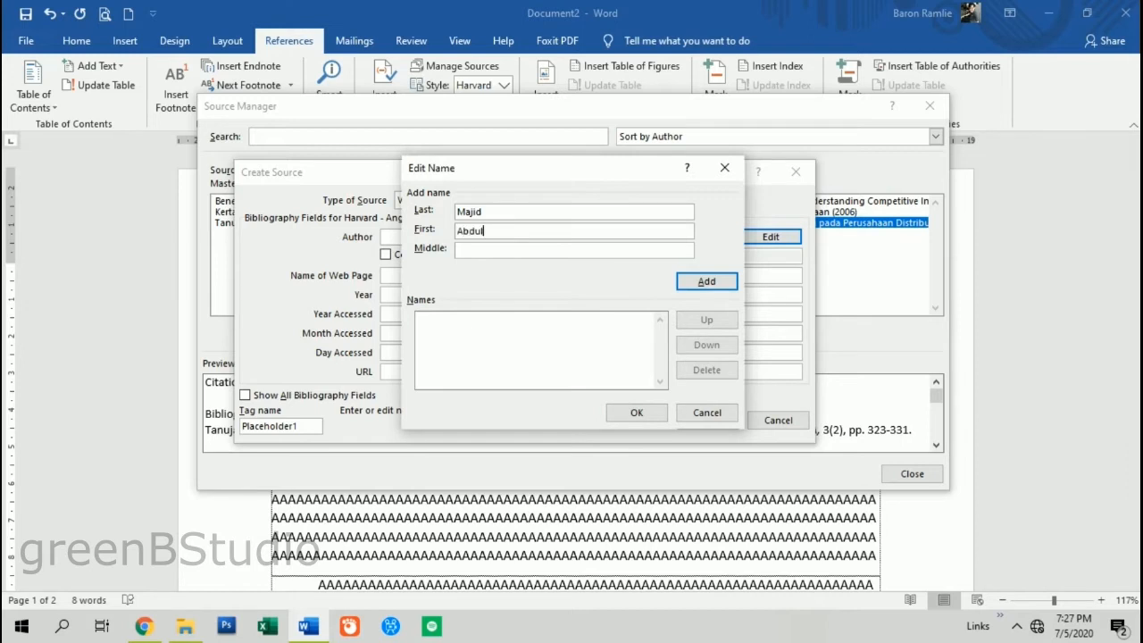
click(706, 283)
click(638, 413)
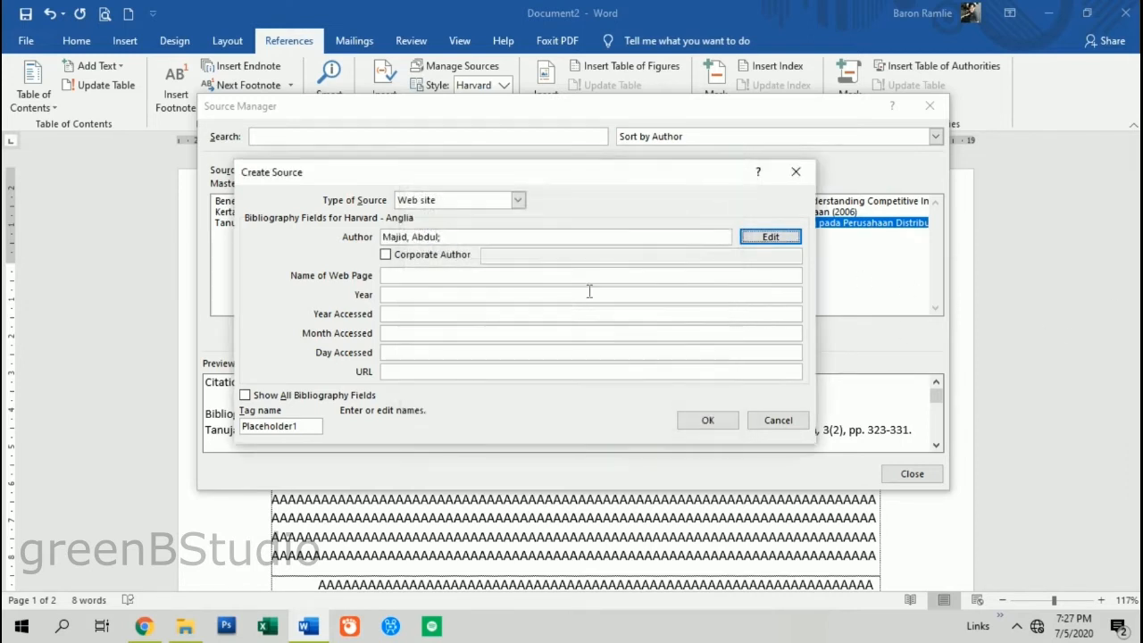
Step: Enter the author's full name, first name first, as the name of the web page
click(410, 275)
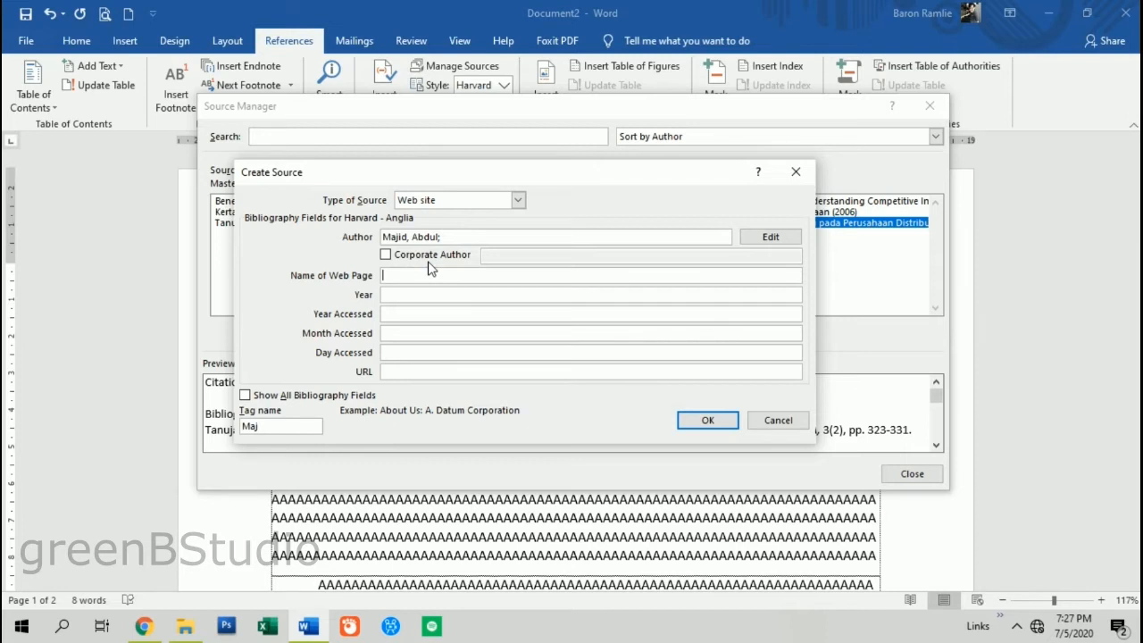
text(Maj)
key(BackSpace)
key(BackSpace)
key(BackSpace)
text(Abdul Majid)
key(Tab)
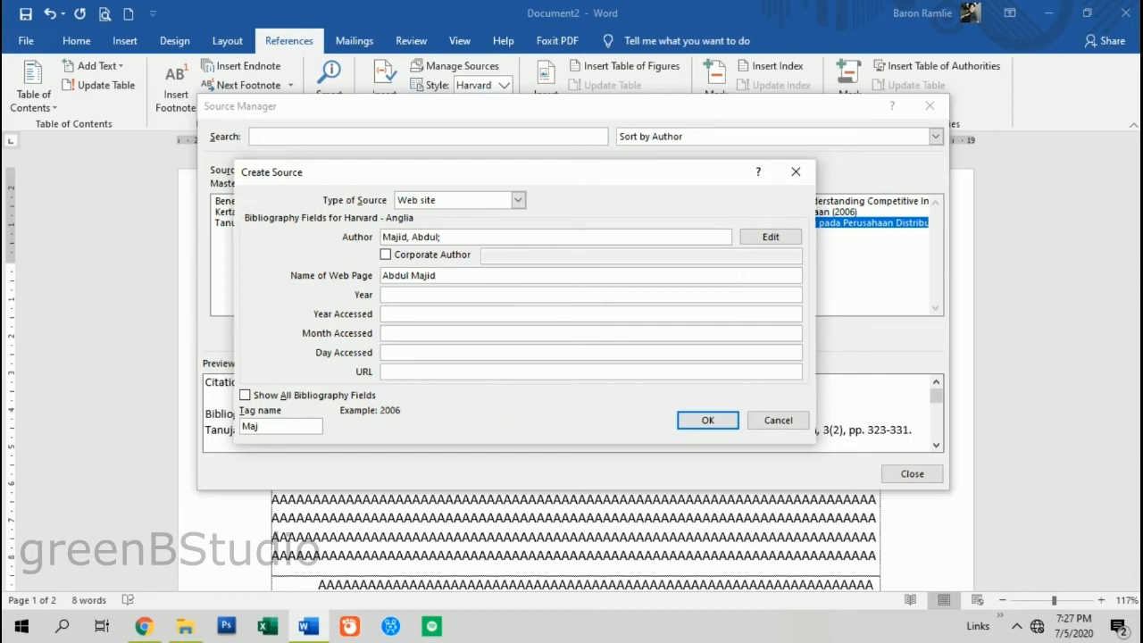
Step: Set the web site's year to 2008, year accessed to 2020 and month accessed to Februari
text(2008)
text(2020)
key(Tab)
text(Februari)
key(Tab)
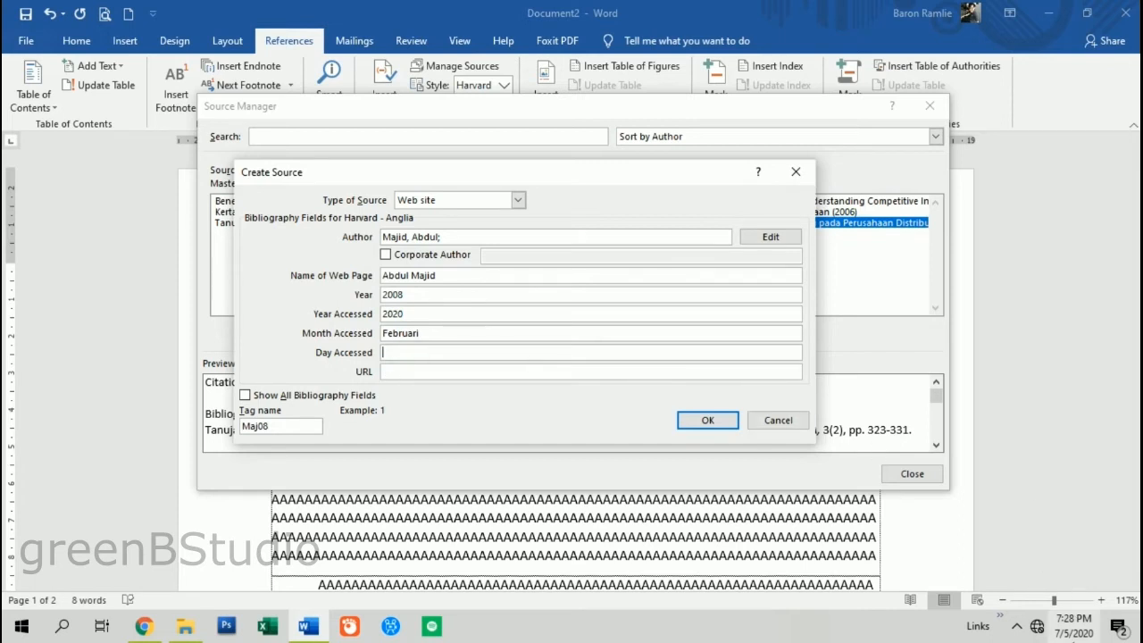
Step: Look up February 2020 in the system calendar and set the web site source's day accessed to Sabtu
click(1073, 632)
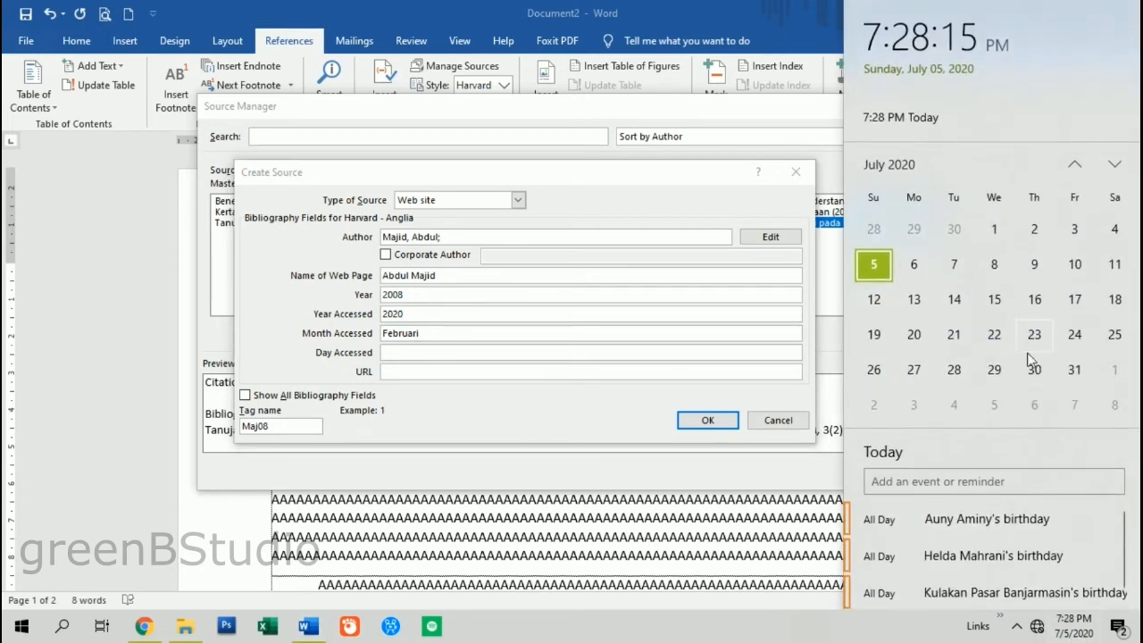
click(903, 167)
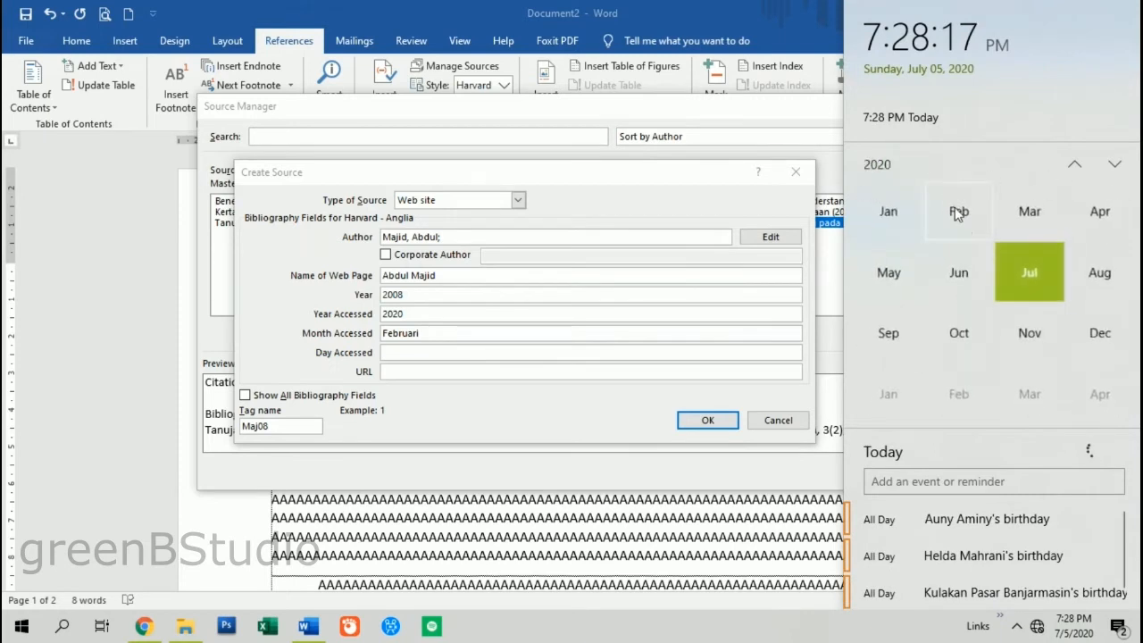
click(966, 218)
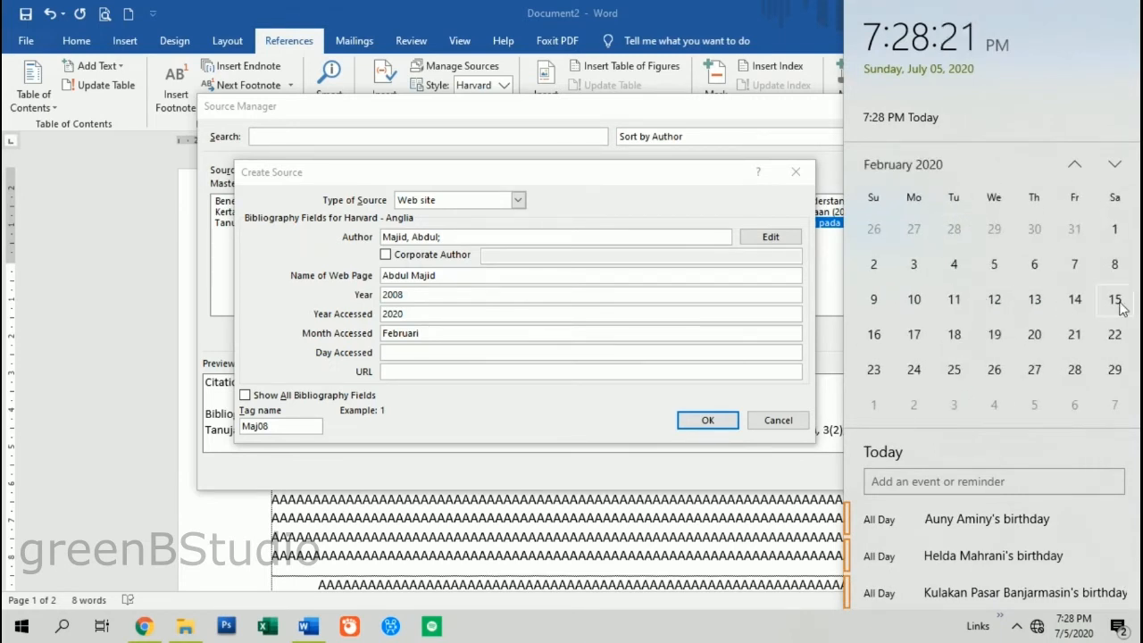
click(416, 355)
text(5abtu)
key(Tab)
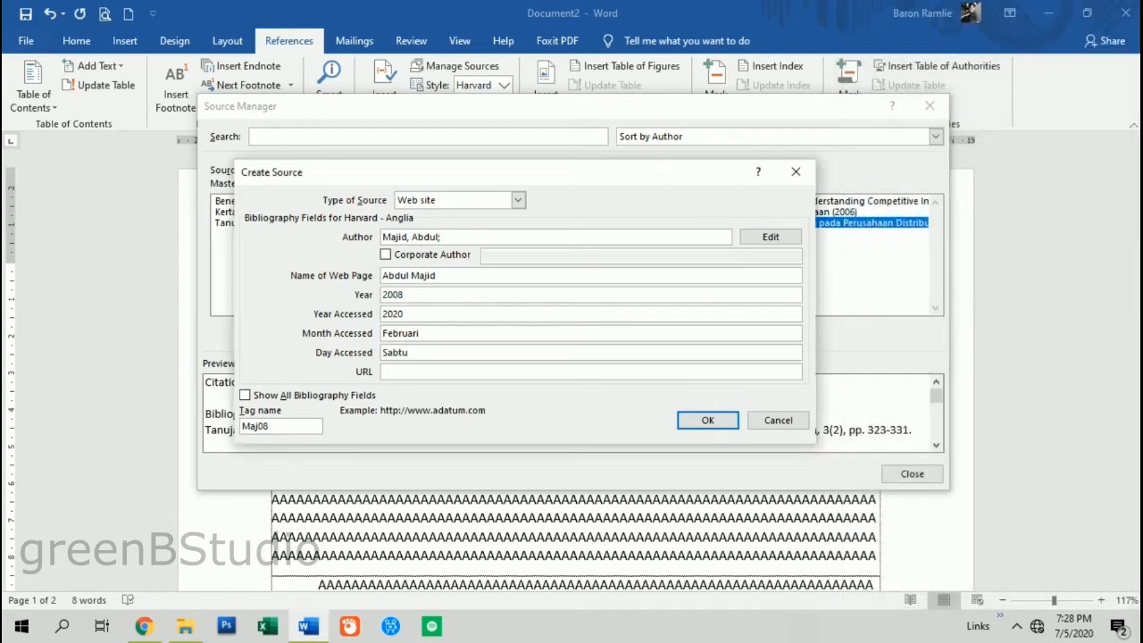
Step: Enter the author's WordPress blog address as the URL, ending in /2008/06/30/pengertian-konsep-definisi-pemasaran/
text(http://majidbsz.wordpress)
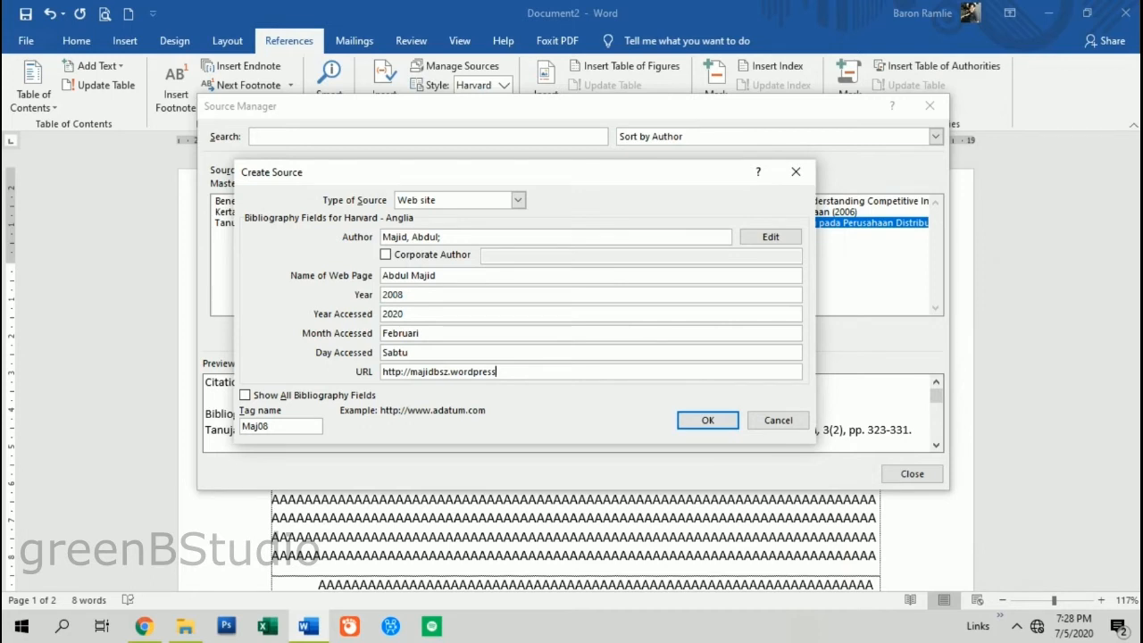
text(.com/2008/06/30/penge)
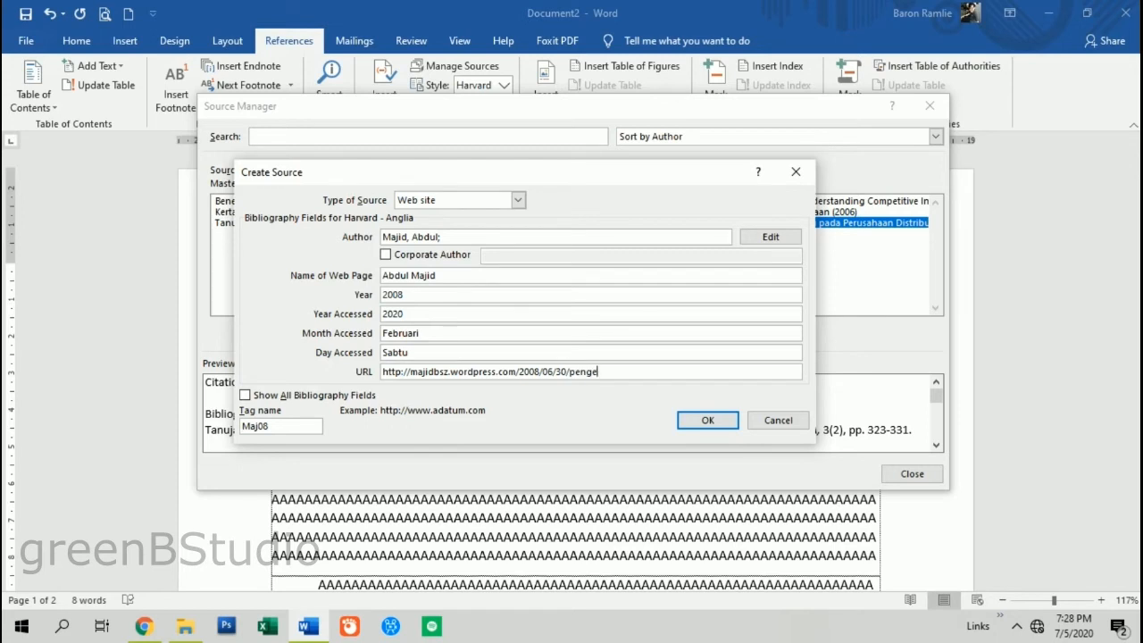
text(rtian-konsep-definisi-pemasaran/)
Step: Append ": Pengertian, Konsep, Definisi Pemasaran" to the name of the web page, save the source and review its bibliography preview
click(449, 280)
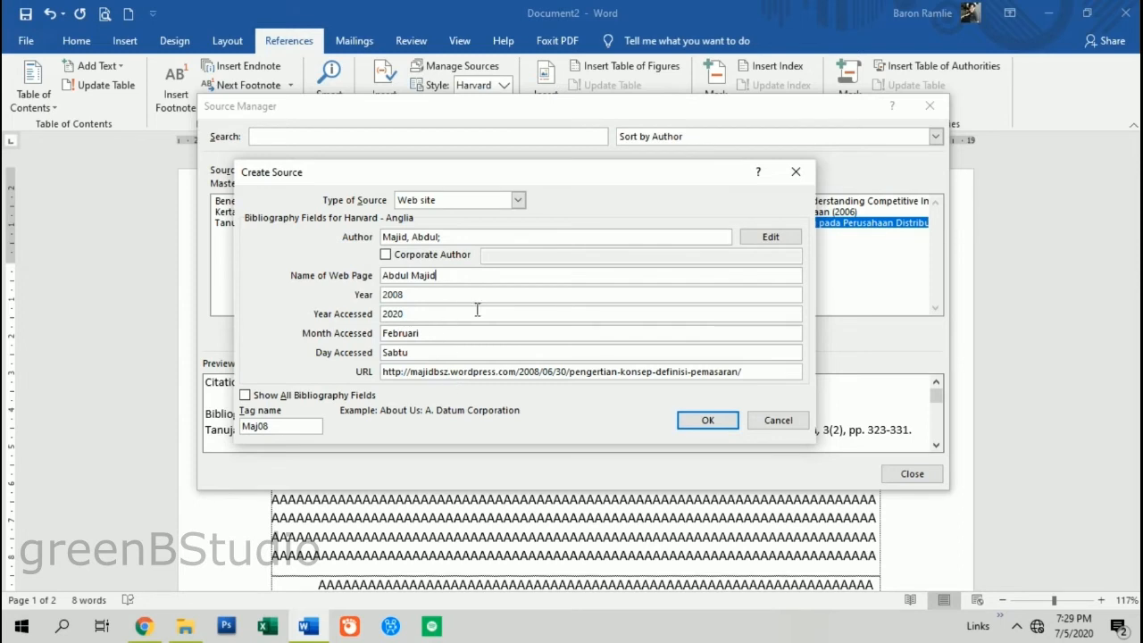
text(: Pengertian, Konsep, Definisi Pemasarabn)
key(BackSpace)
key(BackSpace)
text(n)
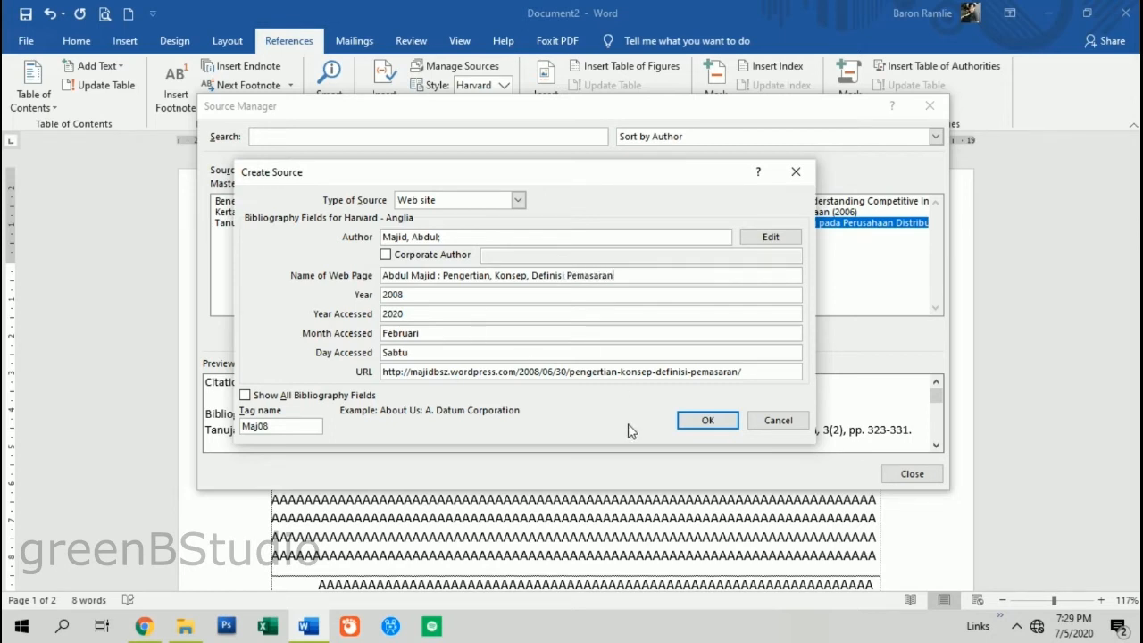
click(707, 422)
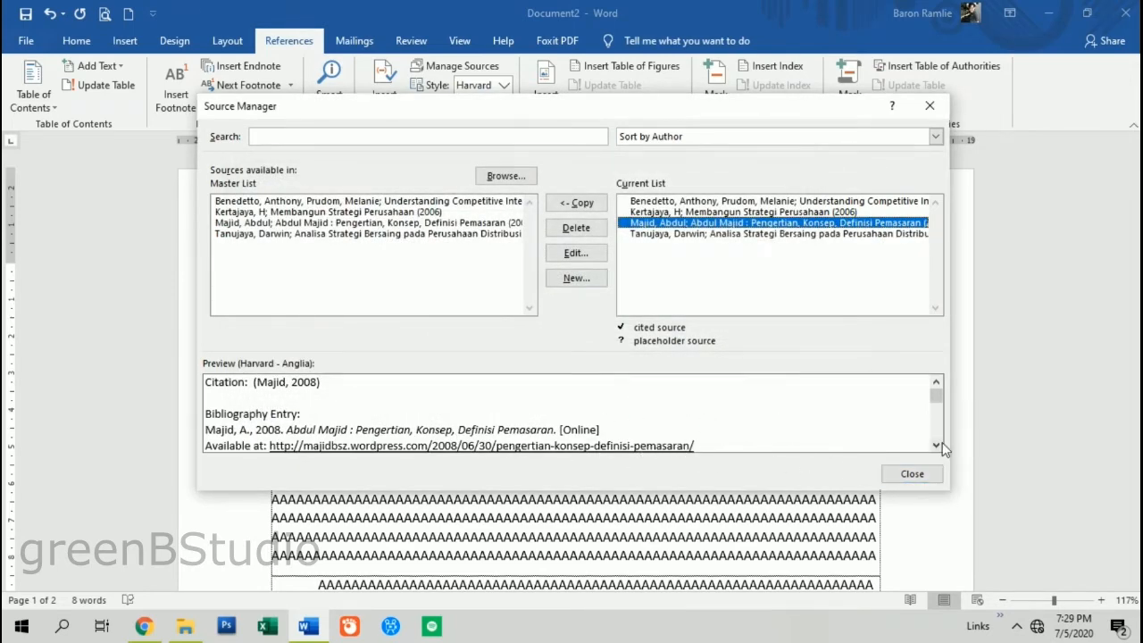
scroll(942, 442, down, 2)
click(936, 379)
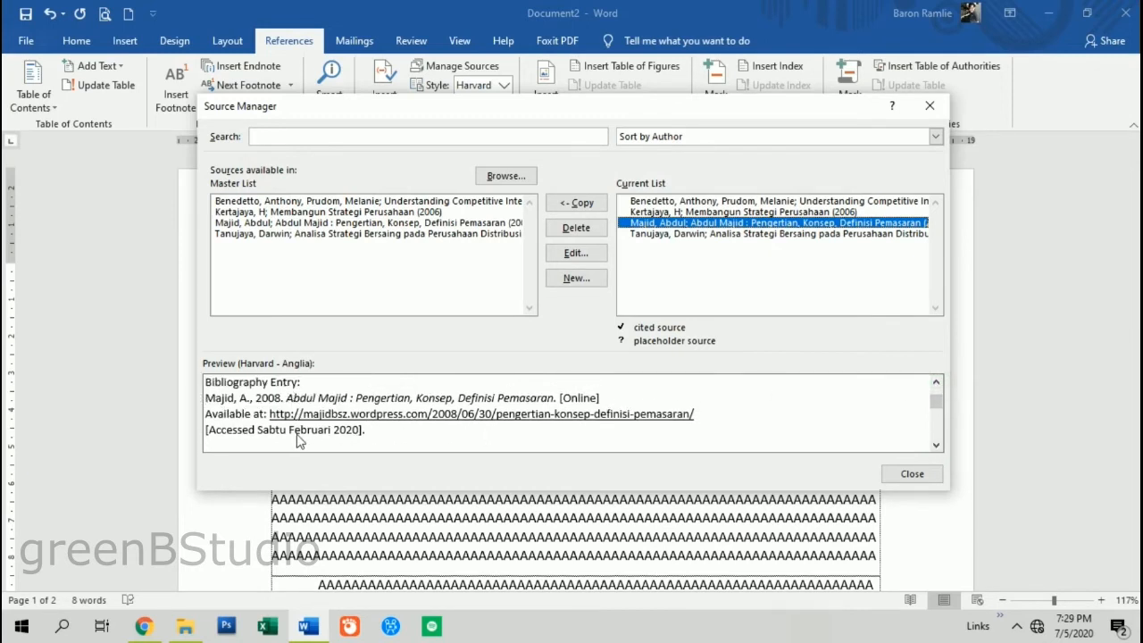
Step: Create a new source of type Book and enter the author's single name
click(577, 280)
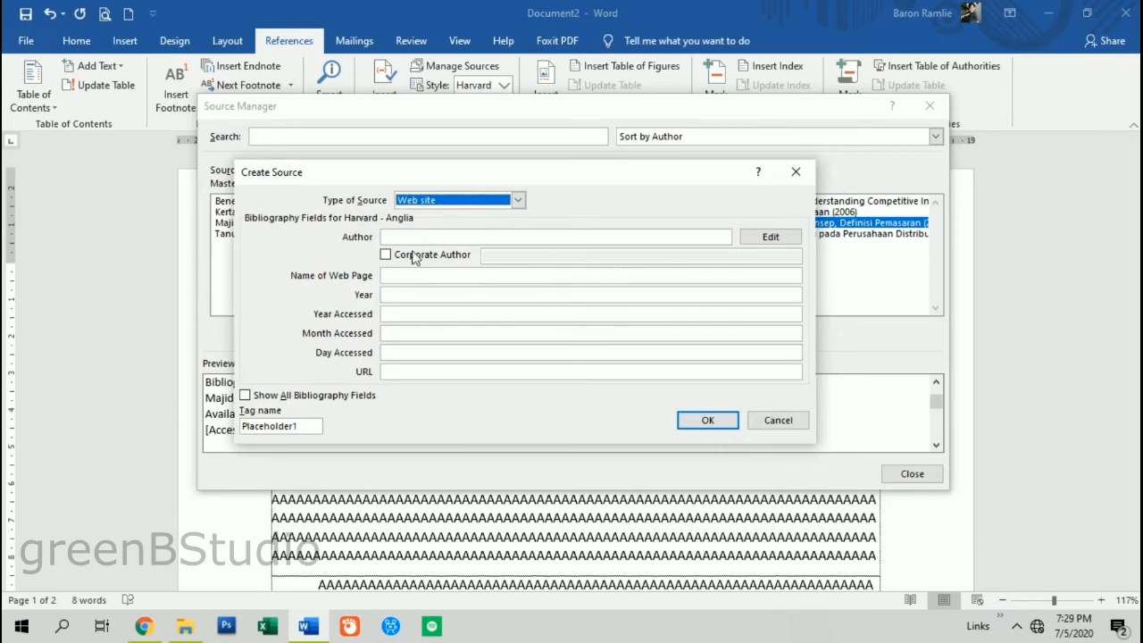
click(518, 200)
click(518, 216)
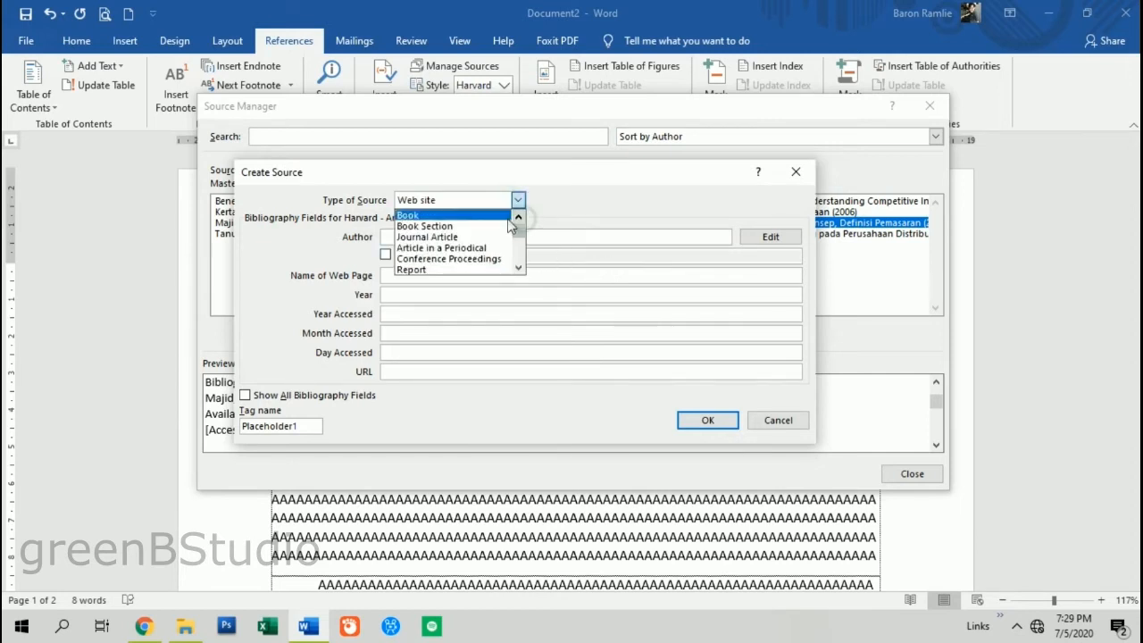
click(500, 216)
click(466, 237)
text(Sugiyono)
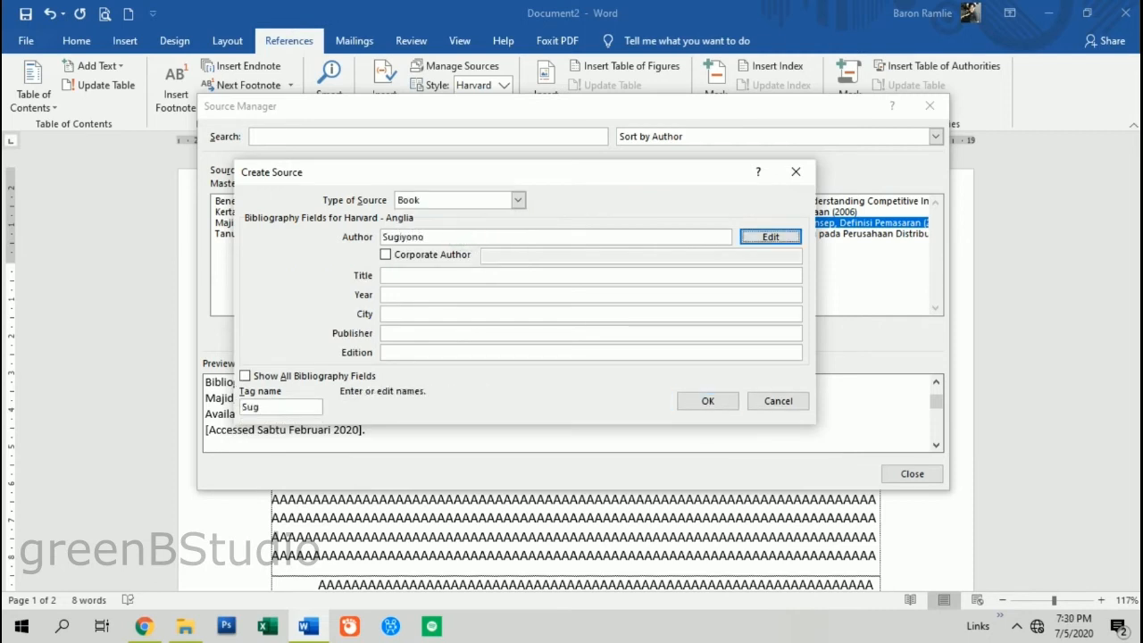
key(Tab)
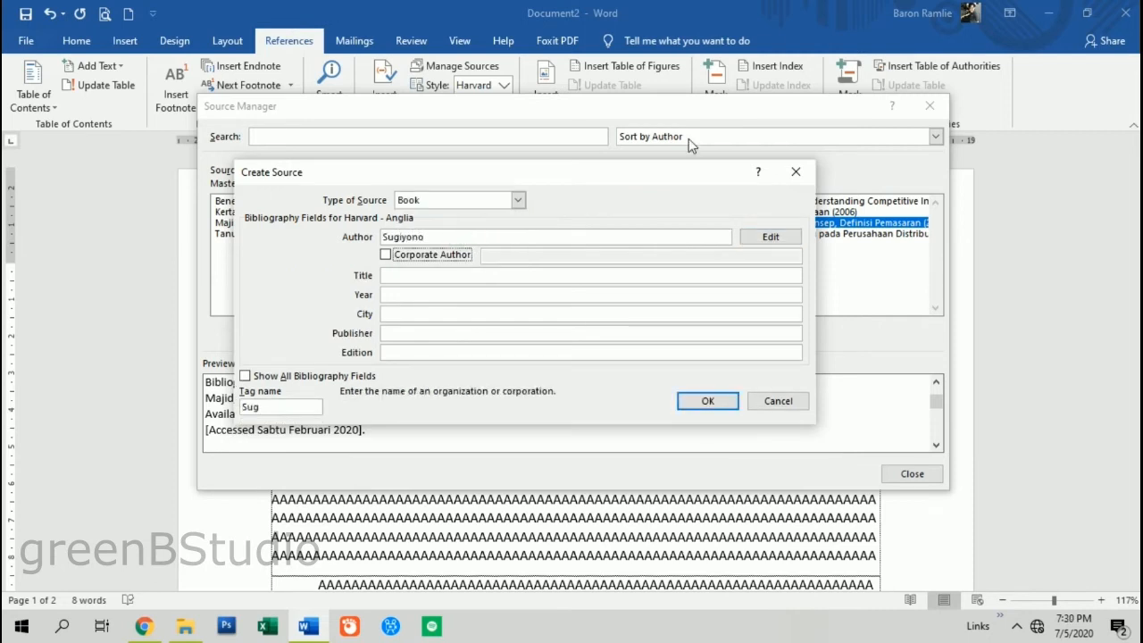
Step: Set the book's title to "Metodologi Penelitian Bisnis" and its year to 2007
click(419, 277)
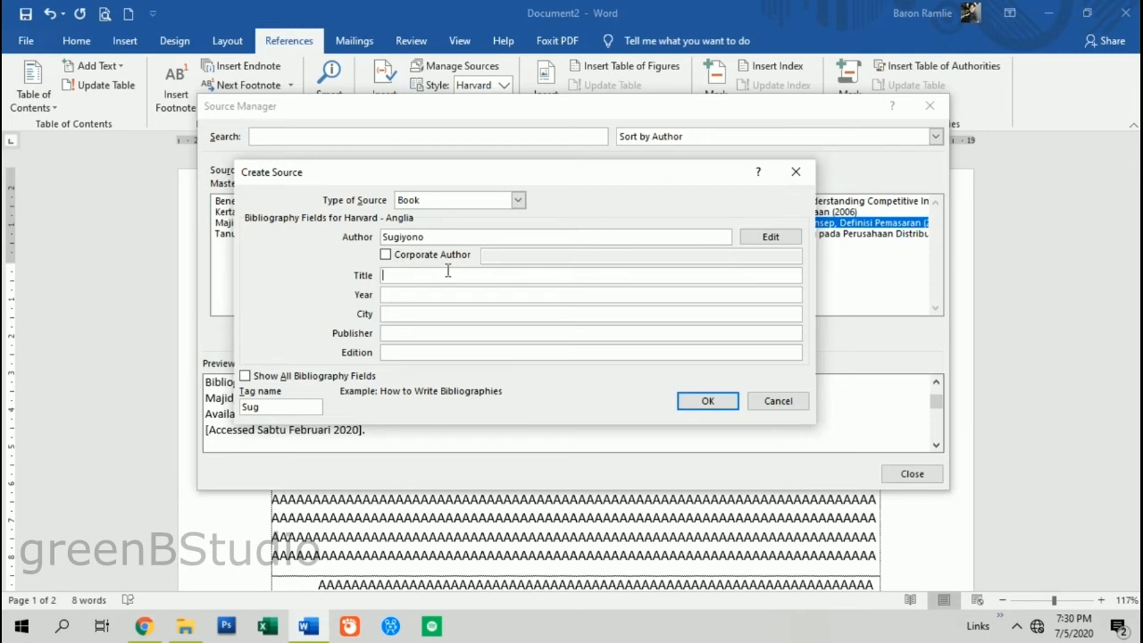
text(Metodolof)
key(BackSpace)
text(gi Penelitian Bisnis)
key(Tab)
text(2007)
key(Tab)
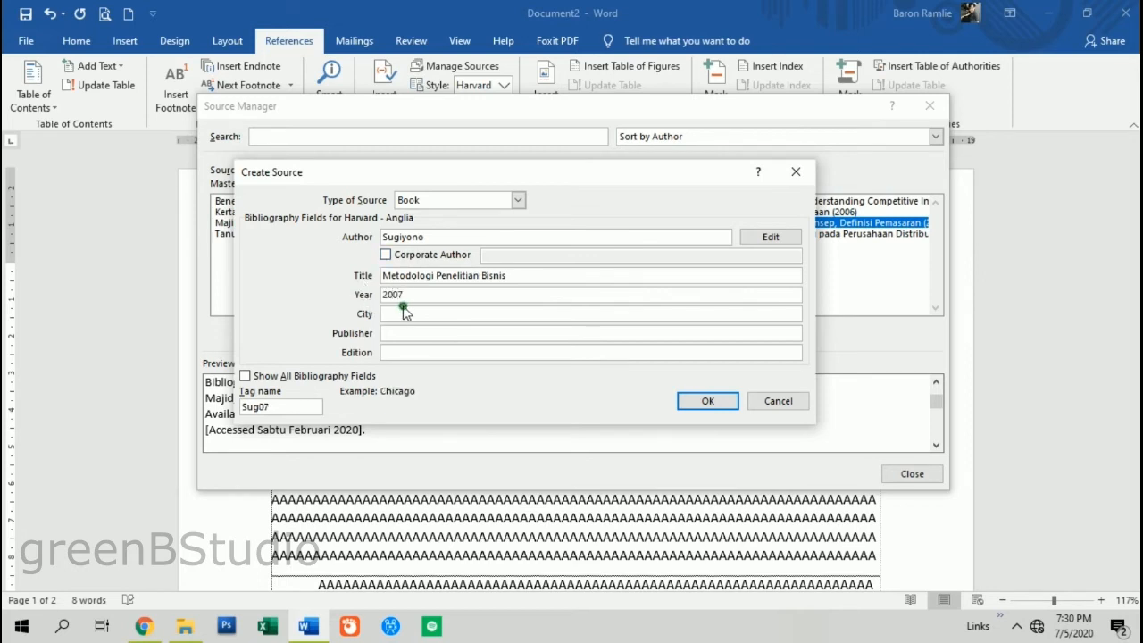
Step: Set the book's city to Bandung and publisher to "Penerbit Alphabeta", and save the source
text(Bandung)
click(435, 336)
text(Penerbit Alphabeta)
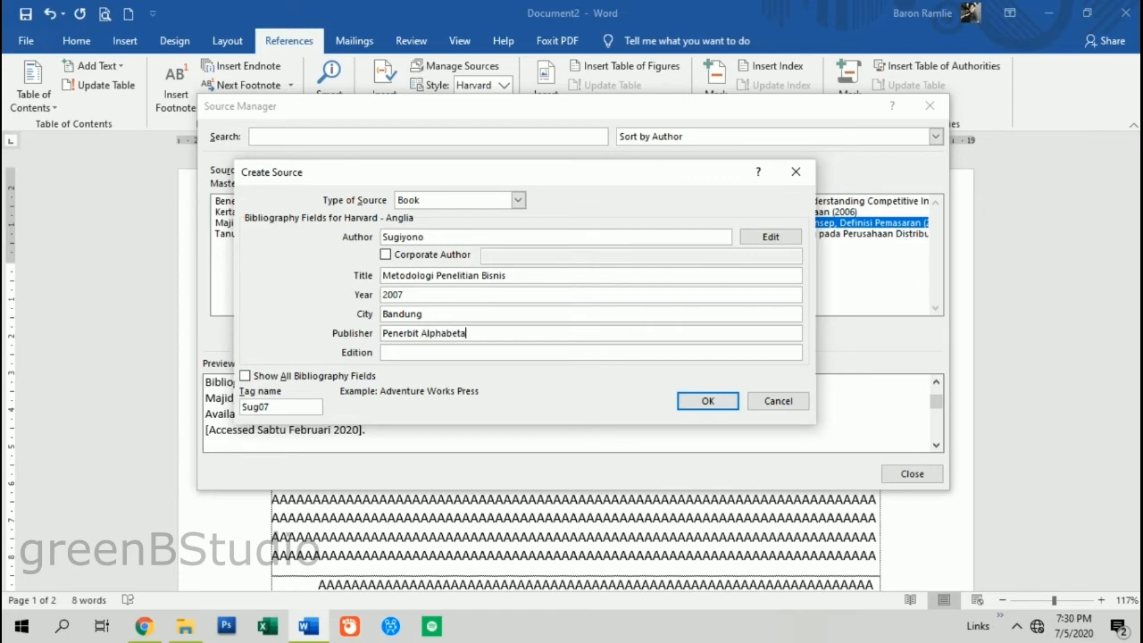
click(685, 402)
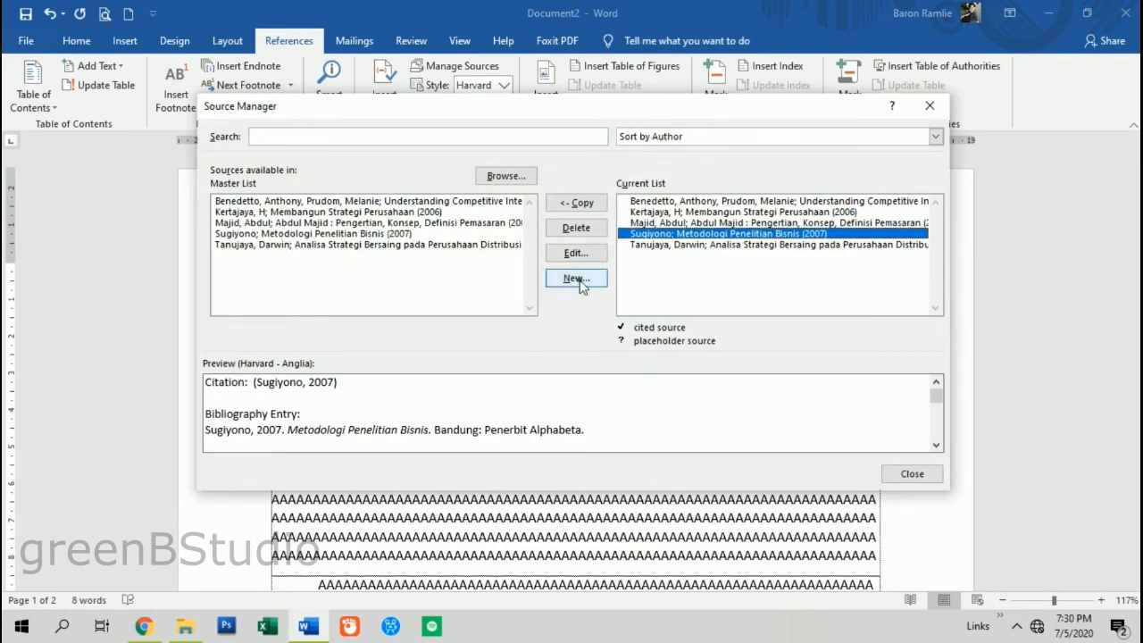
Step: Create another Book source and add the author's last name and first initial to its author list
click(550, 284)
click(428, 237)
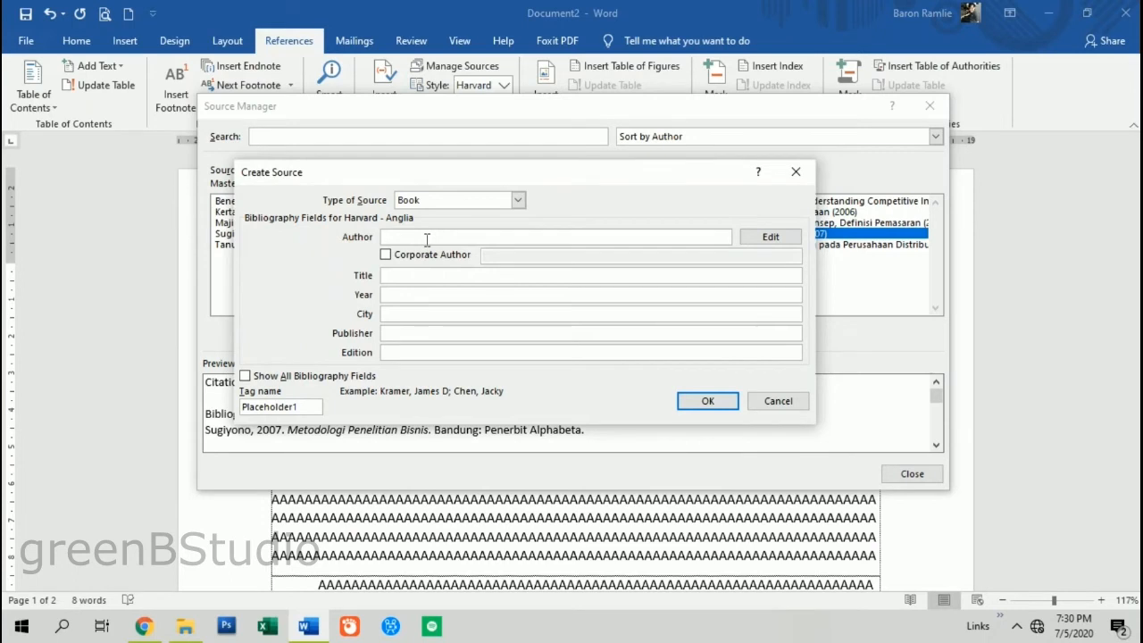
click(795, 238)
text(S)
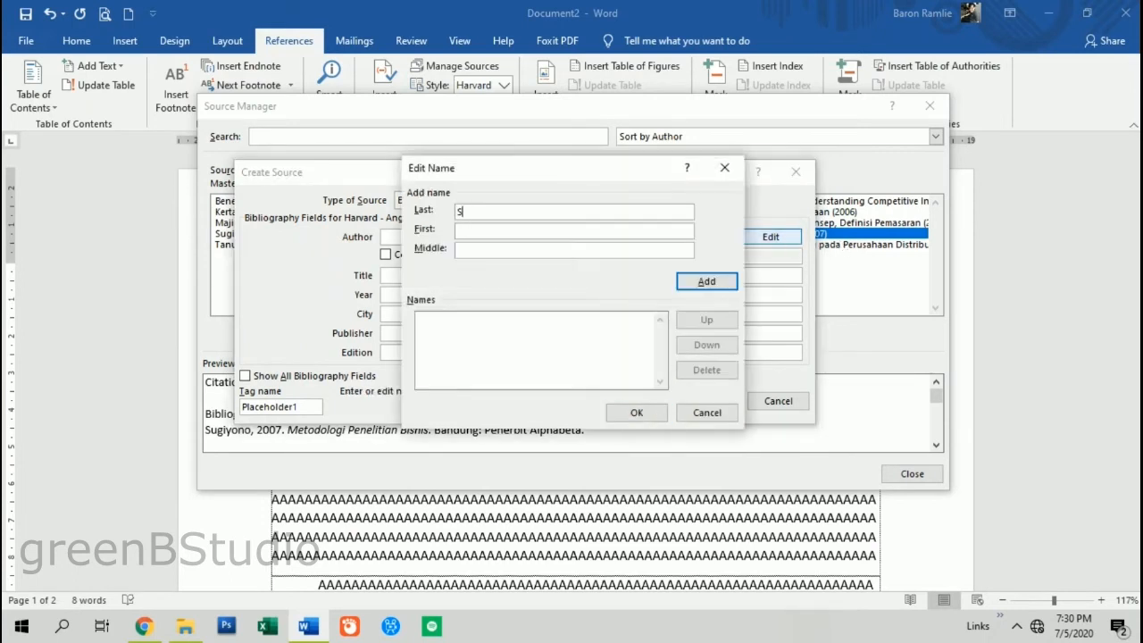
text(uryabrata)
key(Tab)
text(S)
click(707, 284)
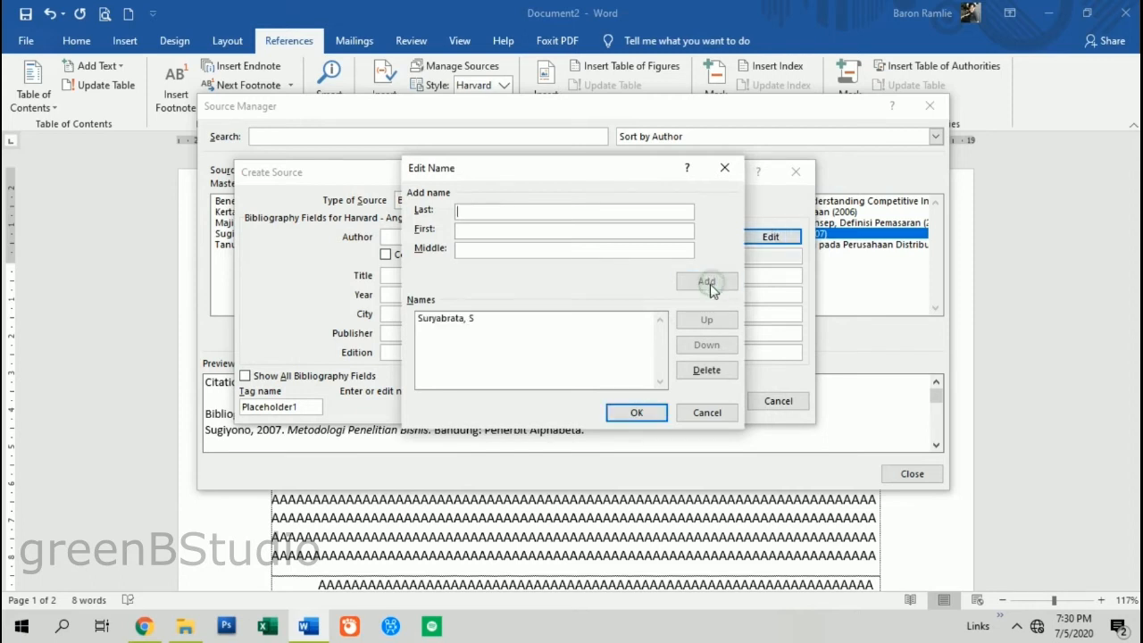
click(636, 413)
Step: Save the book with title "Metodologi Penelitian", year 2009, city Jakarta and publisher "Penerbit PT. Raja Grafindo Persada"
click(432, 276)
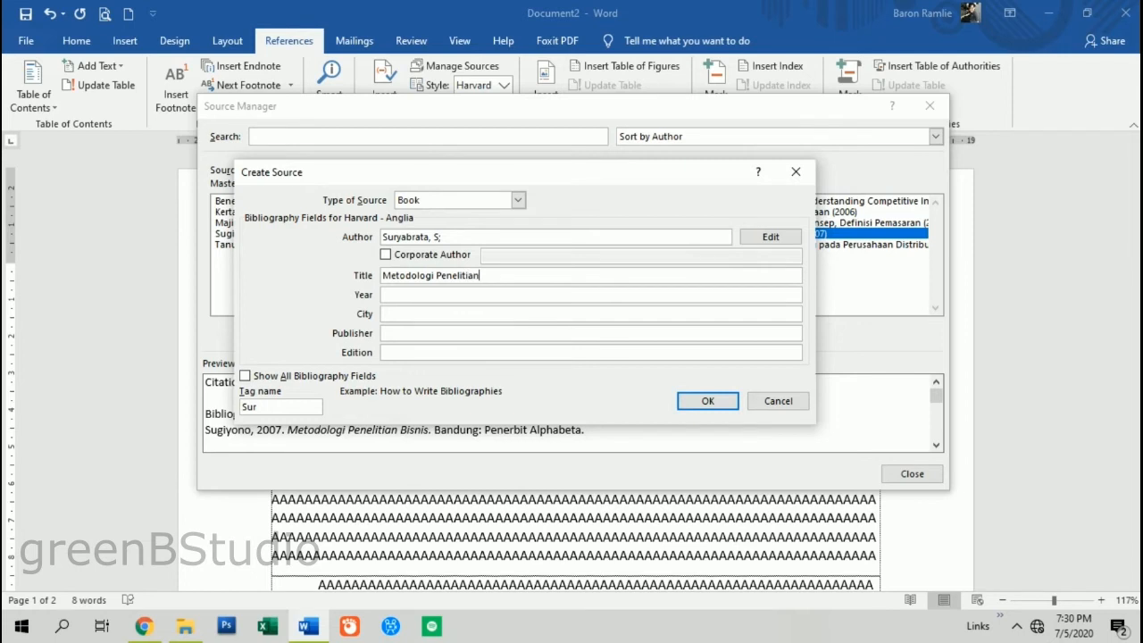
click(384, 295)
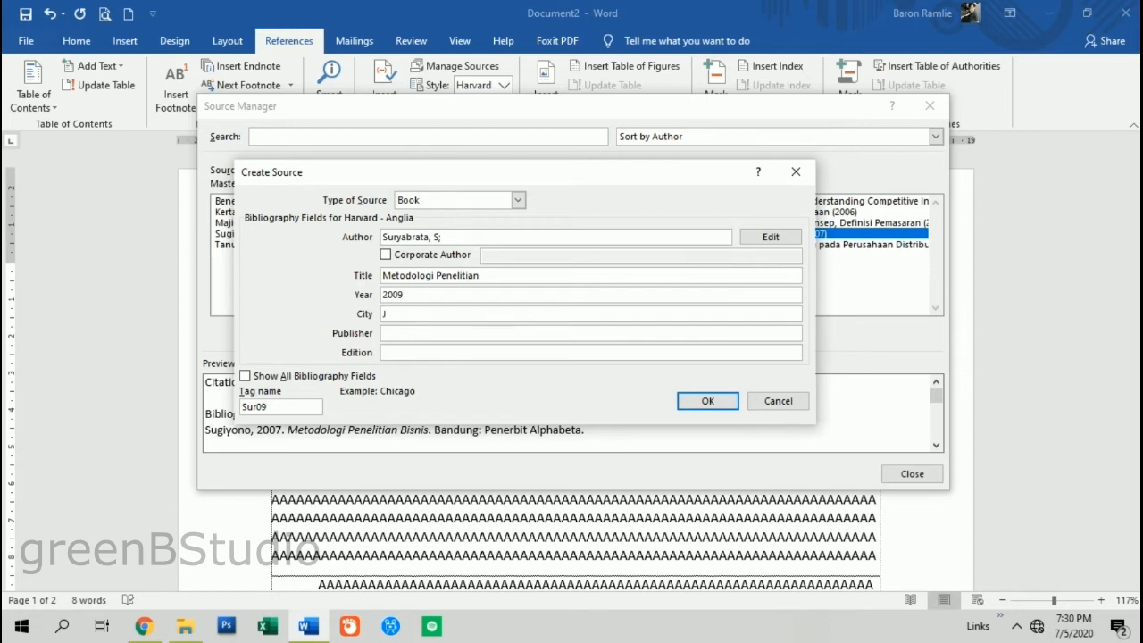
click(383, 333)
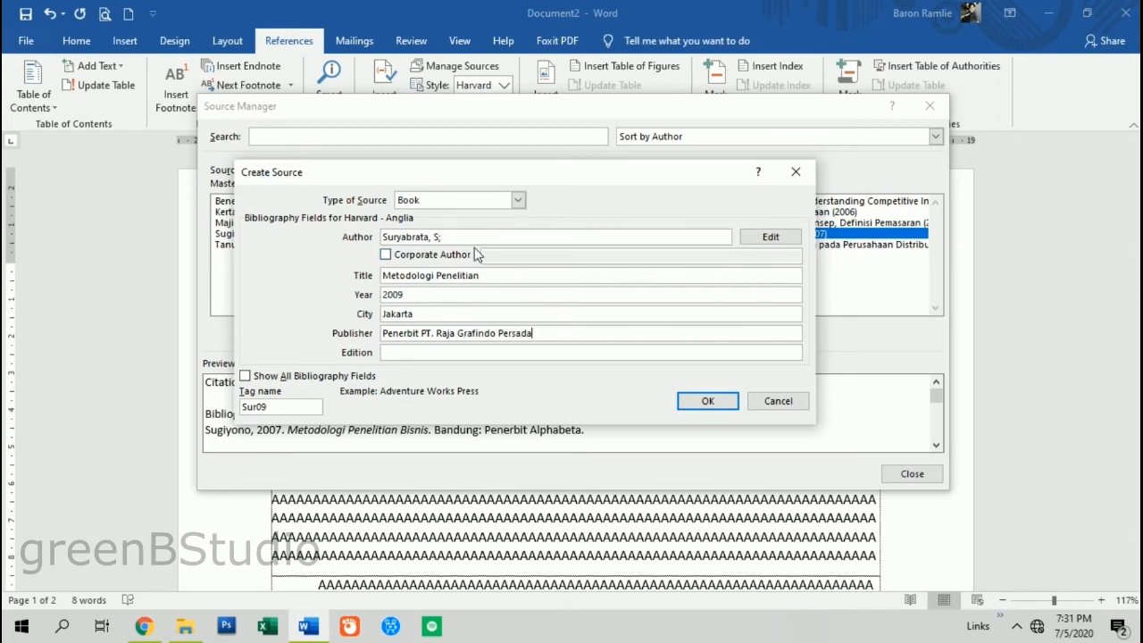
click(708, 401)
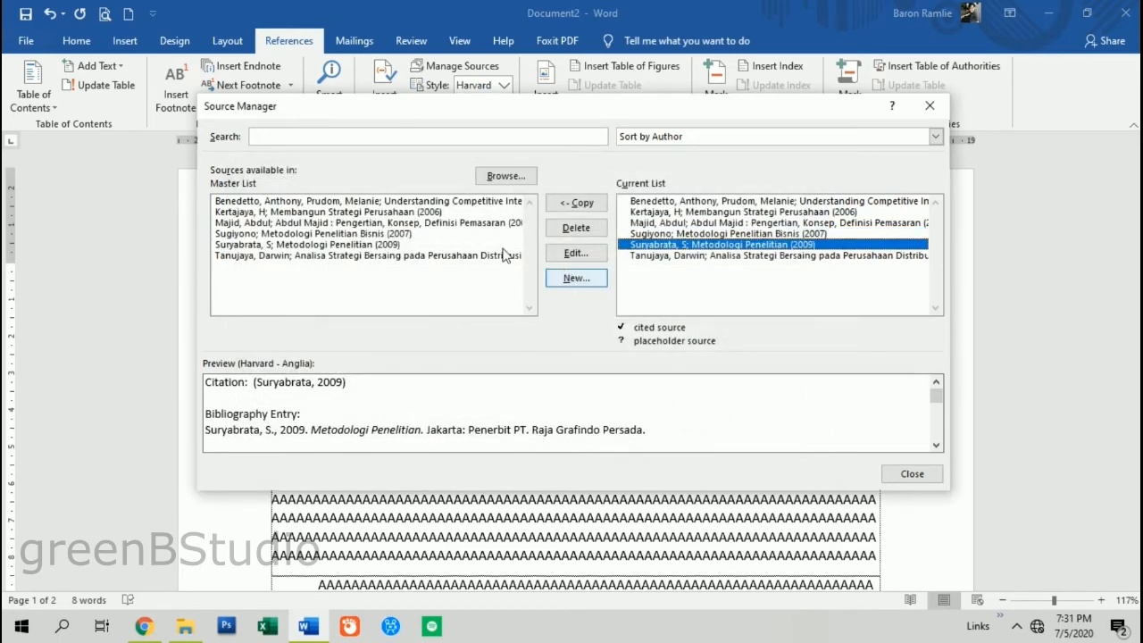
Step: Examine the Harvard - Anglia citation and bibliography previews of sources in the Master List and Current List, and close the source manager
click(280, 215)
key(Up)
key(Down)
key(Down)
key(Down)
key(Down)
key(Down)
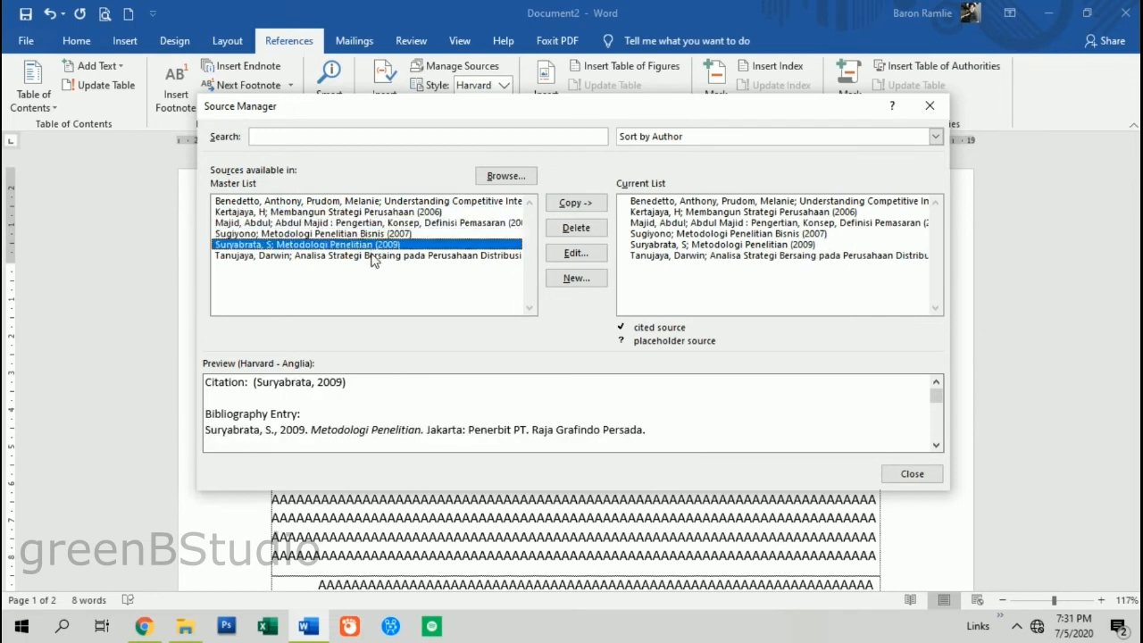
key(Tab)
key(Tab)
key(Tab)
key(Tab)
key(Tab)
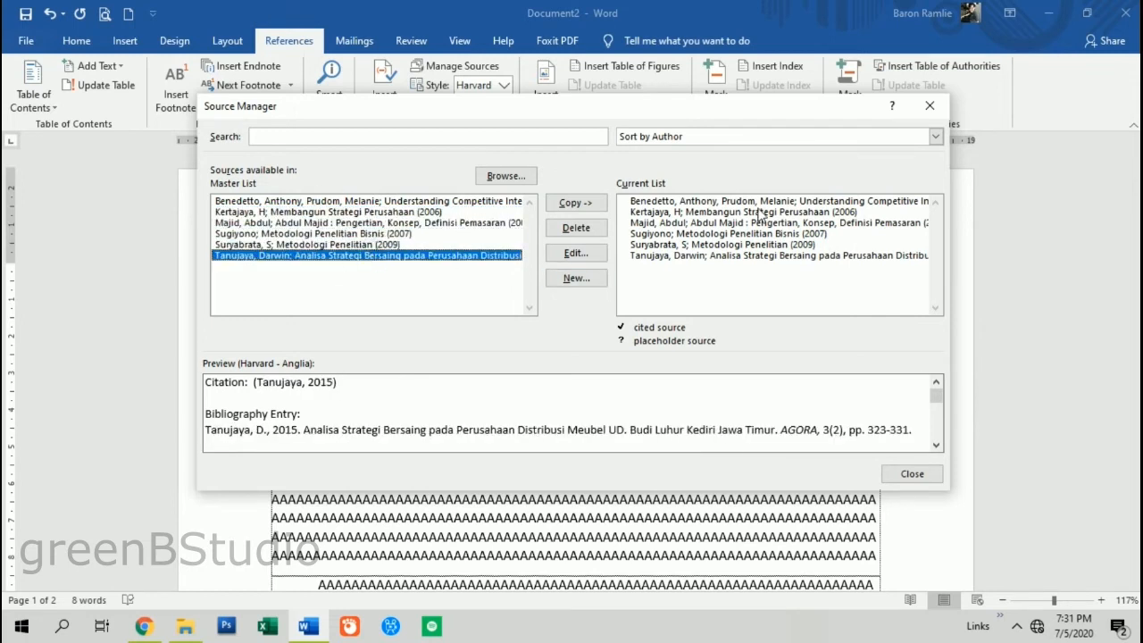
key(Down)
key(Down)
key(Down)
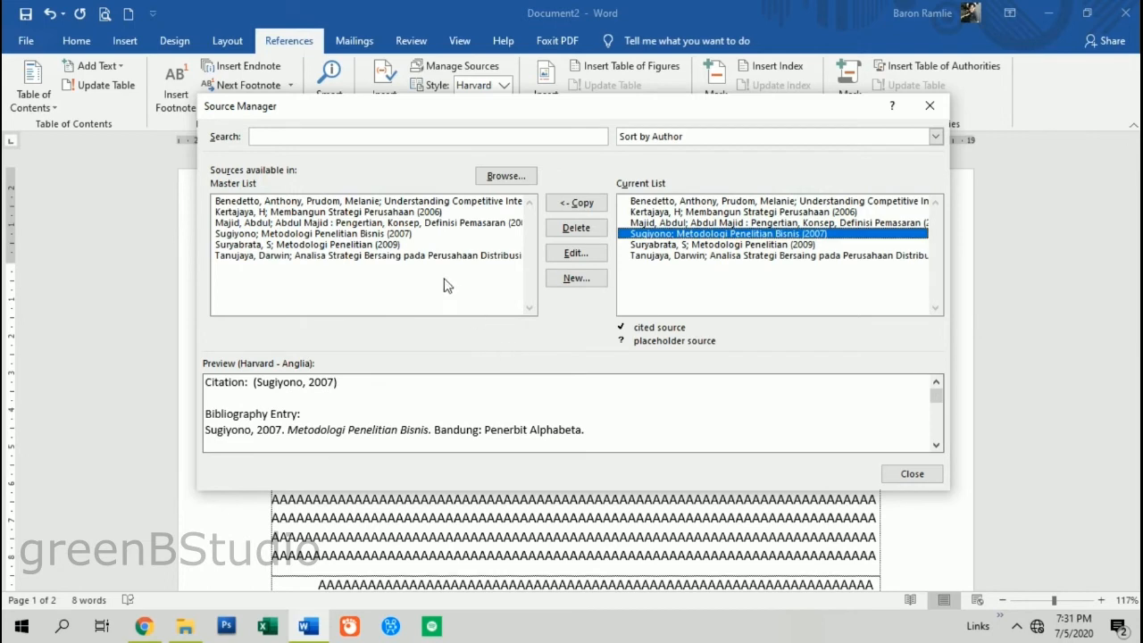
click(437, 212)
click(429, 202)
click(422, 212)
click(404, 224)
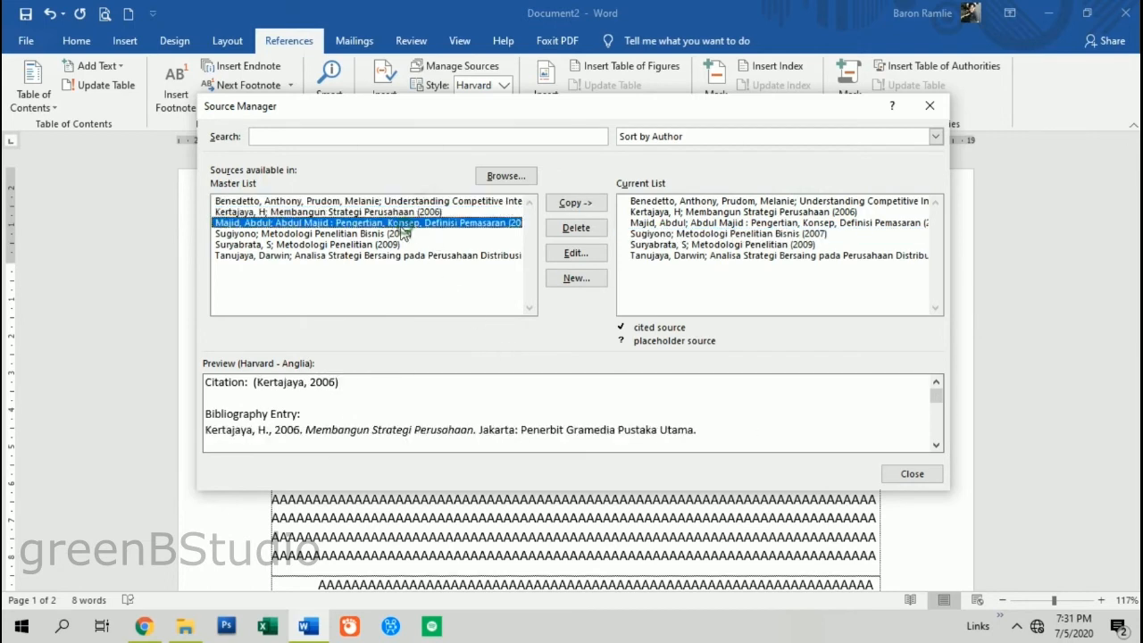
click(368, 255)
click(372, 244)
click(386, 224)
click(407, 203)
click(416, 224)
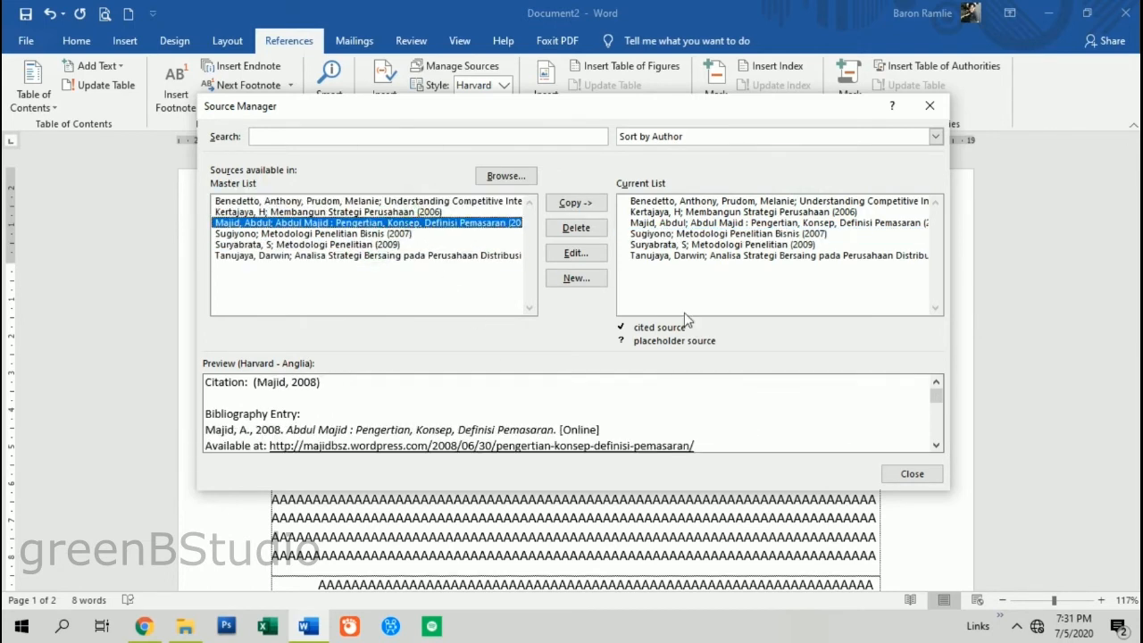
click(913, 480)
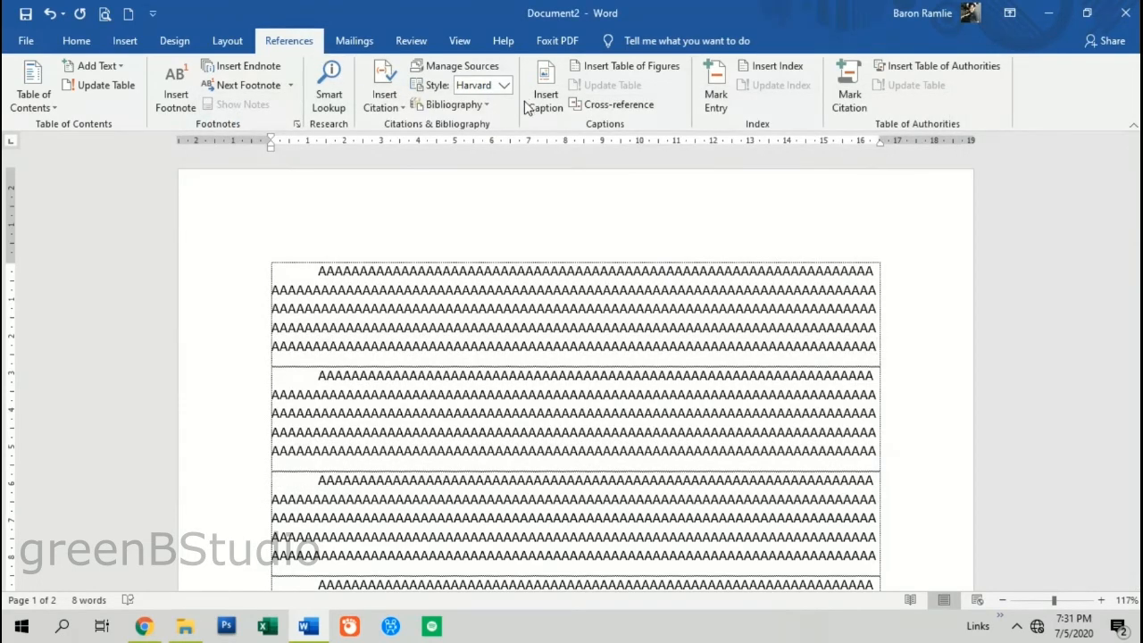
Step: Switch the citation style to ISO 690 - First Element and Date and preview several Master List sources in it
click(504, 87)
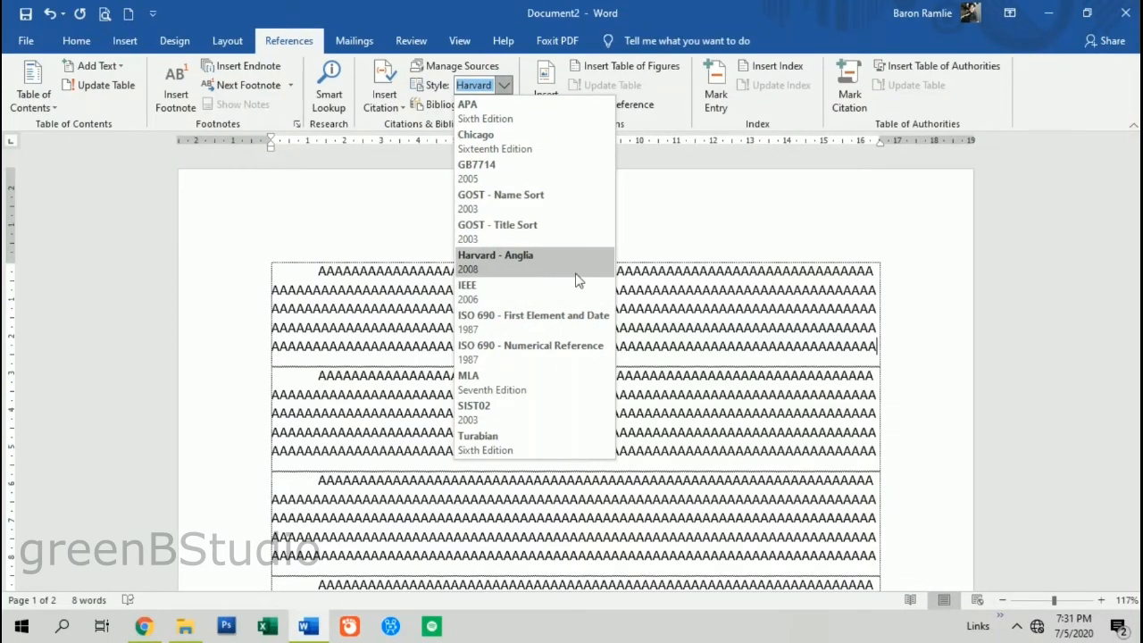
click(571, 317)
click(483, 71)
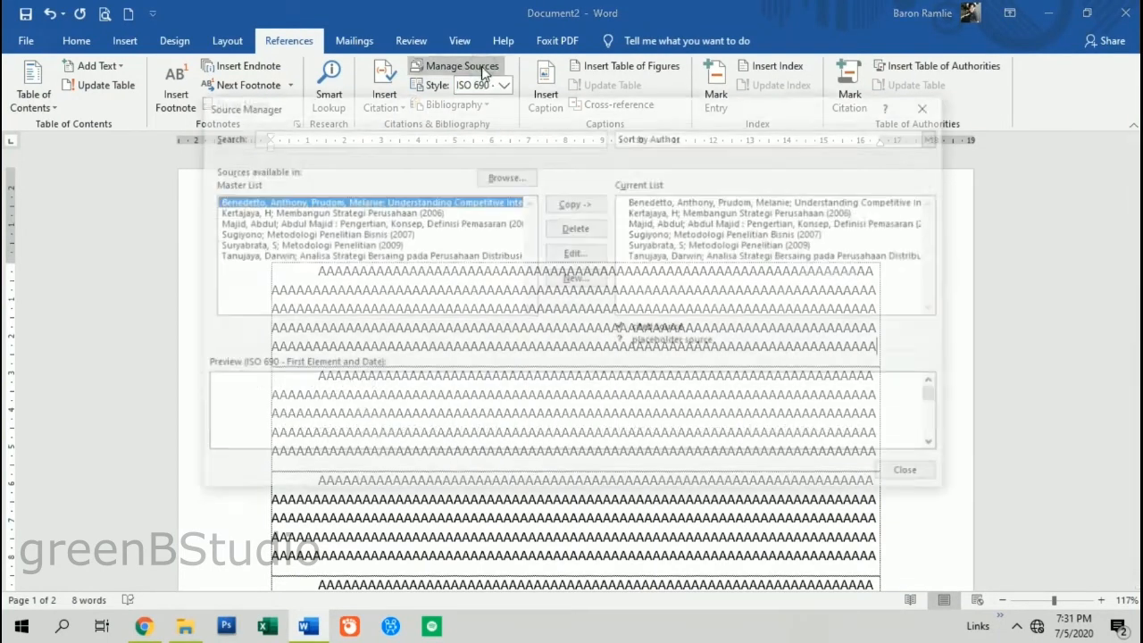
click(382, 223)
click(384, 235)
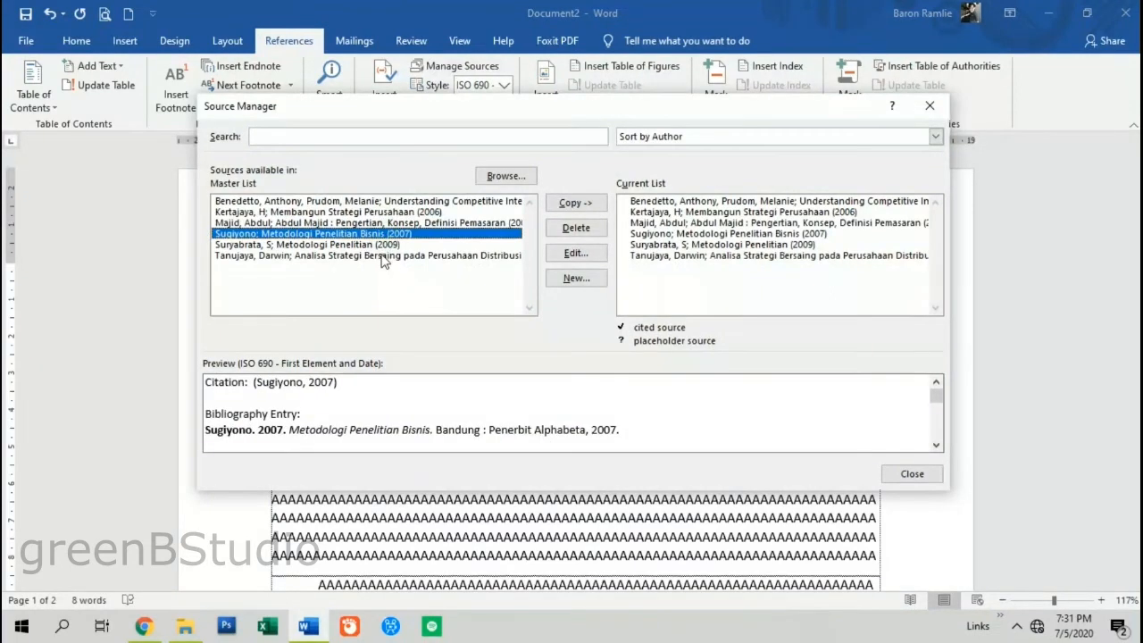
click(384, 256)
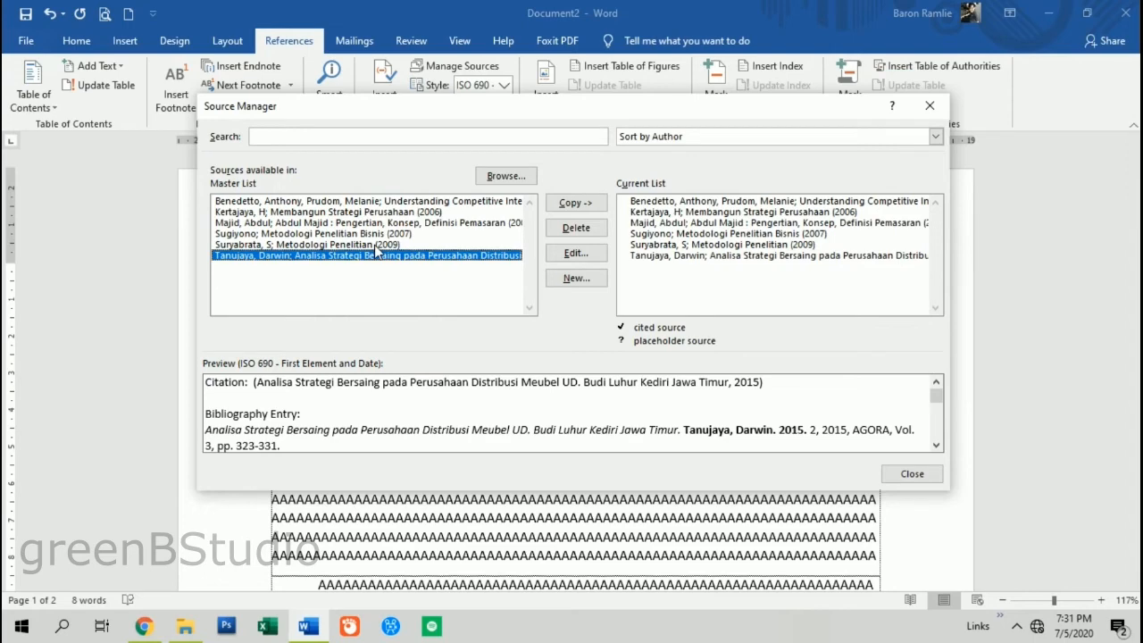
Step: Read the rest of the ISO 690 preview for the AGORA journal article and close the source manager
click(936, 446)
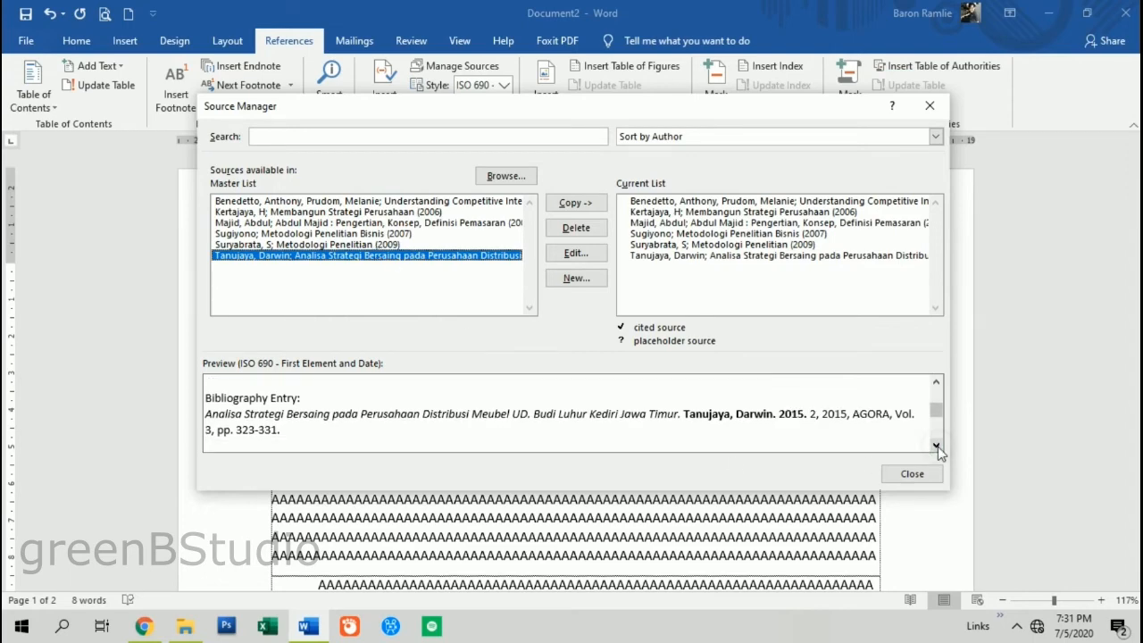
click(936, 446)
click(920, 474)
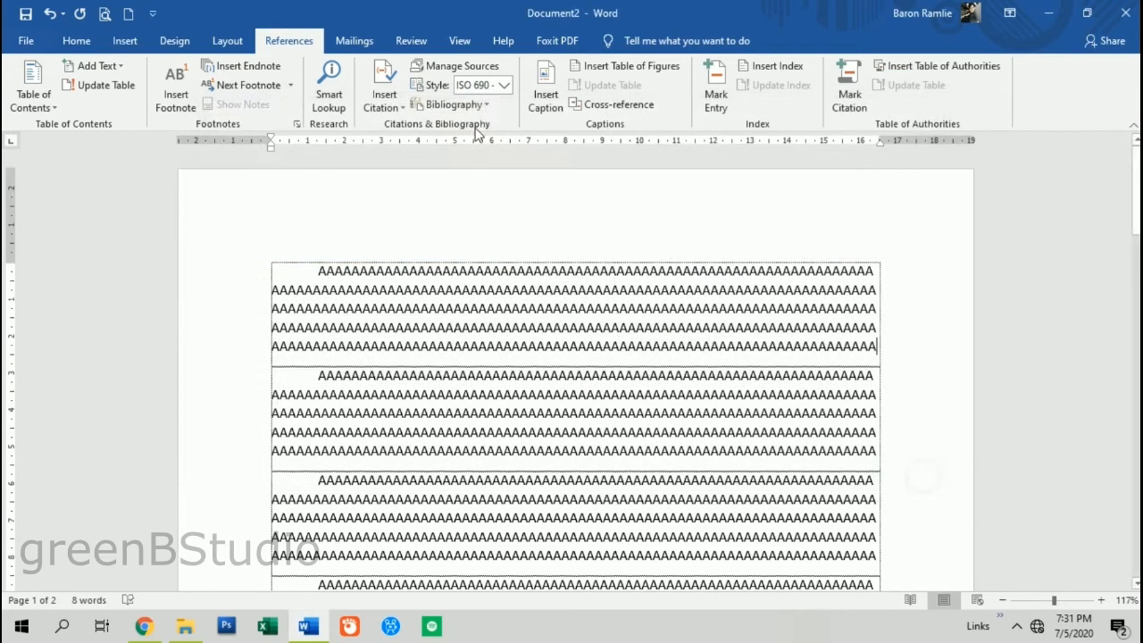
Step: Switch the citation style to APA Sixth Edition
click(503, 85)
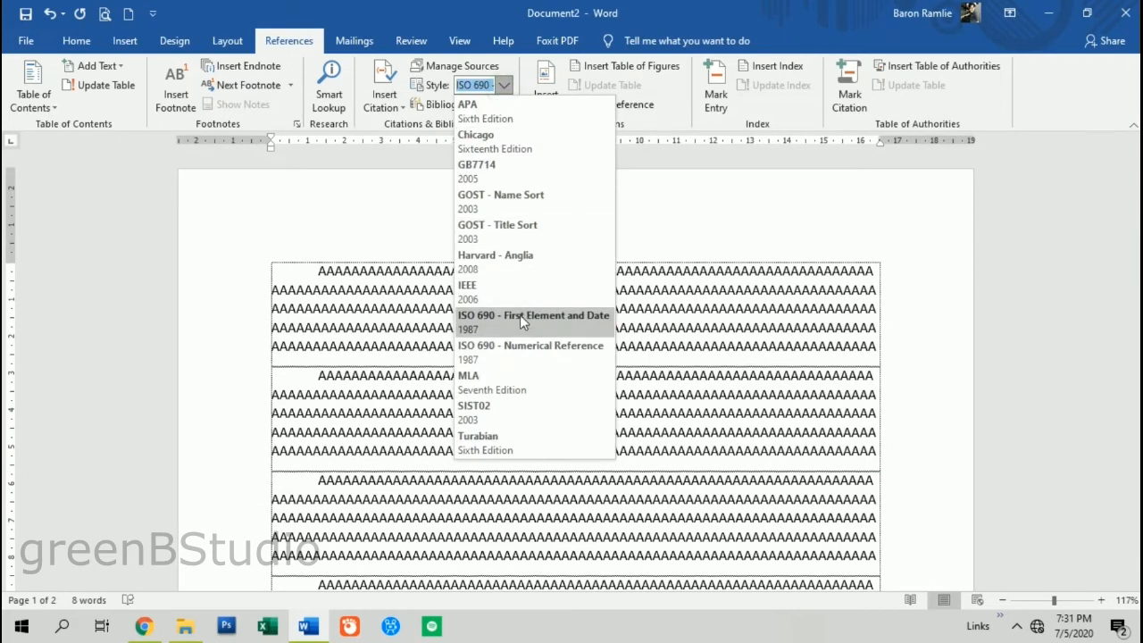
click(505, 109)
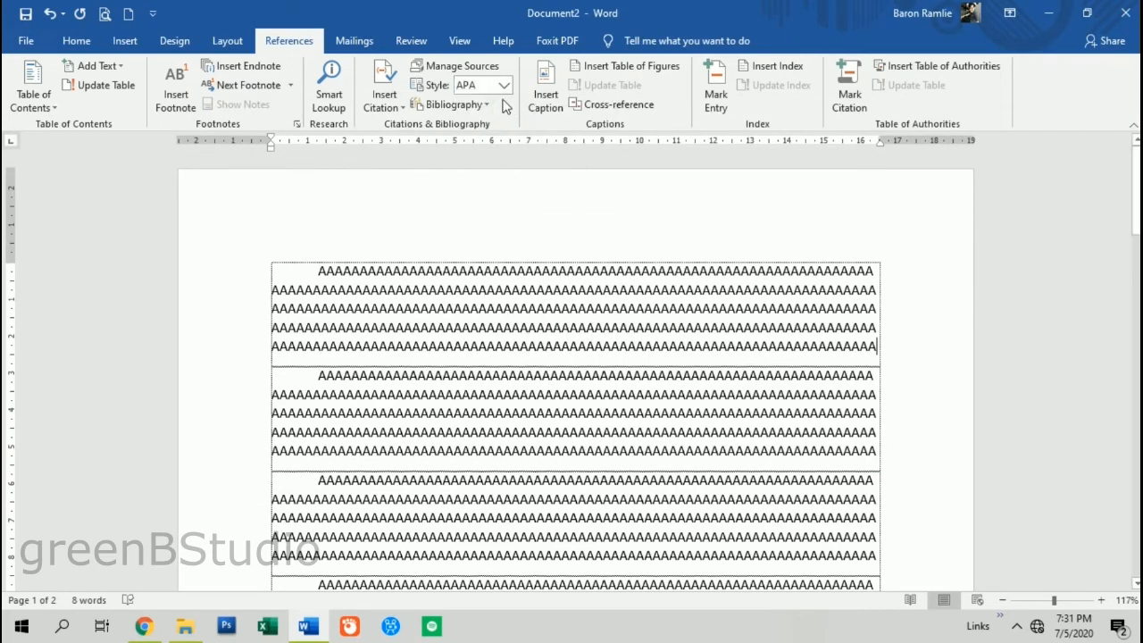
click(486, 105)
click(484, 111)
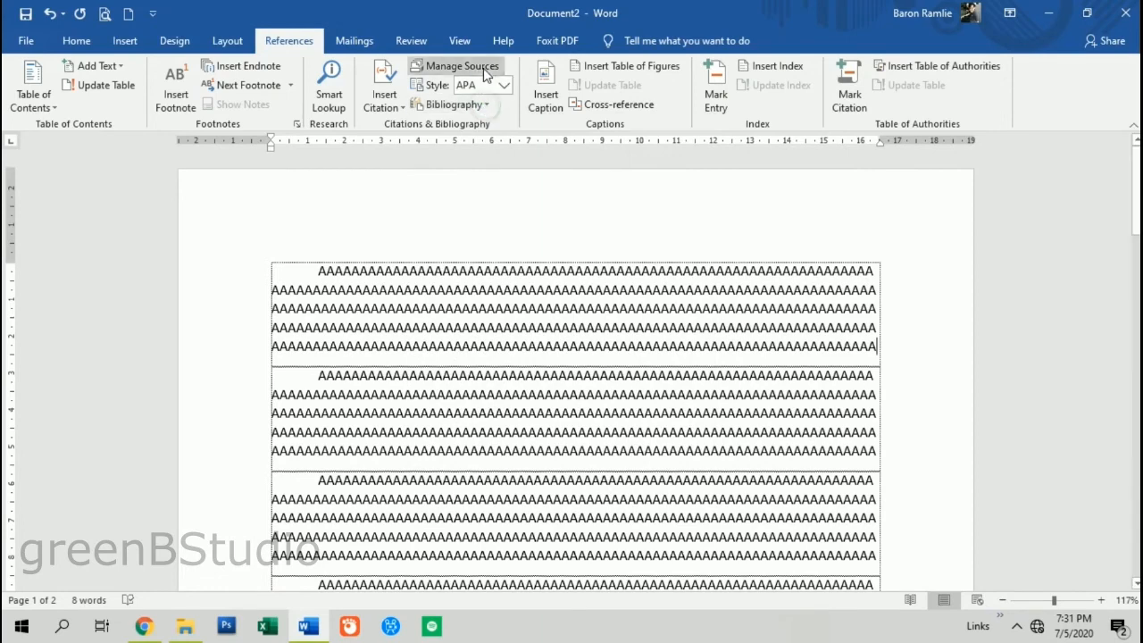
Step: Examine the APA citation and bibliography previews of the journal, book and web site sources in the Master List, and close the source manager
click(484, 71)
click(404, 258)
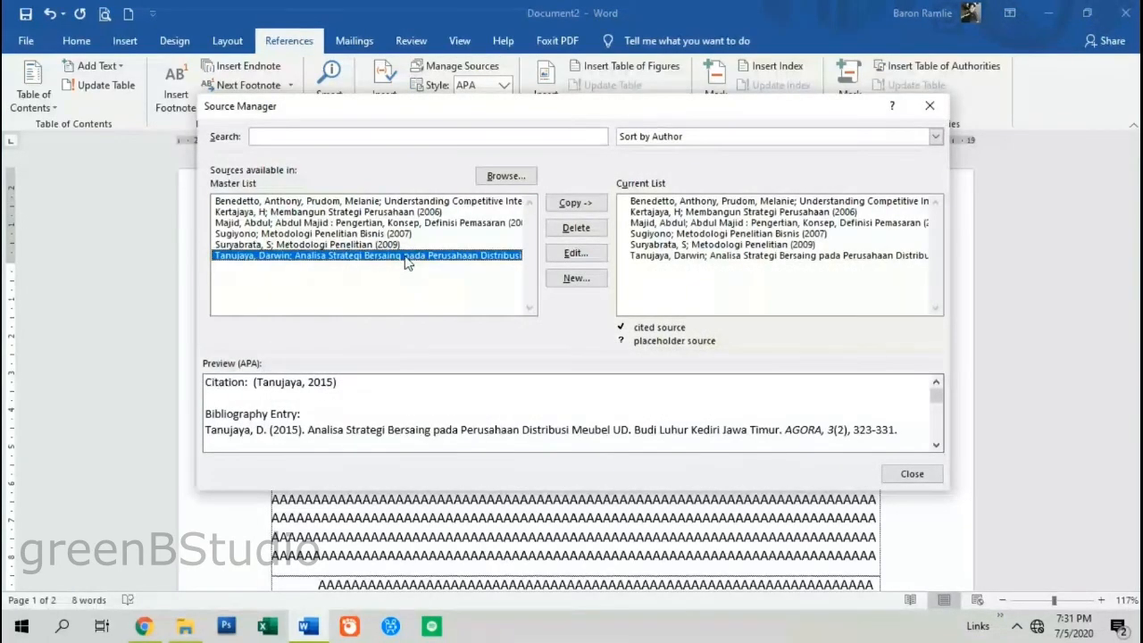
click(401, 245)
click(399, 234)
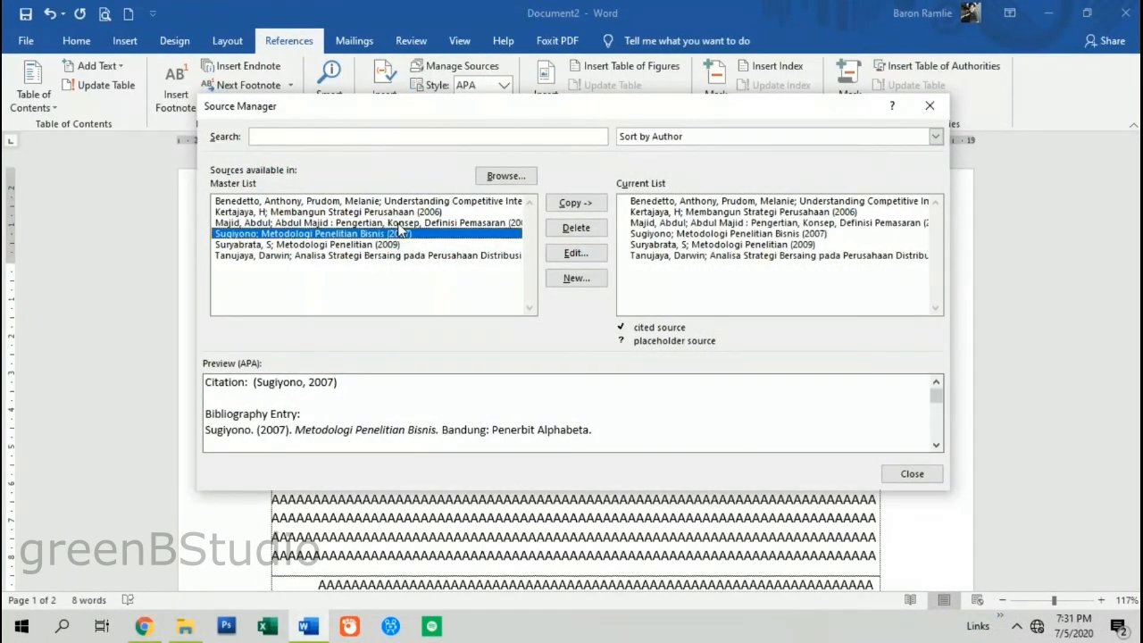
click(402, 224)
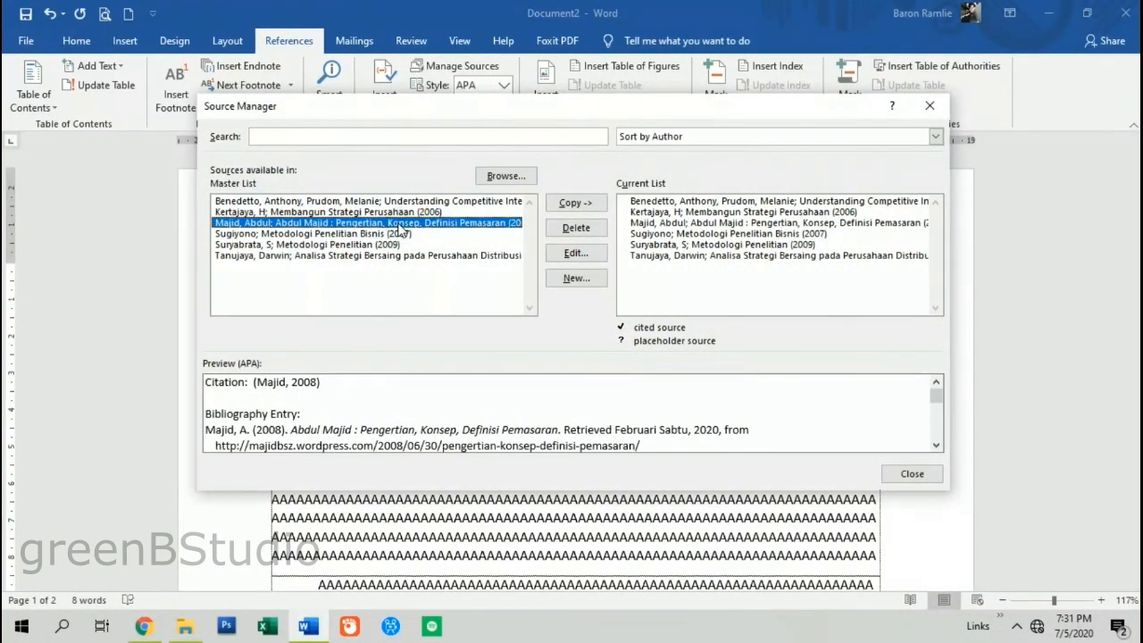
click(935, 446)
click(935, 446)
click(934, 384)
click(934, 384)
click(912, 474)
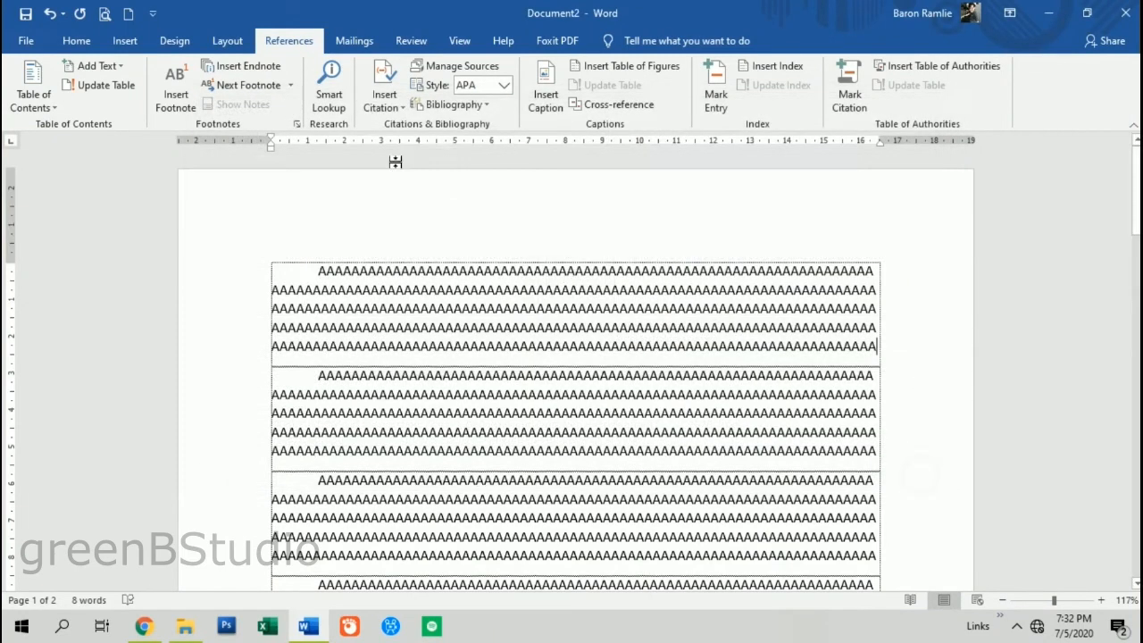
Step: Set the citation style to Harvard - Anglia 2008
click(505, 84)
click(518, 259)
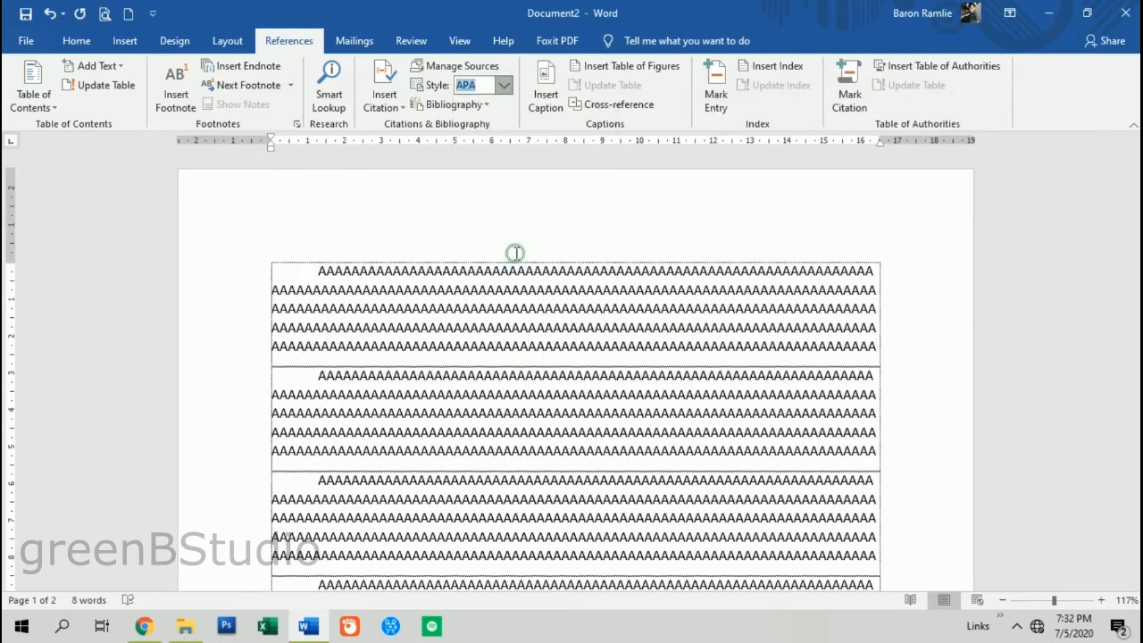
click(476, 105)
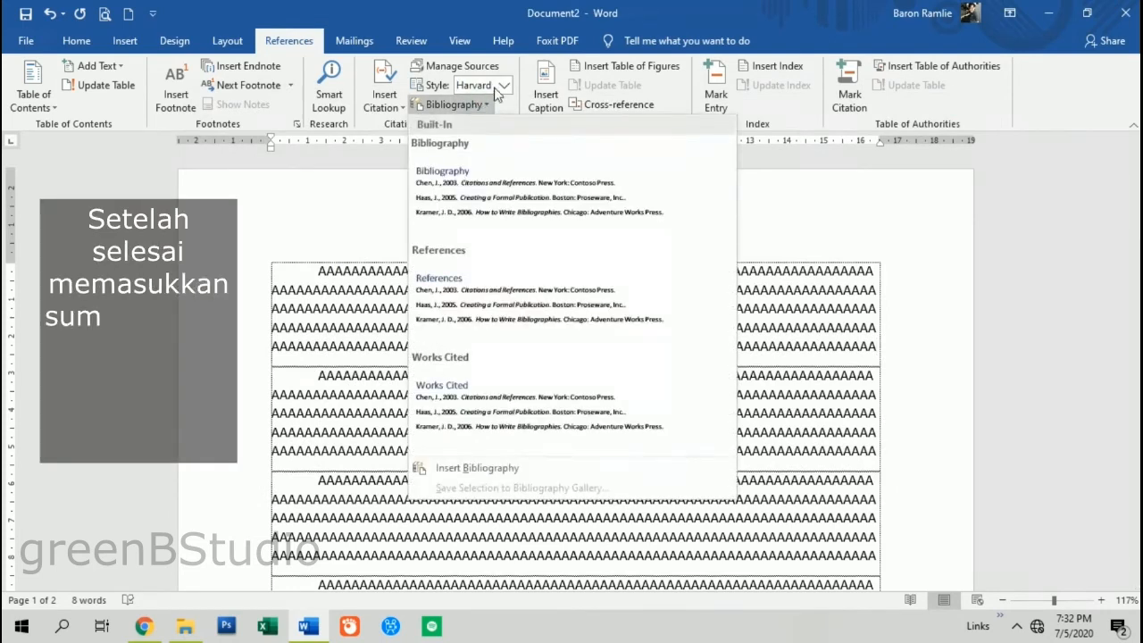
click(505, 85)
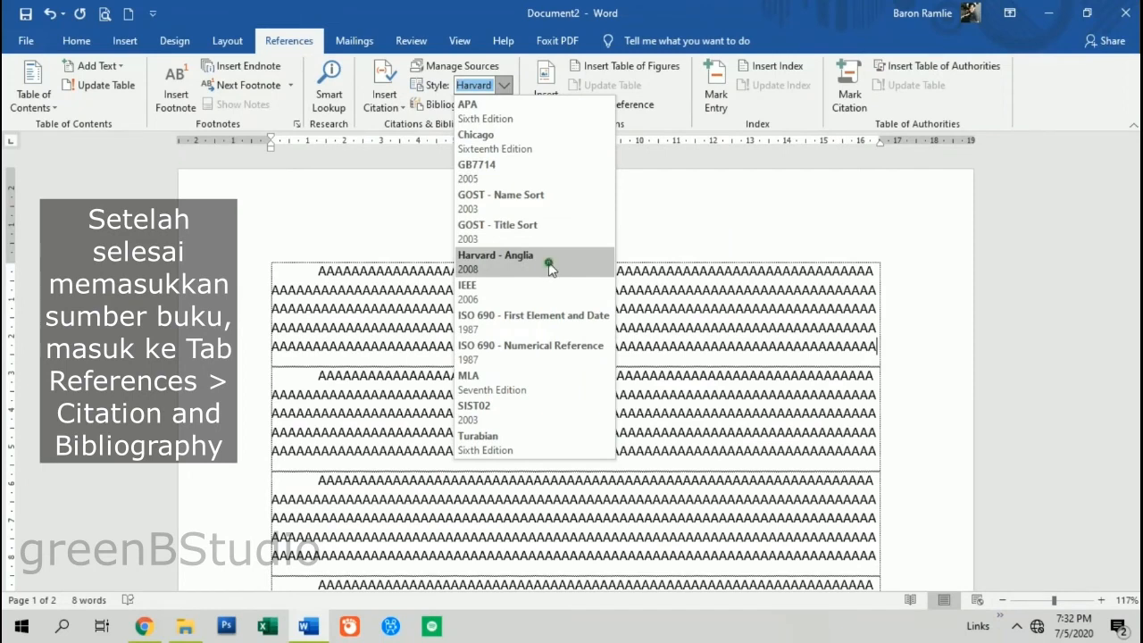
click(550, 266)
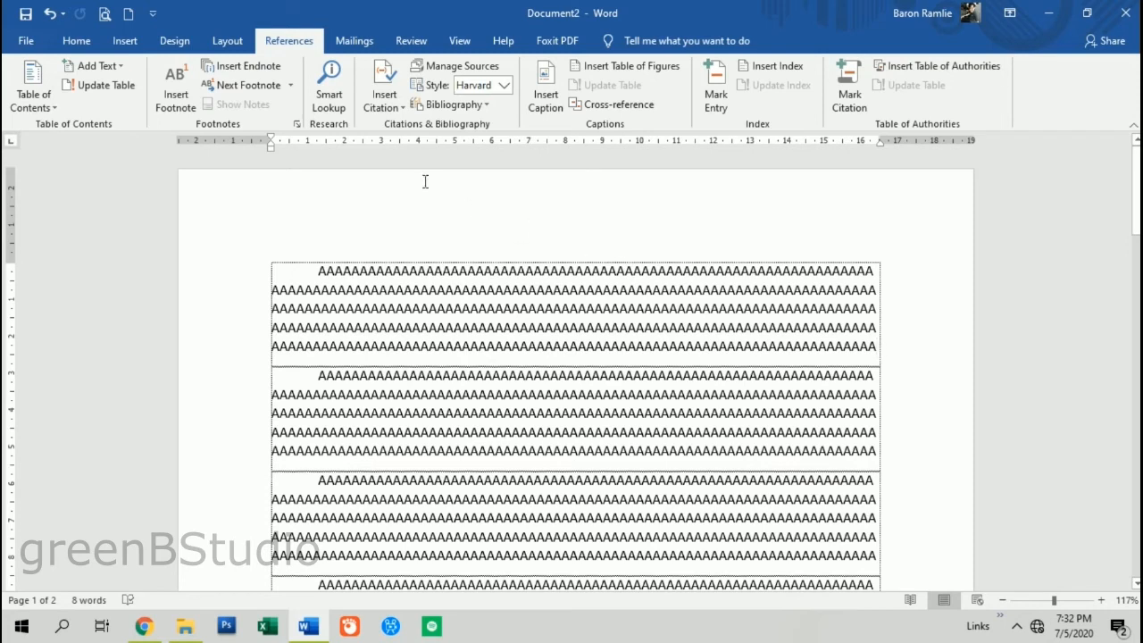
Step: Insert citations for "Understanding Competitive Interactions" (2018) after the first paragraph and "Membangun Strategi Perusahaan" (2006) after the second
click(399, 102)
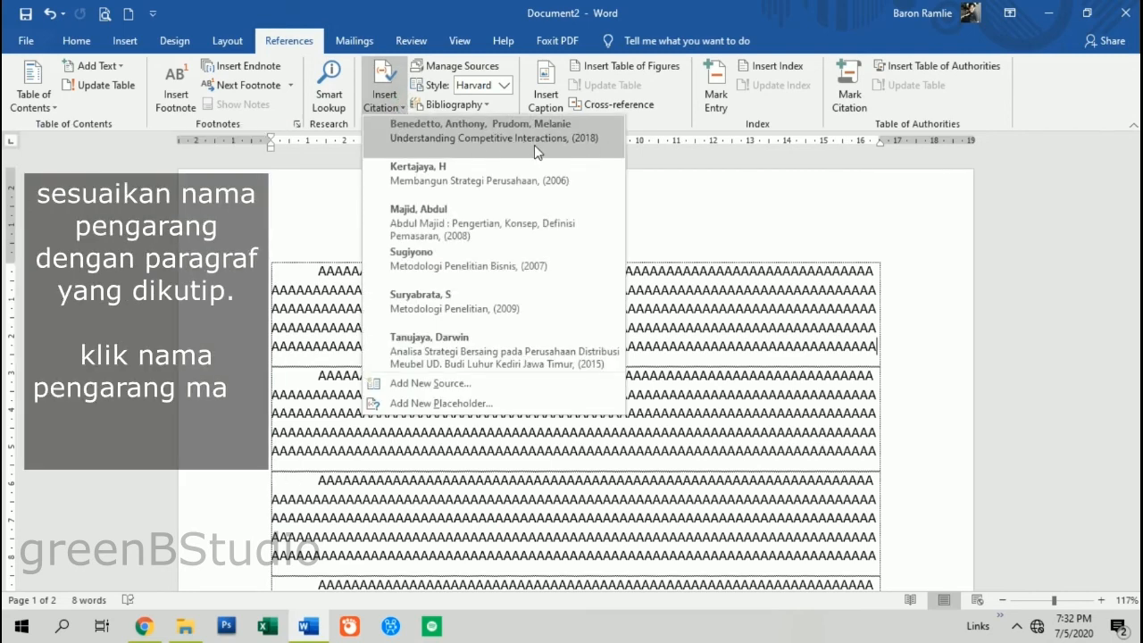
click(534, 141)
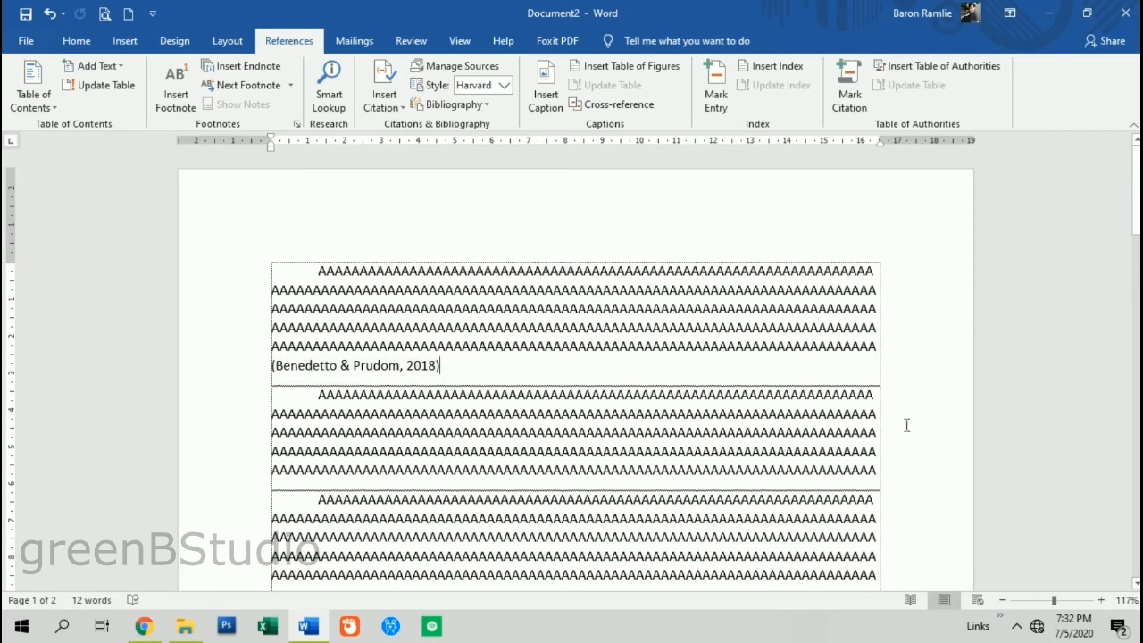
click(399, 102)
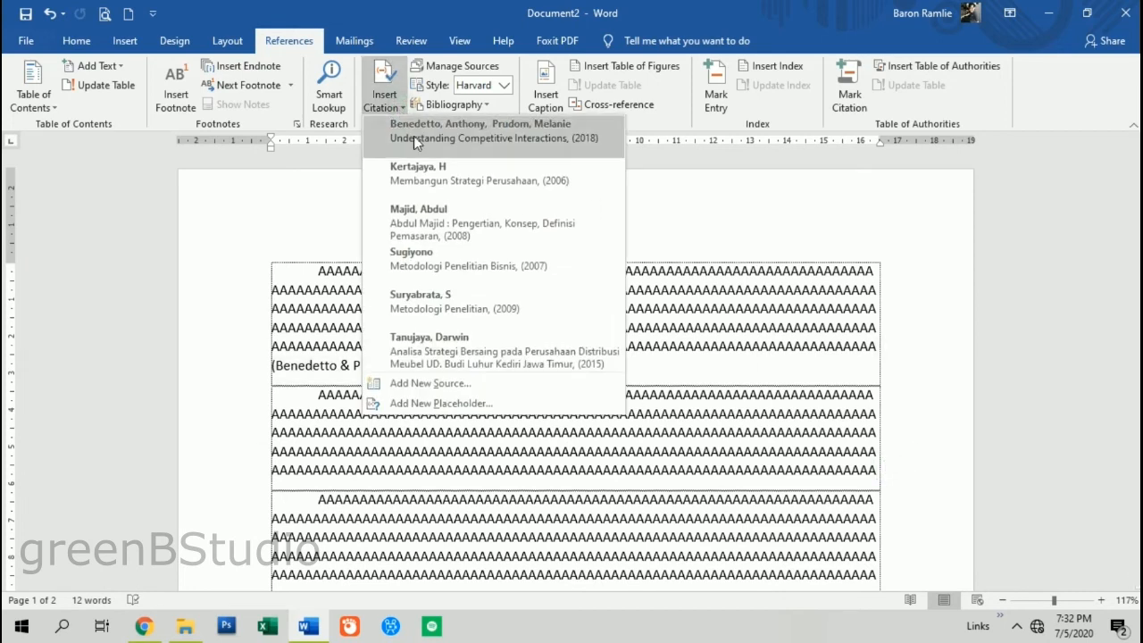
click(453, 181)
Step: Cite the 2008 web site source on "Pengertian, Konsep, Definisi Pemasaran" after the third paragraph and "Metodologi Penelitian Bisnis" (2007) after the fourth
scroll(582, 328, down, 3)
scroll(581, 329, down, 1)
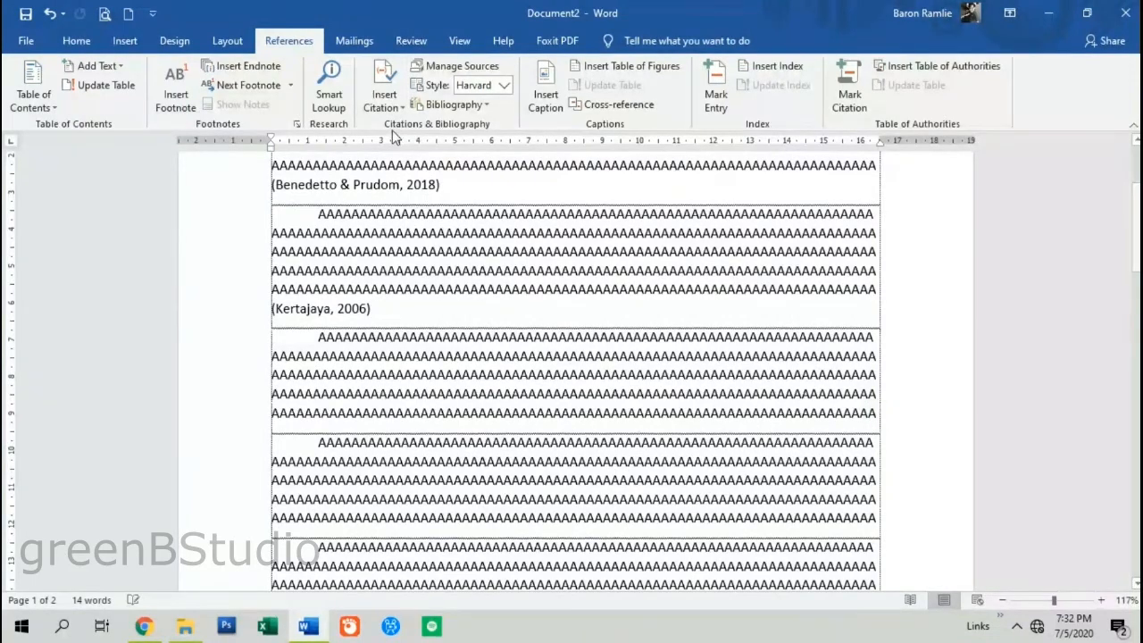
click(384, 98)
click(440, 231)
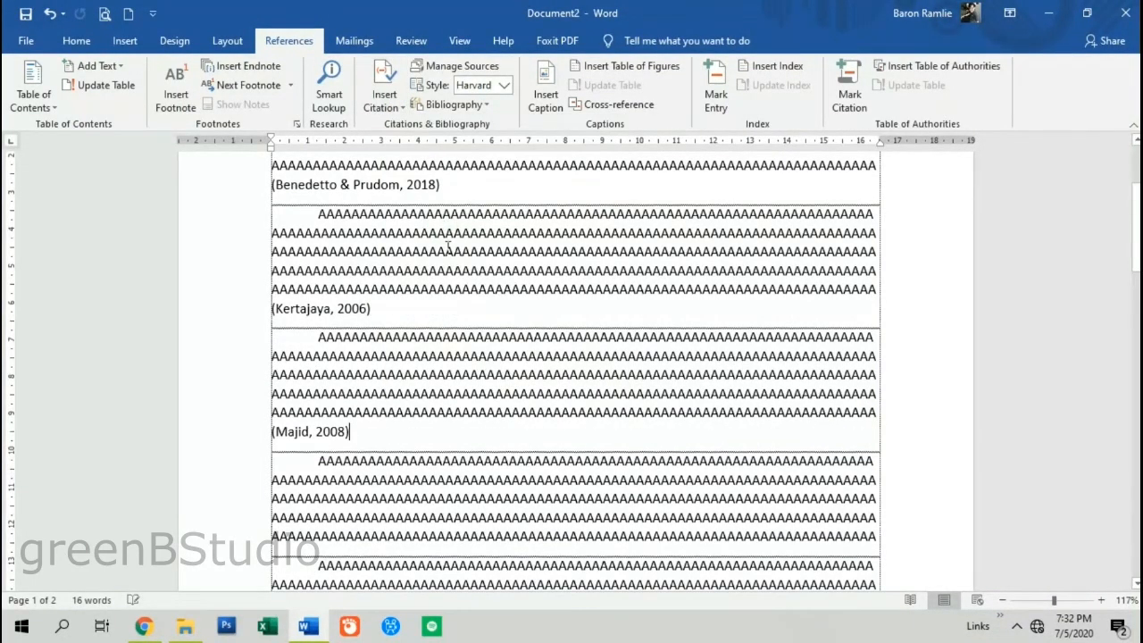
scroll(497, 324, down, 3)
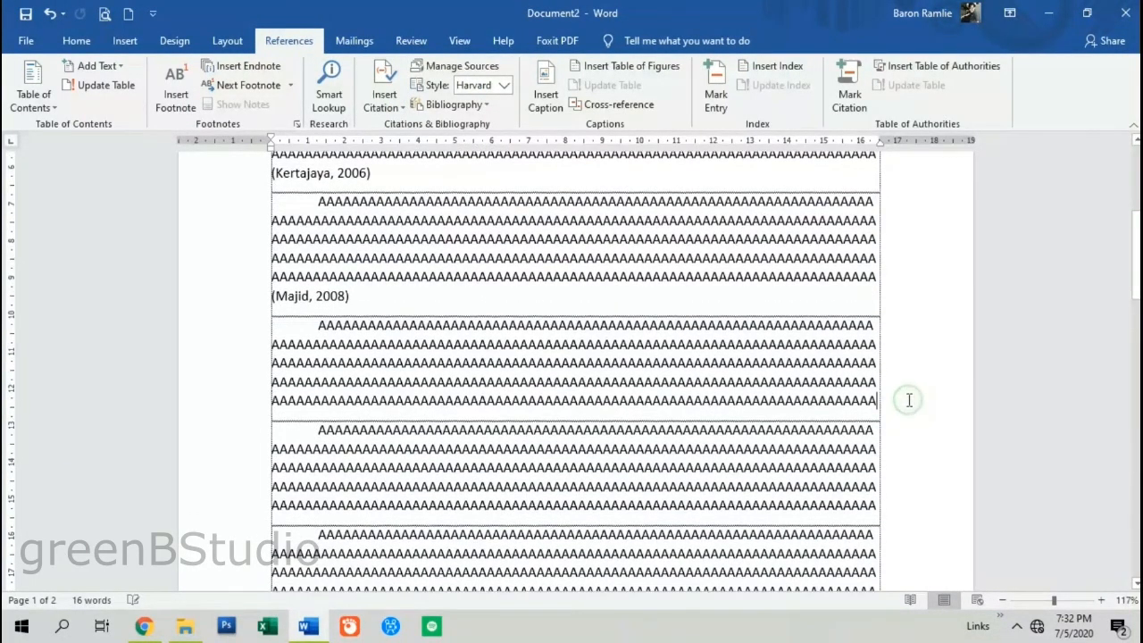
click(384, 98)
click(420, 256)
Step: Cite "Metodologi Penelitian" (2009) at the end of the fifth paragraph and the 2015 "Analisa Strategi Bersaing" journal article at the end of the sixth
scroll(790, 382, down, 3)
click(384, 97)
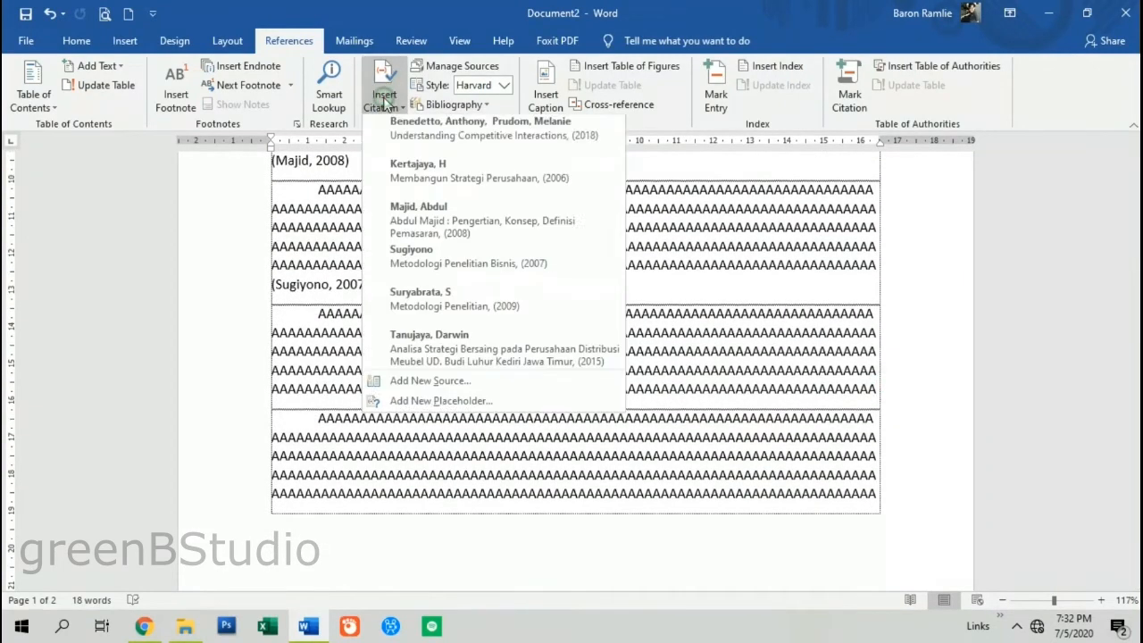
click(433, 302)
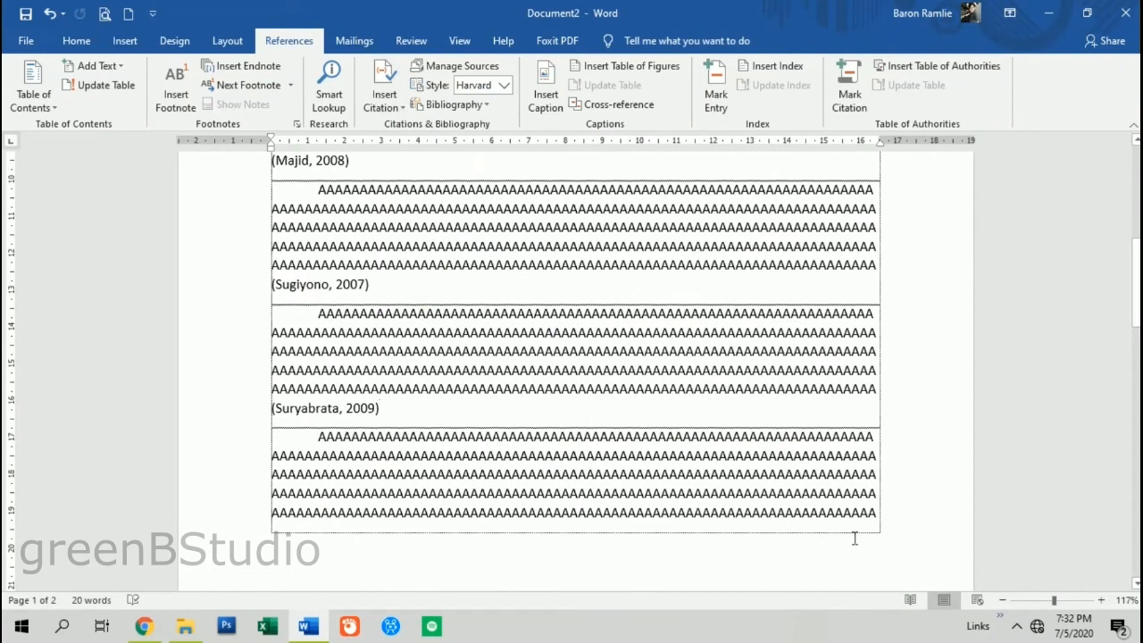
click(384, 96)
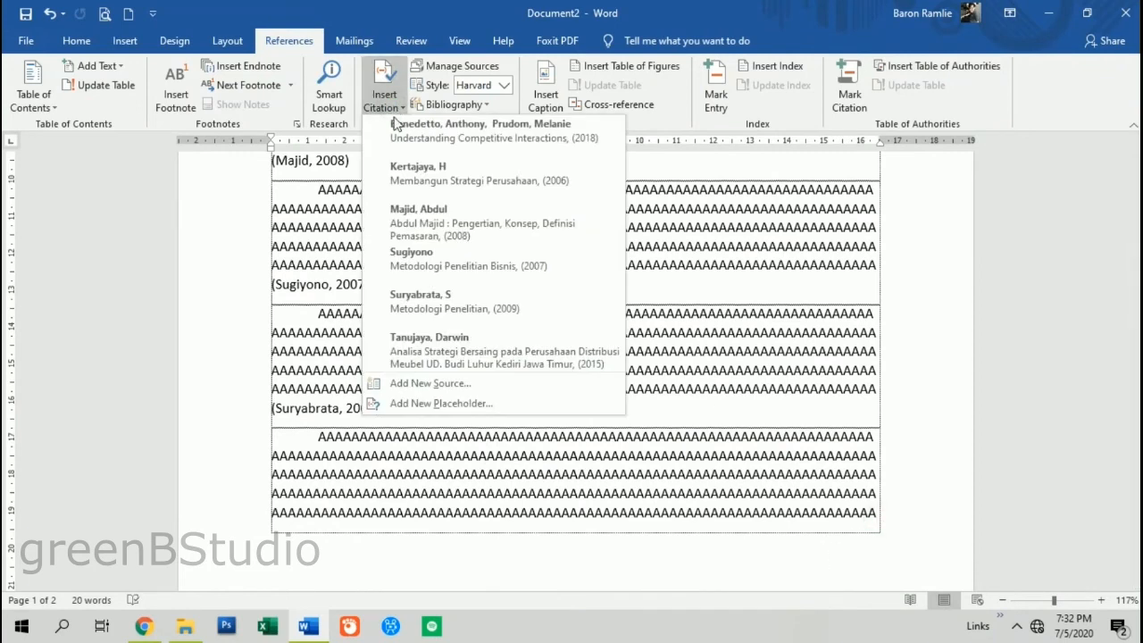
click(526, 349)
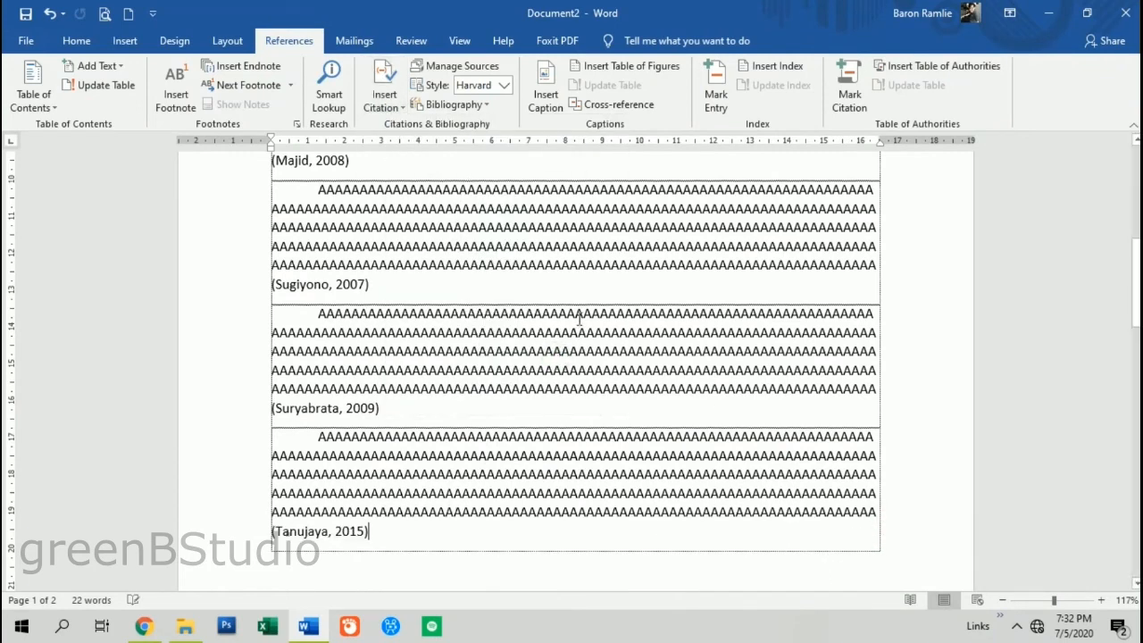
Step: Insert a plain bibliography without a built-in heading in the empty paragraph below the "DAFTAR PUSTAKA" title on page 2
scroll(375, 435, up, 5)
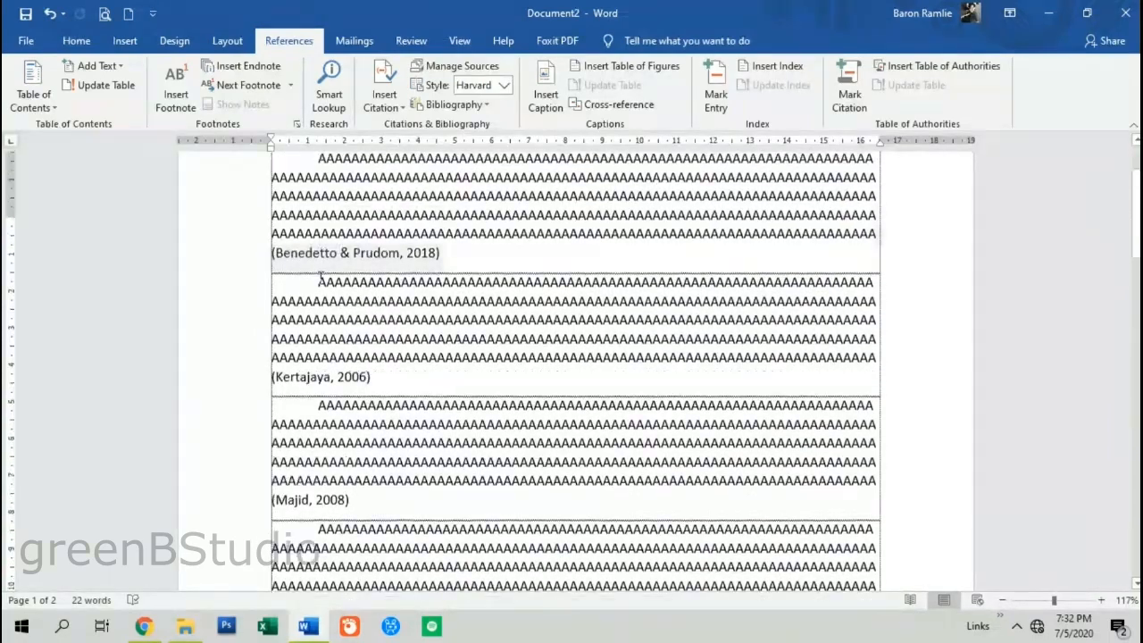
scroll(344, 323, down, 10)
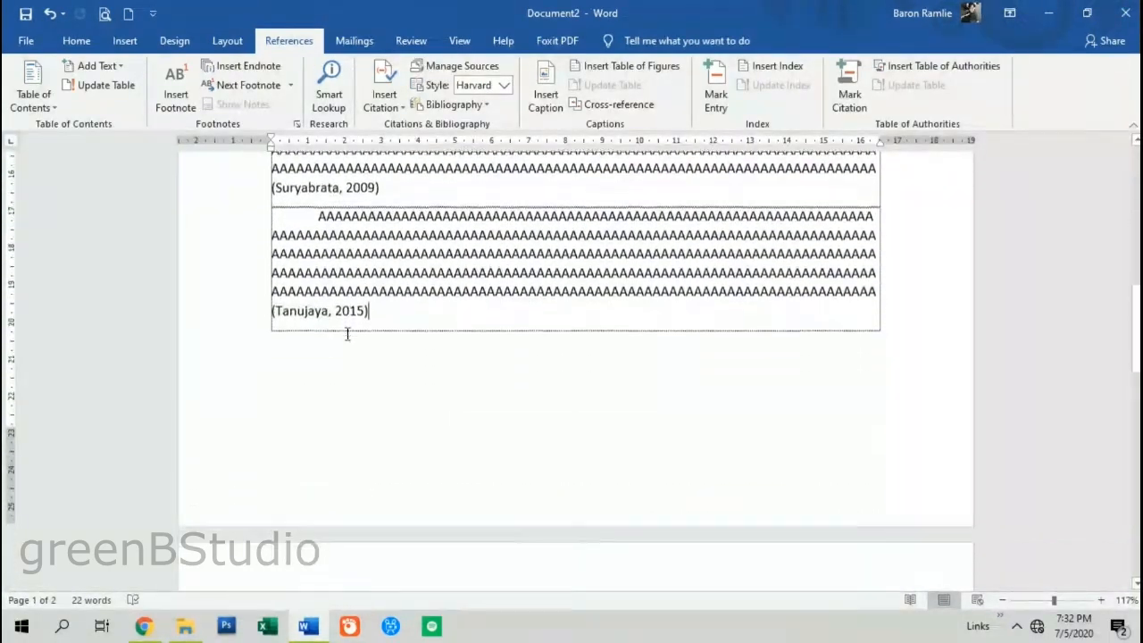
scroll(330, 313, up, 6)
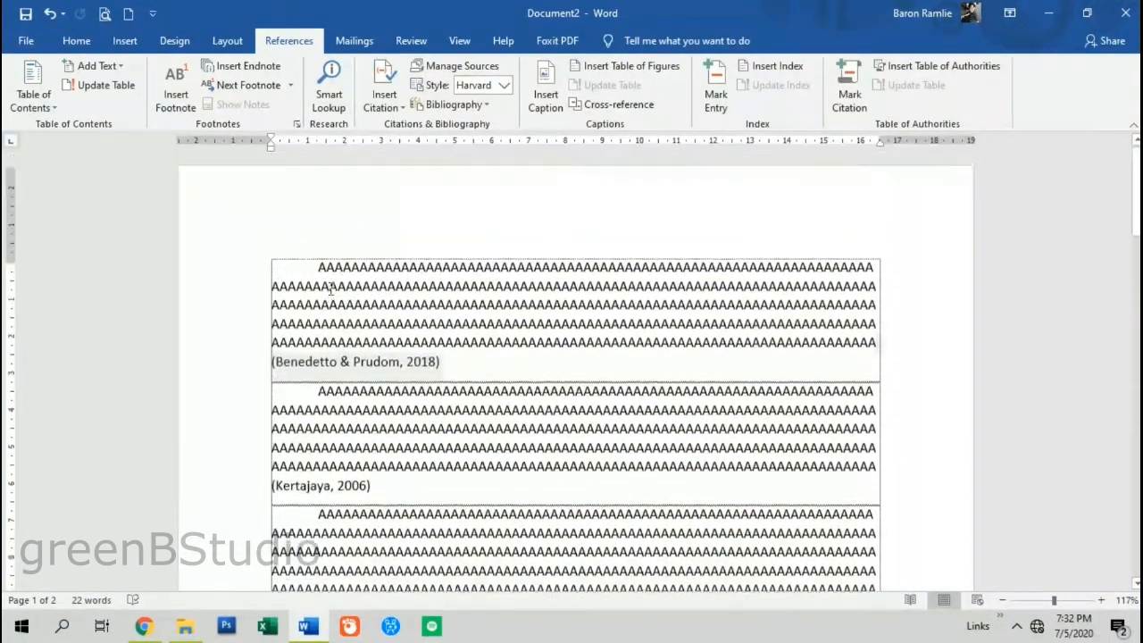
scroll(344, 301, down, 10)
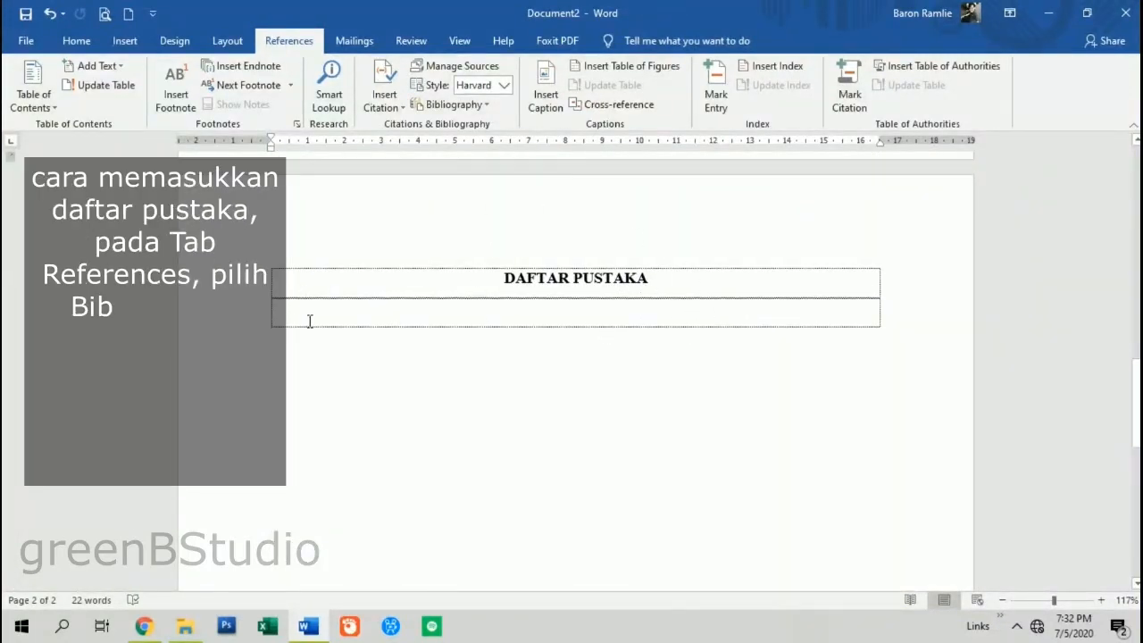
click(312, 304)
click(451, 104)
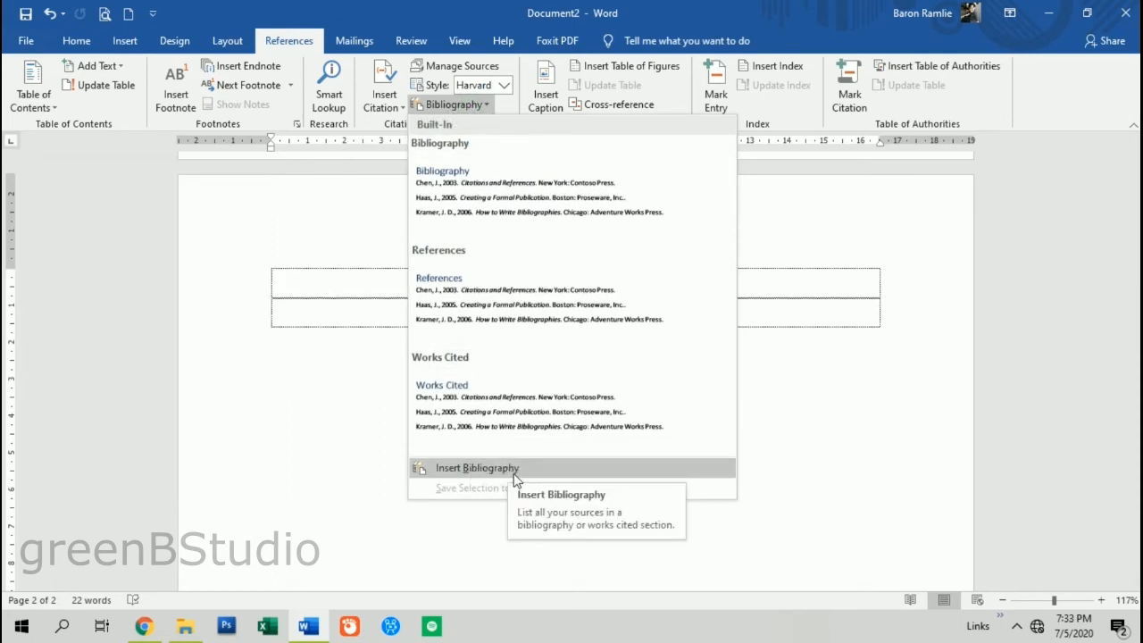
click(515, 468)
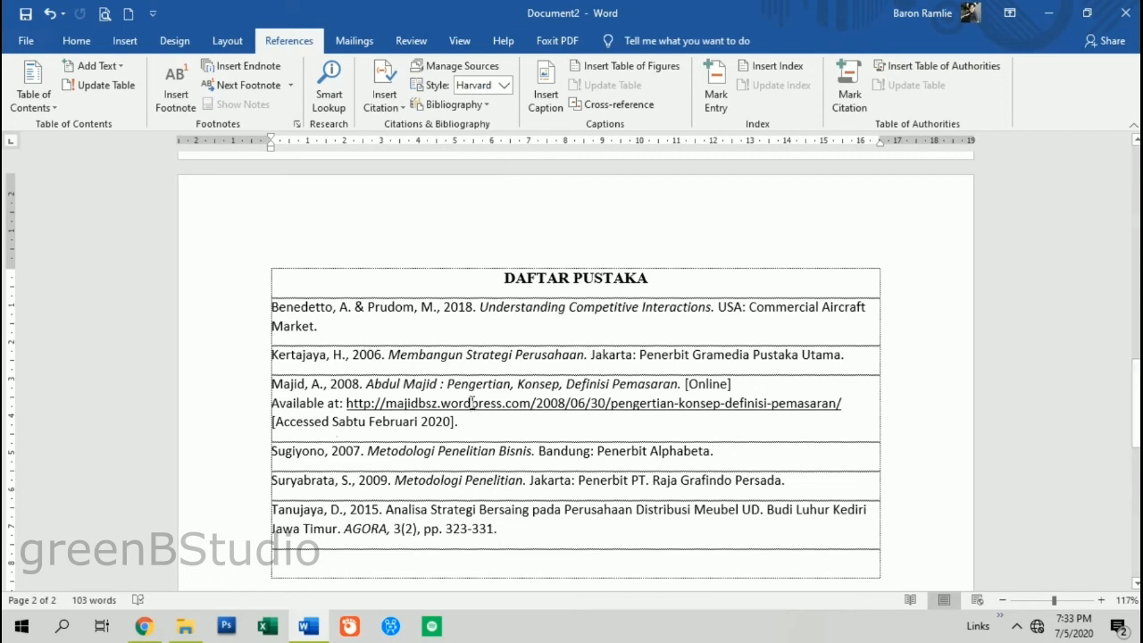
Step: Apply a hanging indent of about 1 cm to the bibliography entries that run over several lines
click(304, 327)
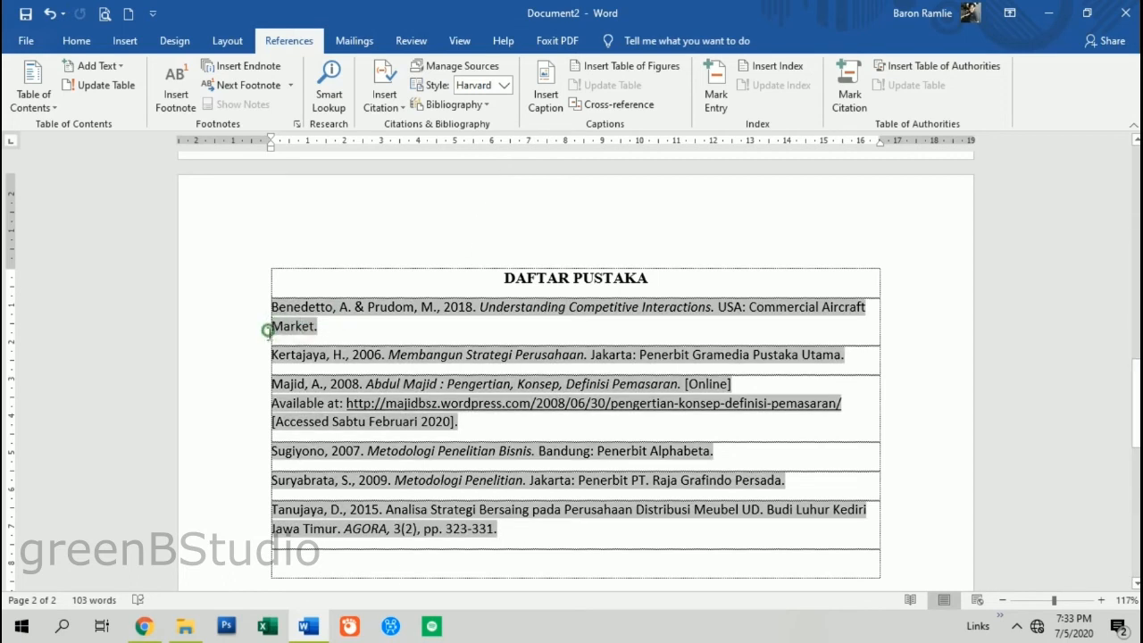
mouse_move(272, 149)
mouse_down()
mouse_move(322, 147)
mouse_move(305, 148)
mouse_up()
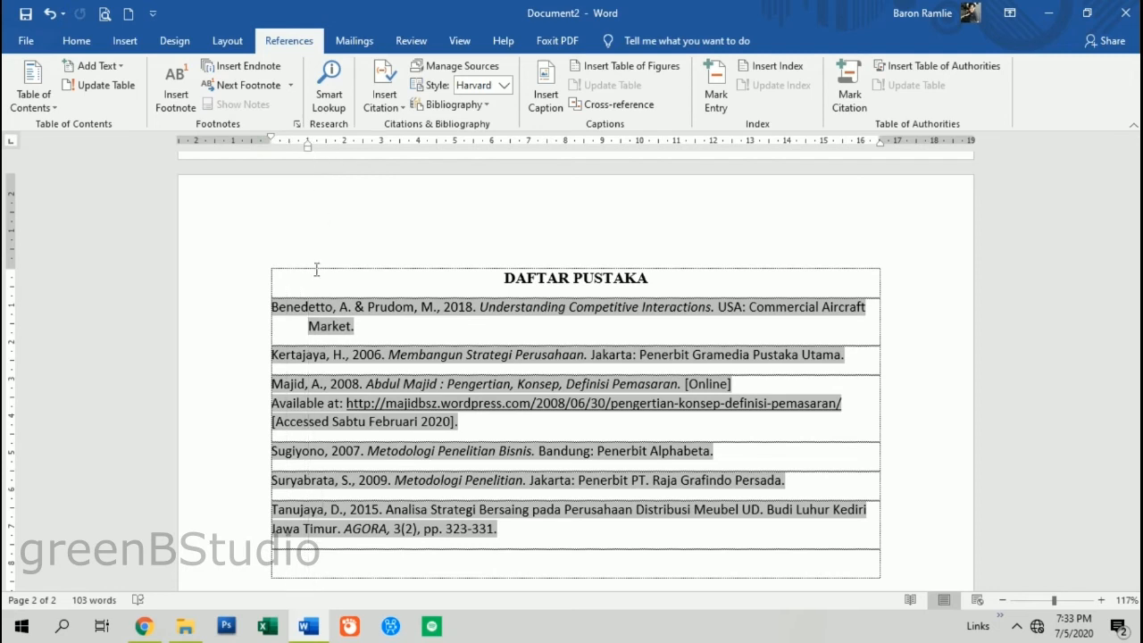
drag(249, 425, 248, 407)
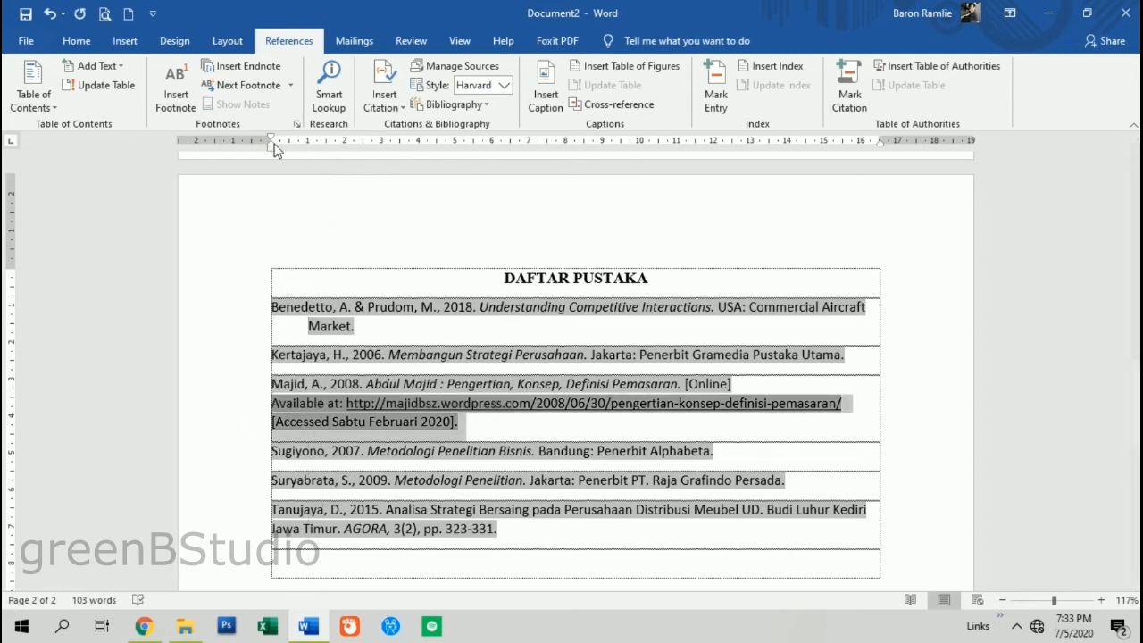
drag(296, 157, 310, 155)
click(240, 523)
click(421, 457)
click(804, 558)
scroll(804, 558, down, 3)
scroll(343, 410, up, 6)
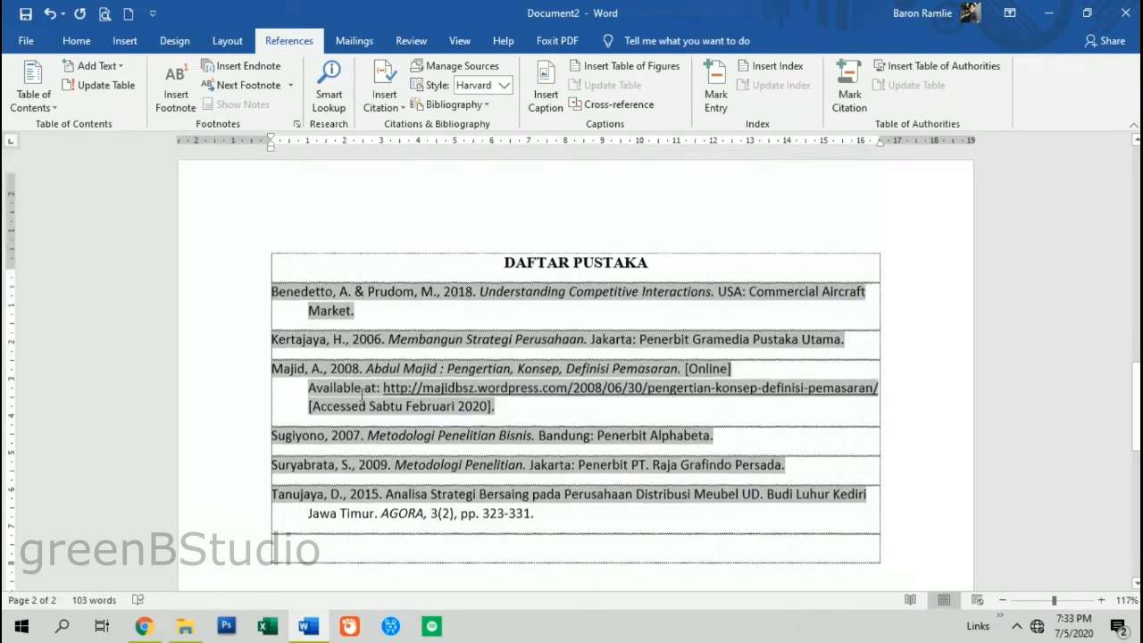
Step: Set the font of the whole document to Times New Roman, size 11
scroll(343, 410, up, 2)
key(ctrl+a)
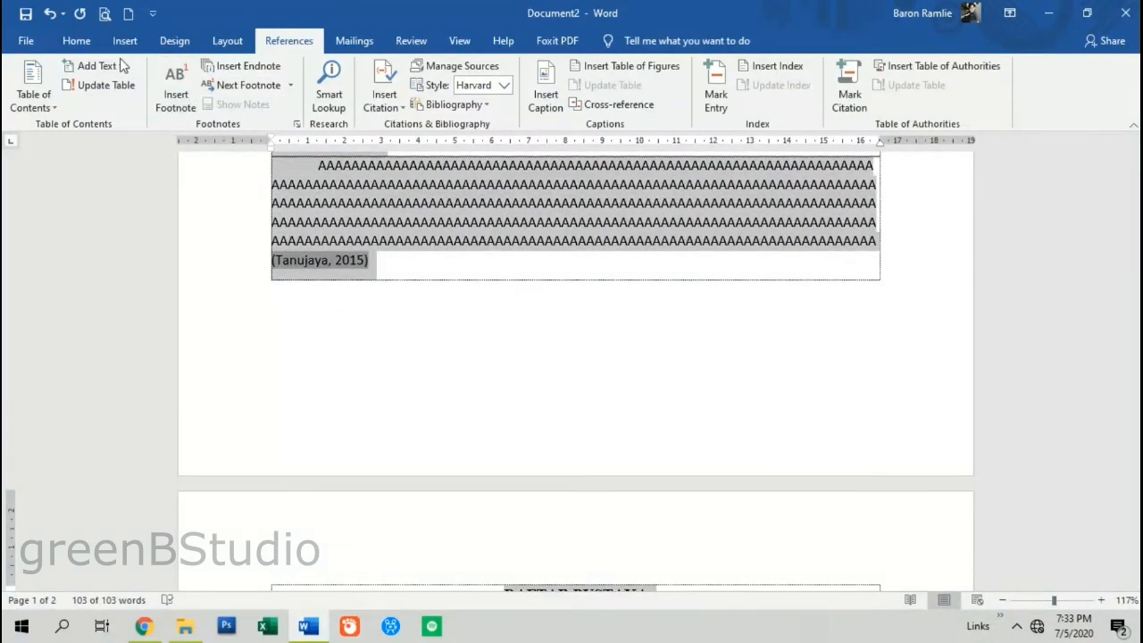
click(77, 42)
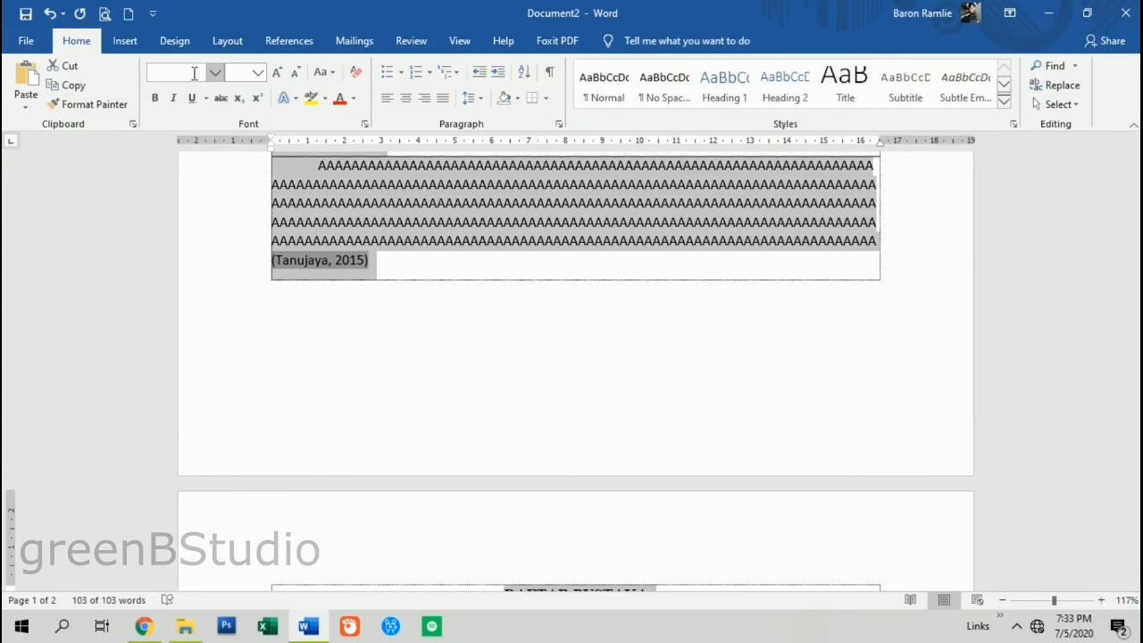
click(215, 72)
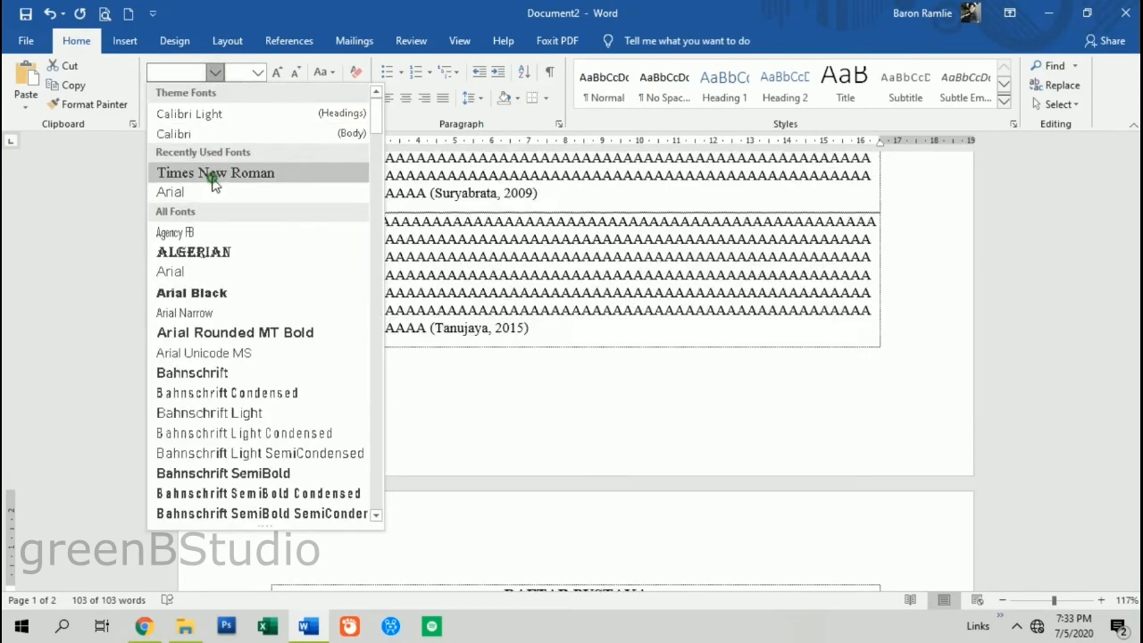
click(215, 173)
click(257, 73)
click(246, 147)
key(ctrl+a)
scroll(454, 366, down, 7)
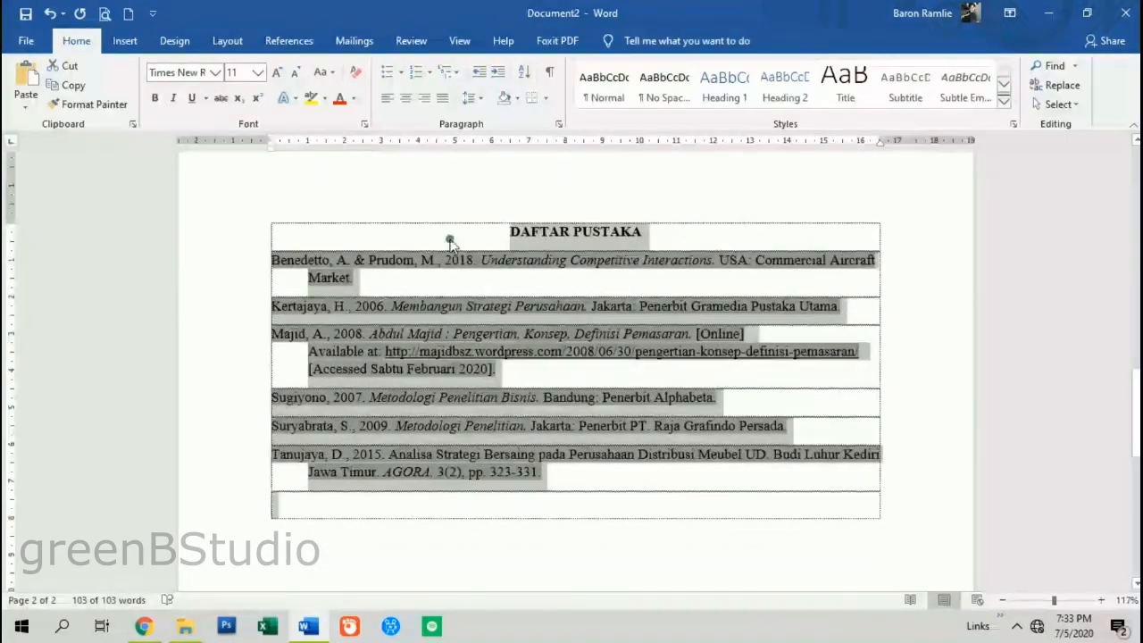
Step: Increase the line spacing of the "DAFTAR PUSTAKA" title paragraph
click(230, 242)
scroll(482, 401, up, 8)
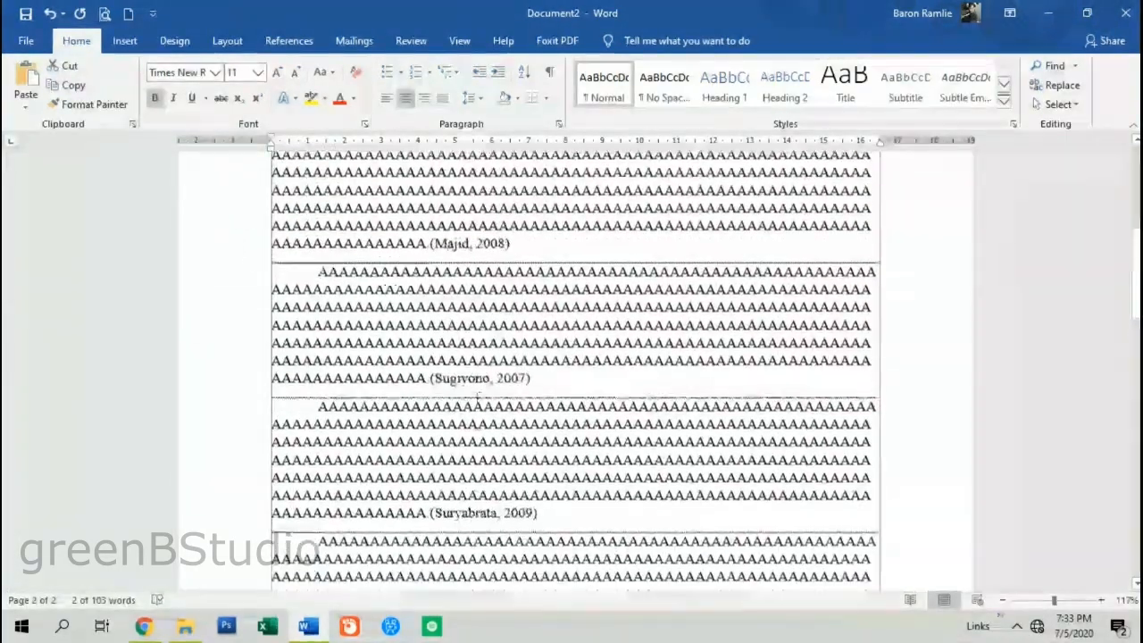
scroll(478, 400, up, 4)
scroll(554, 411, down, 8)
scroll(532, 375, down, 8)
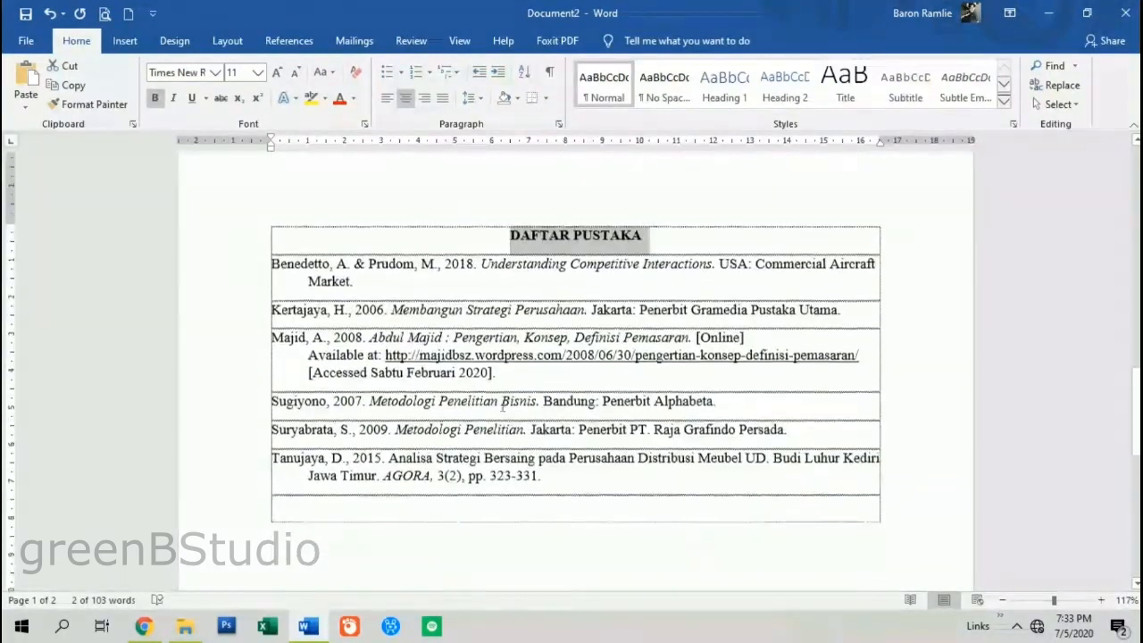
click(456, 272)
click(258, 242)
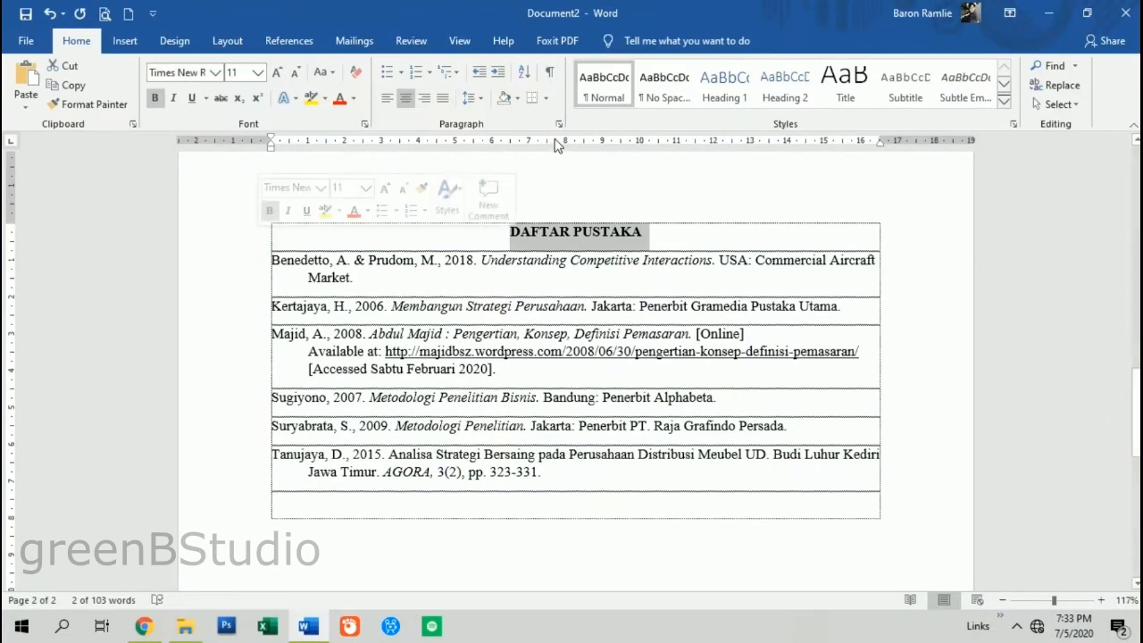
click(468, 99)
click(473, 158)
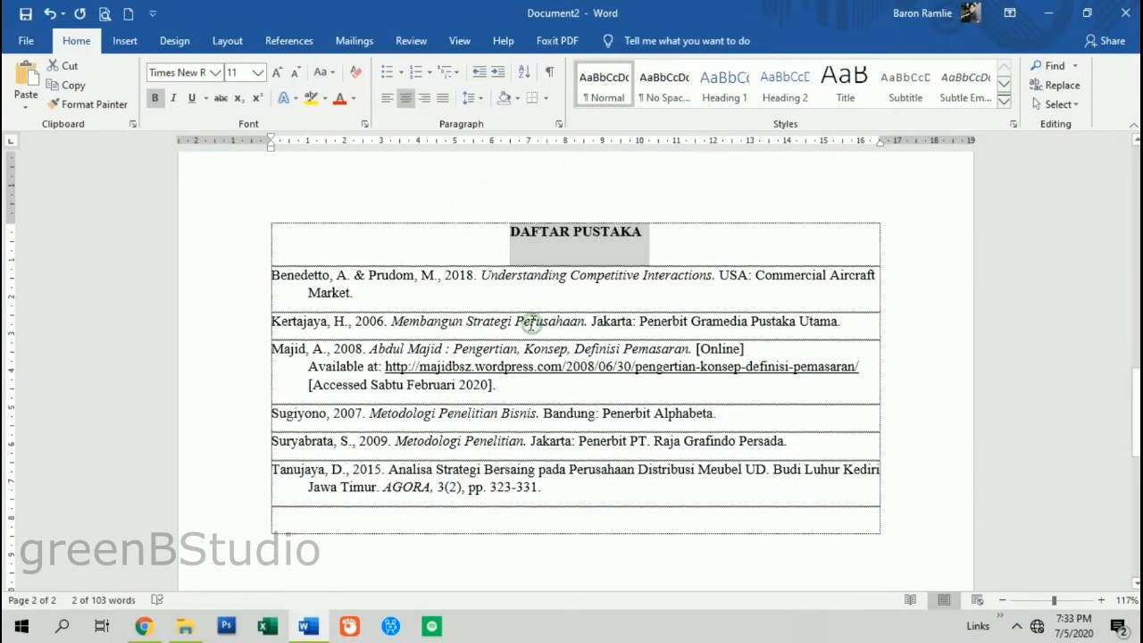
click(533, 324)
Step: Open the footer of page 1 and insert a centred Plain Number 2 page number at the bottom of the page
scroll(535, 367, up, 5)
click(536, 411)
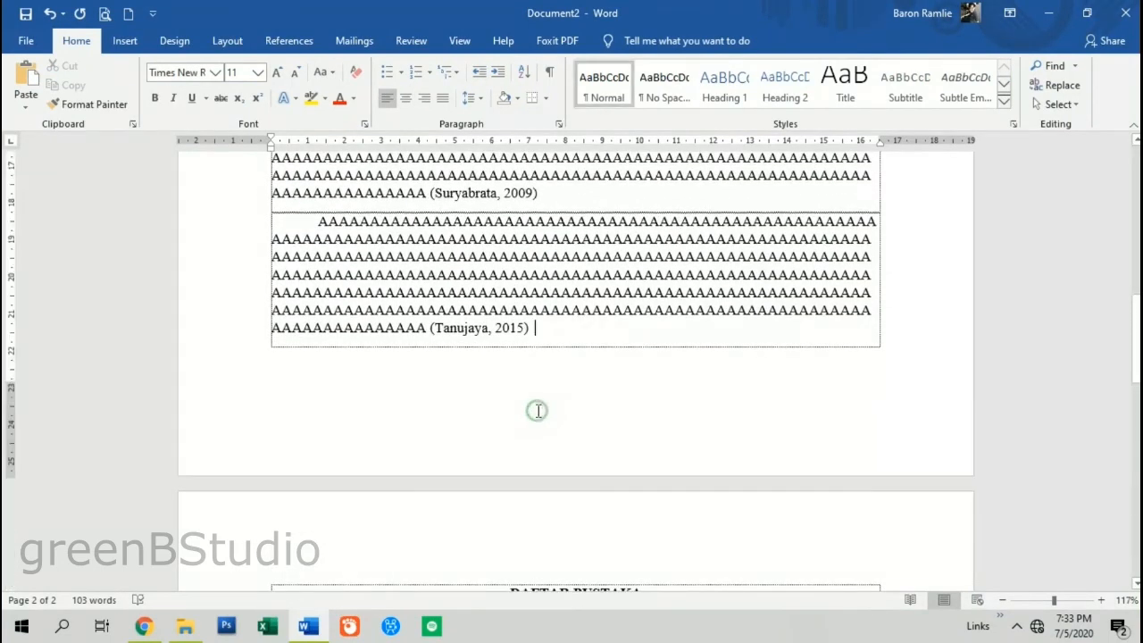
double_click(537, 410)
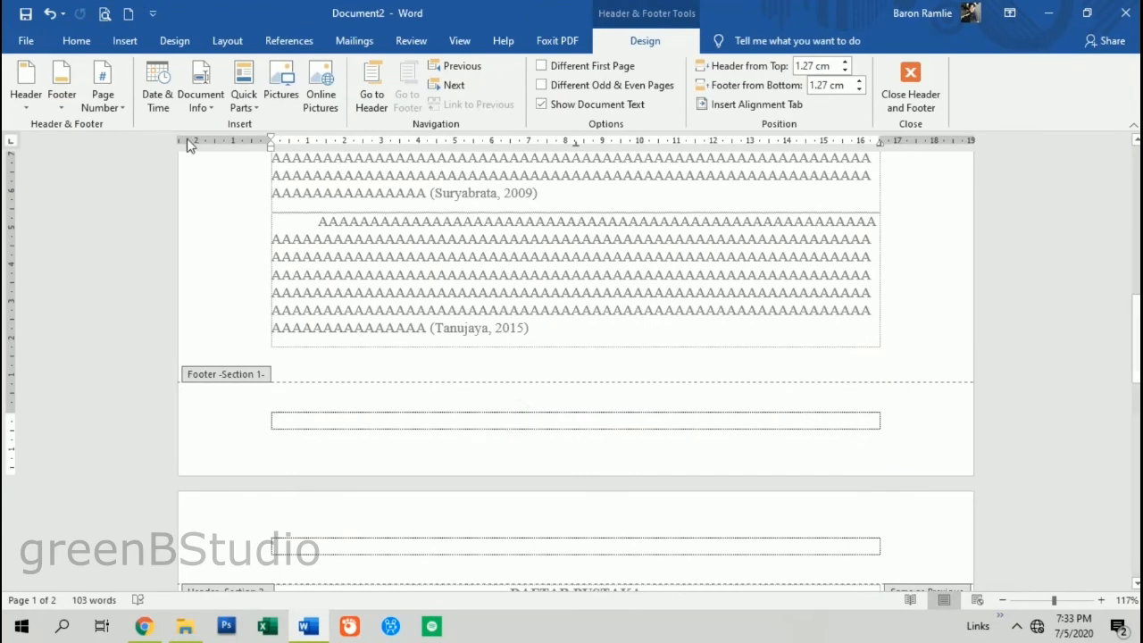
click(103, 93)
mouse_move(188, 148)
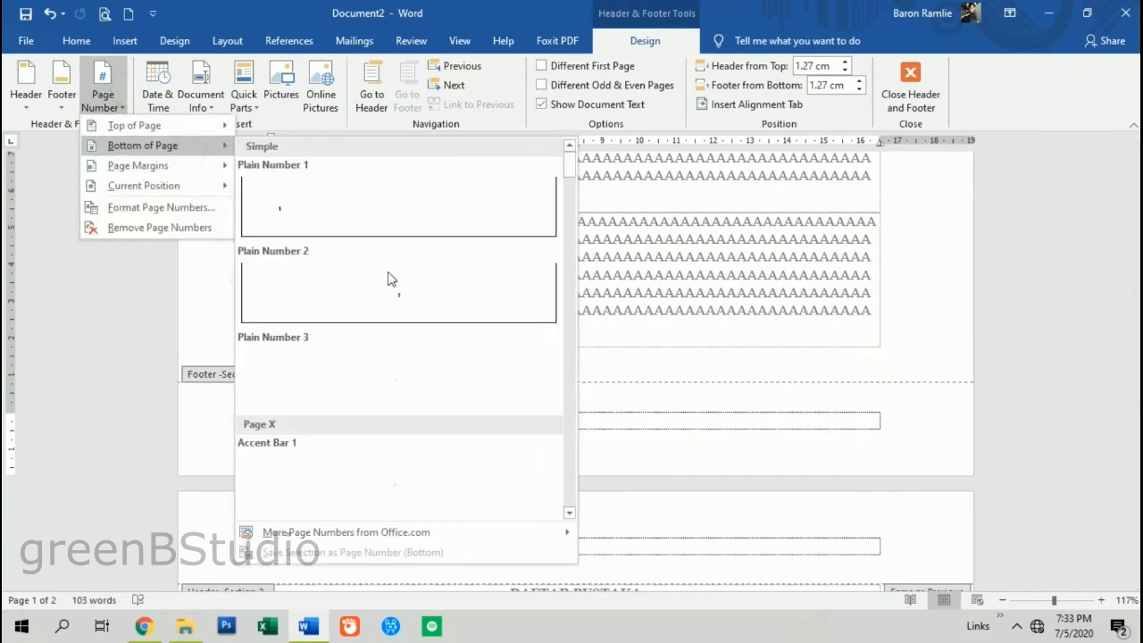
click(389, 282)
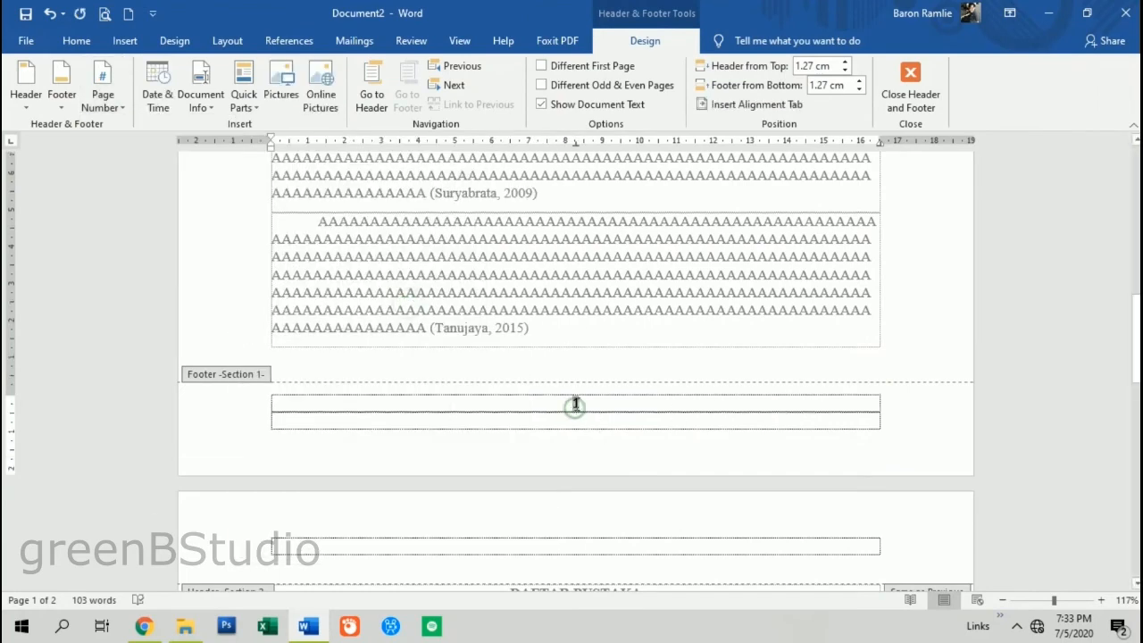
Step: Choose the 1, 2, 3, … number format for the page number in the Section 1 footer
right_click(575, 404)
click(648, 563)
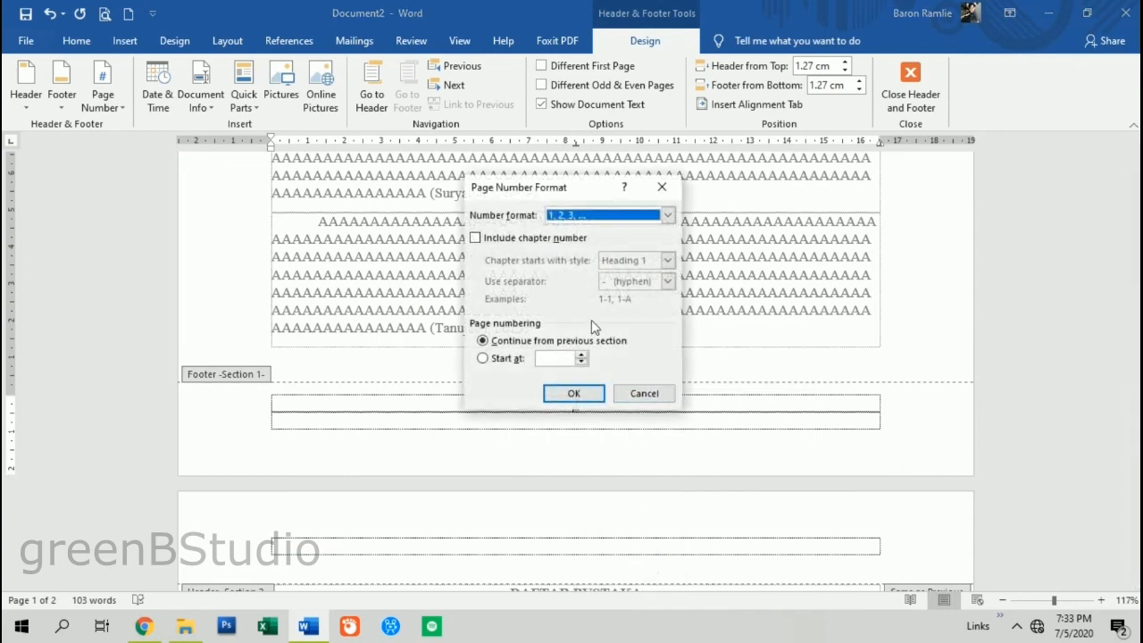
click(612, 219)
click(608, 230)
click(571, 393)
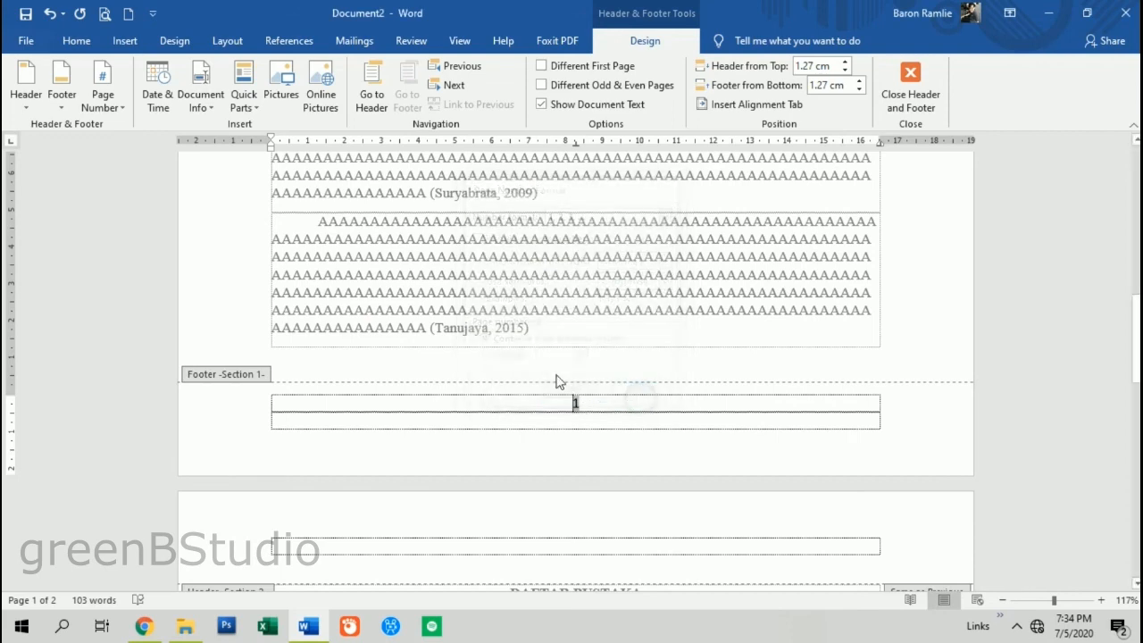
Step: Format the Section 2 footer's page number as i, ii, iii, … starting at i, and leave footer editing
scroll(587, 445, down, 3)
scroll(586, 444, down, 5)
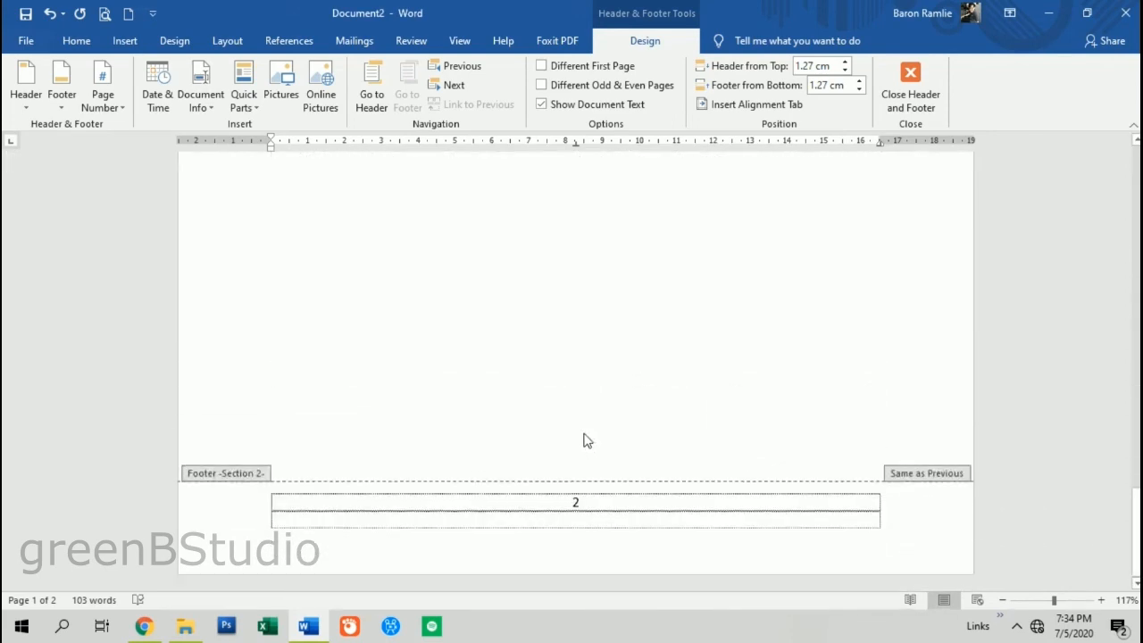
click(578, 501)
right_click(574, 505)
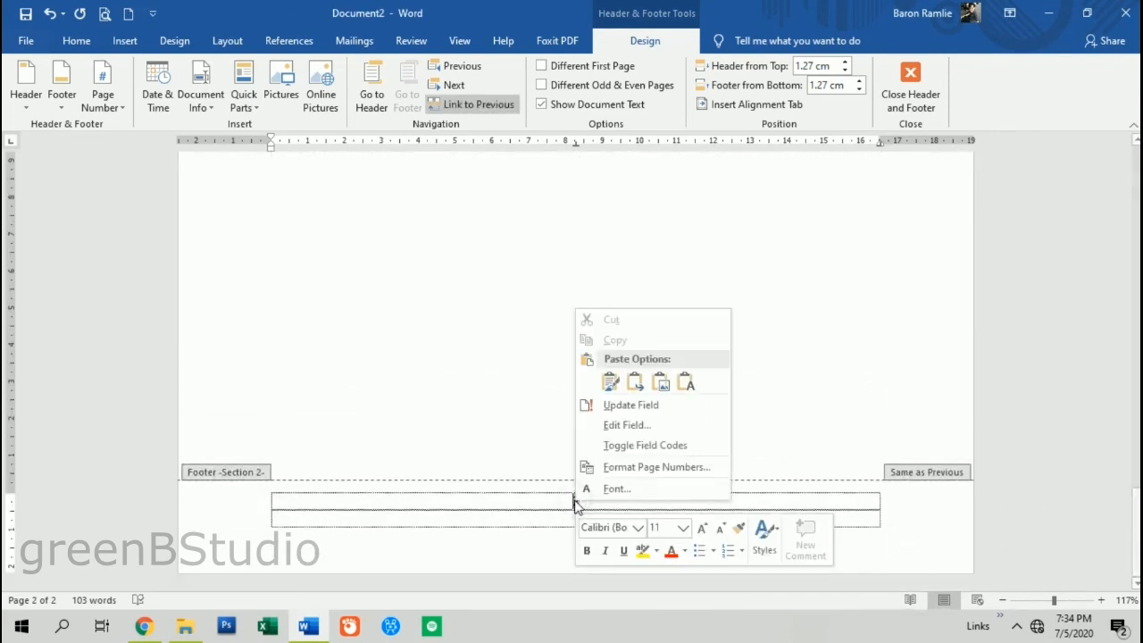
click(646, 466)
click(578, 215)
click(563, 272)
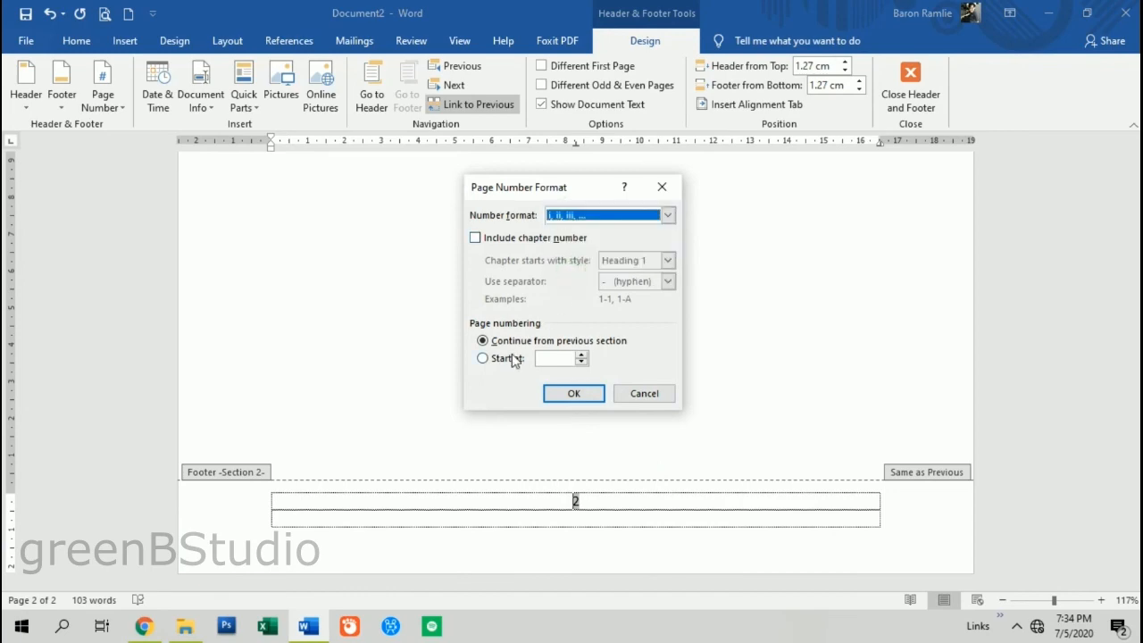
click(577, 394)
scroll(599, 402, up, 10)
click(586, 374)
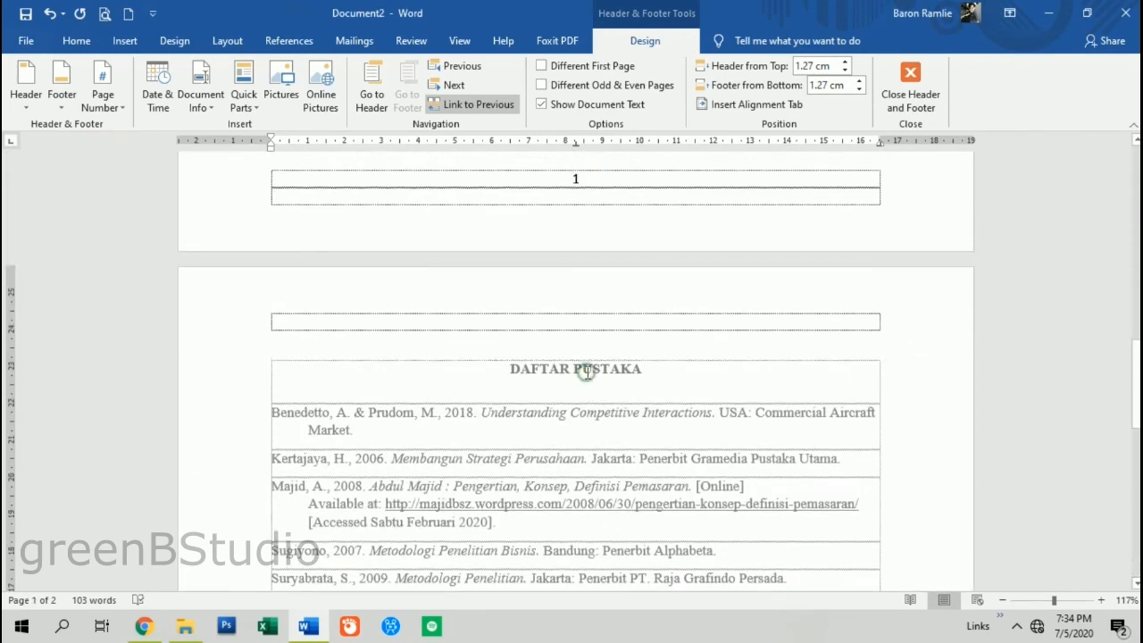
Step: Review the page 2 footer number, the in-text citations and the bibliography entries across both pages
scroll(609, 451, down, 10)
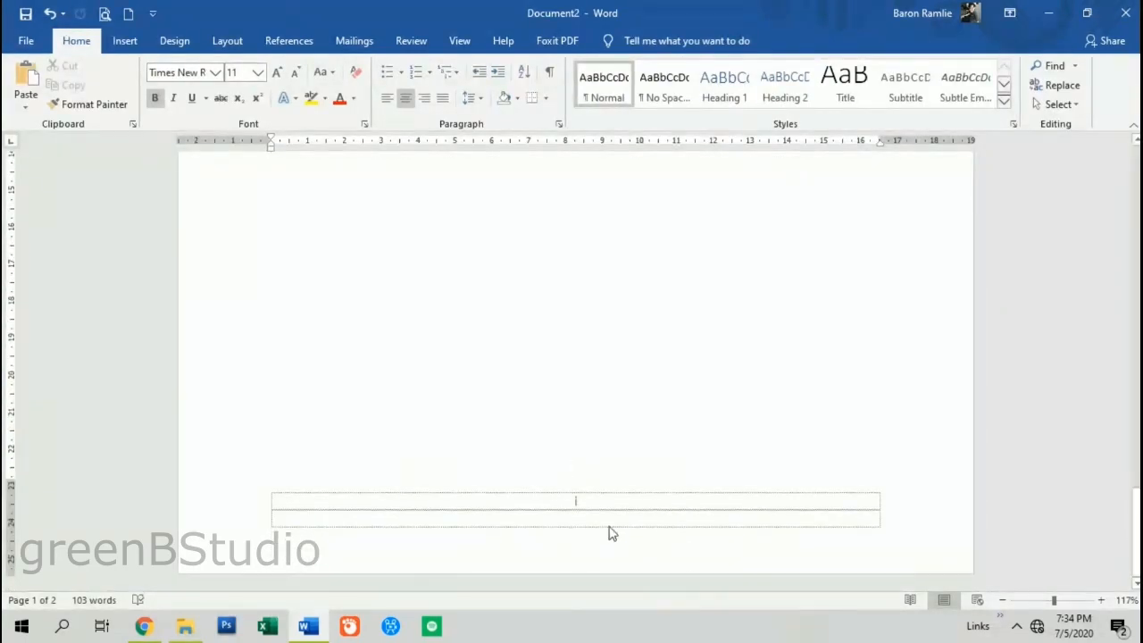
scroll(533, 480, up, 15)
scroll(520, 470, up, 6)
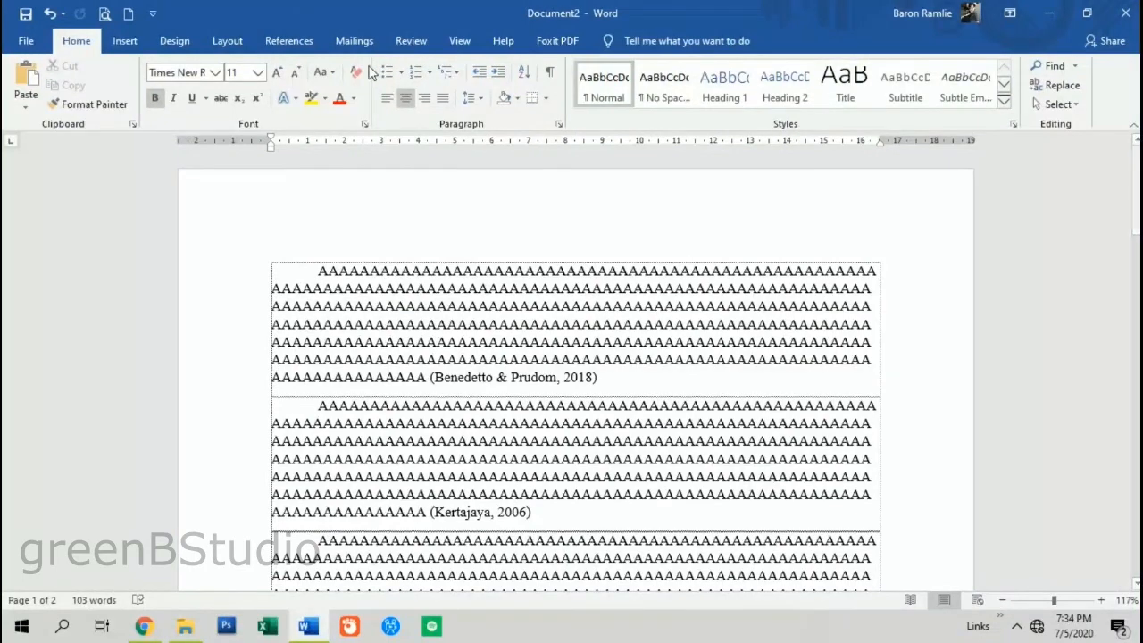
click(295, 42)
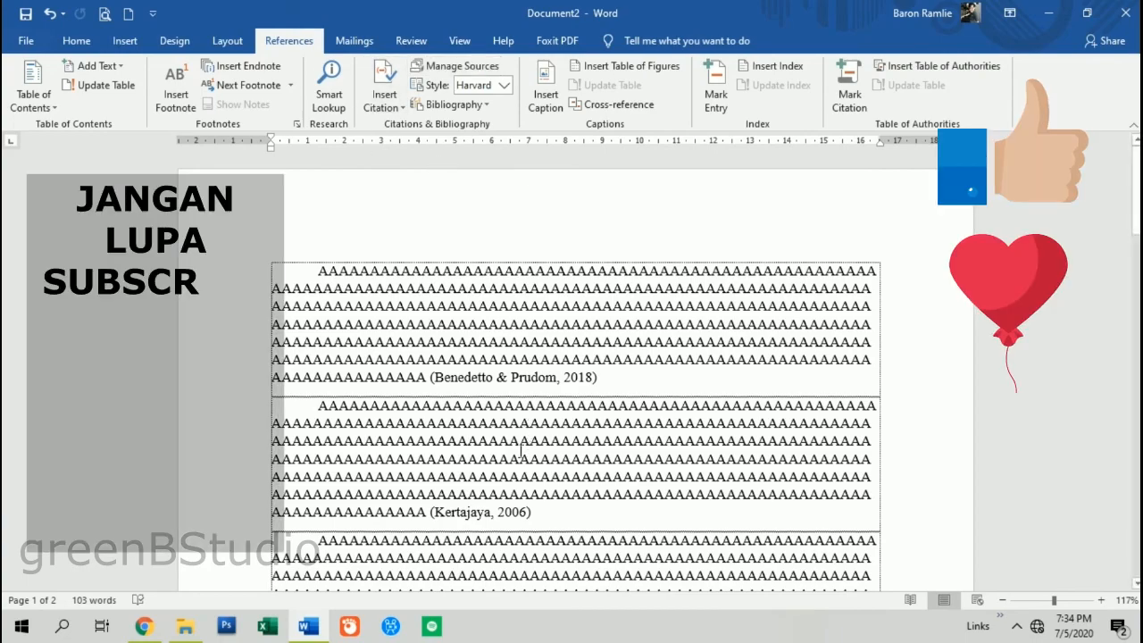
scroll(518, 453, down, 10)
scroll(518, 453, down, 5)
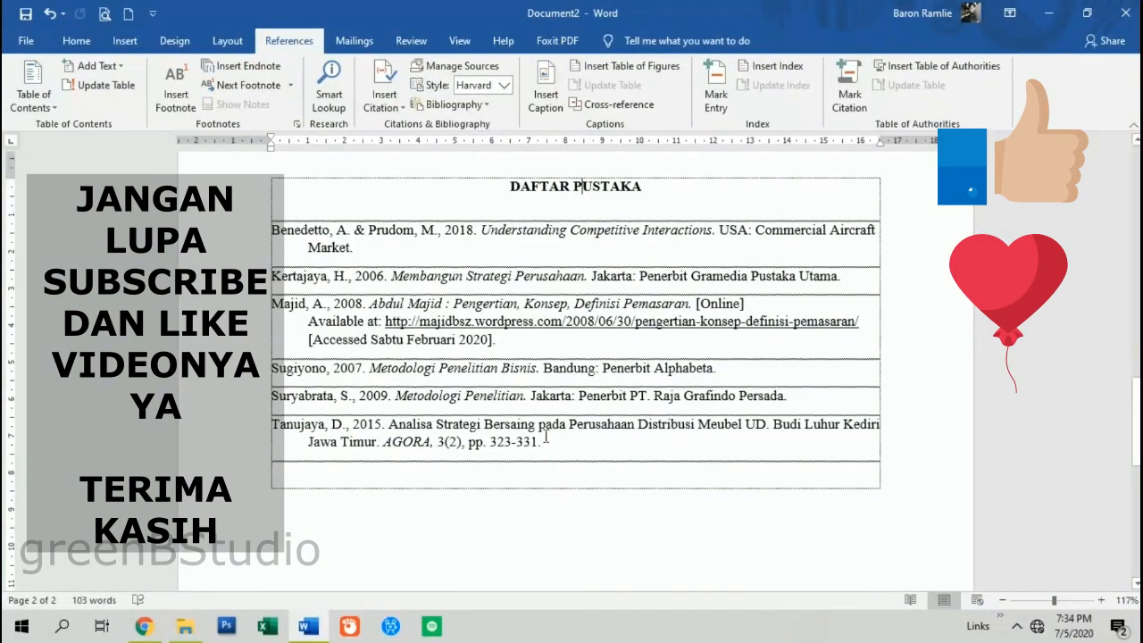
scroll(546, 437, up, 6)
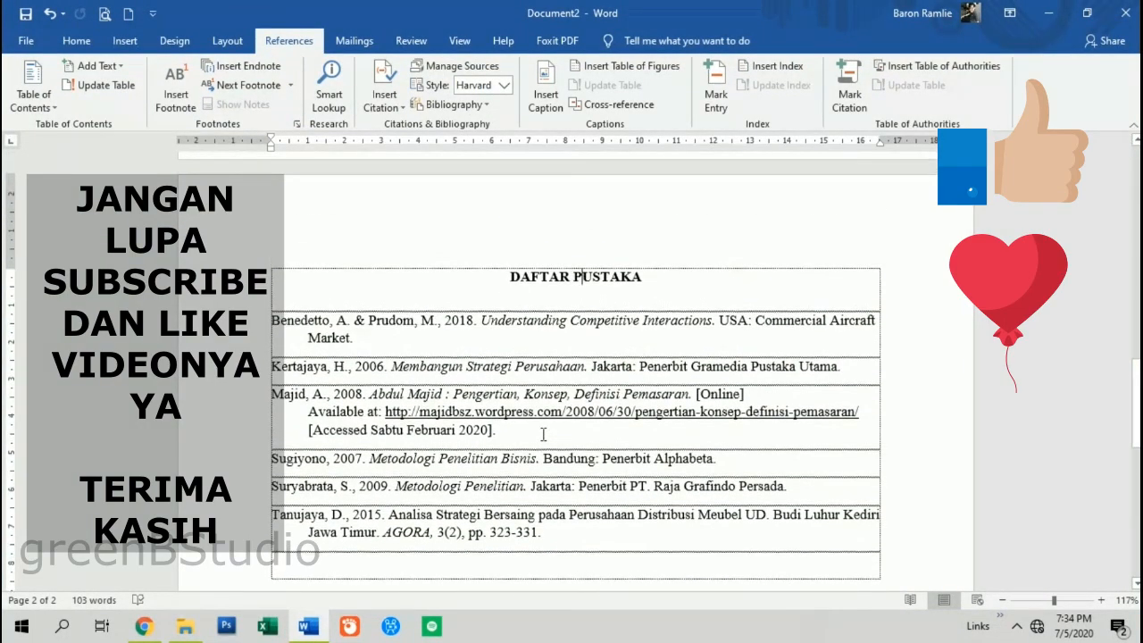
Step: Zoom out and show the cited text and the bibliography page side by side in the Multiple Pages view
click(1002, 600)
click(1003, 600)
click(1003, 600)
click(1002, 600)
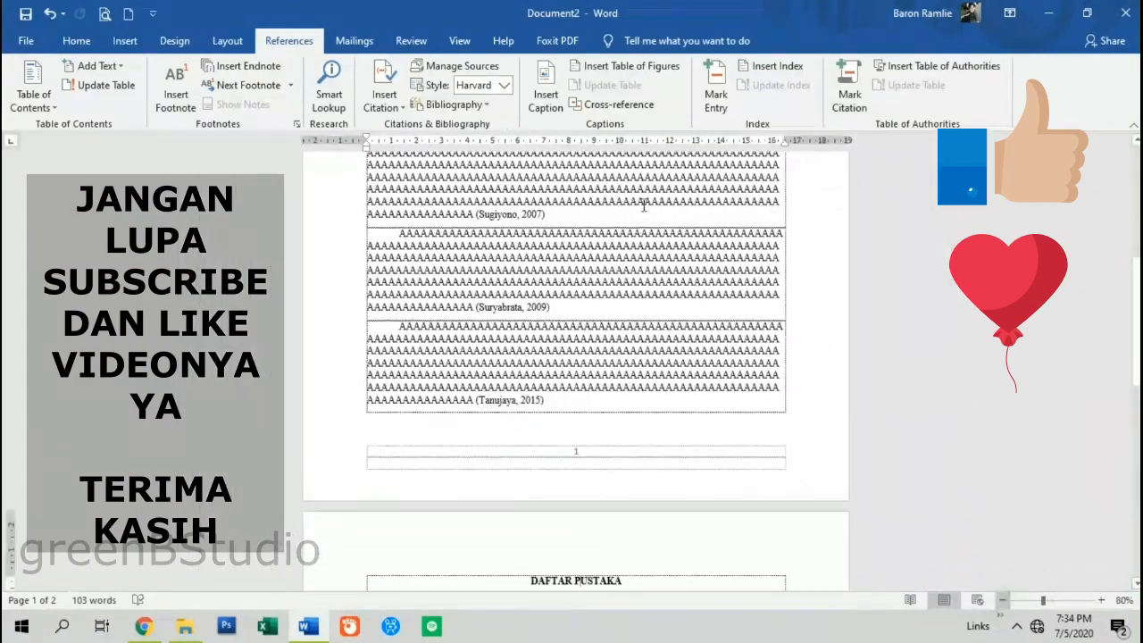
click(462, 49)
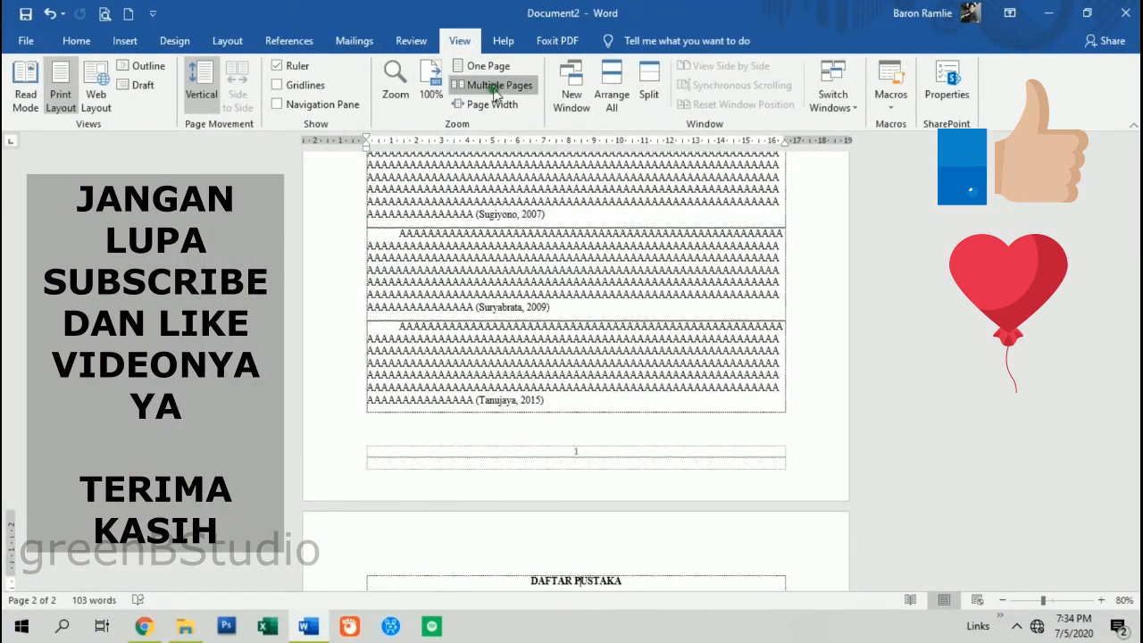
click(493, 88)
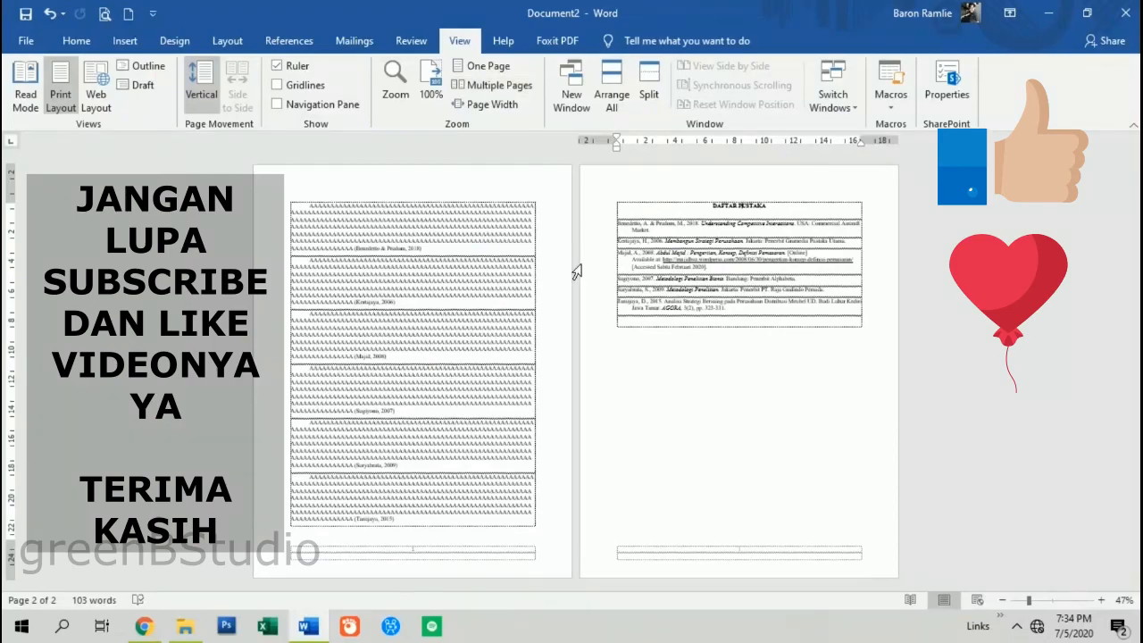
scroll(610, 270, up, 4)
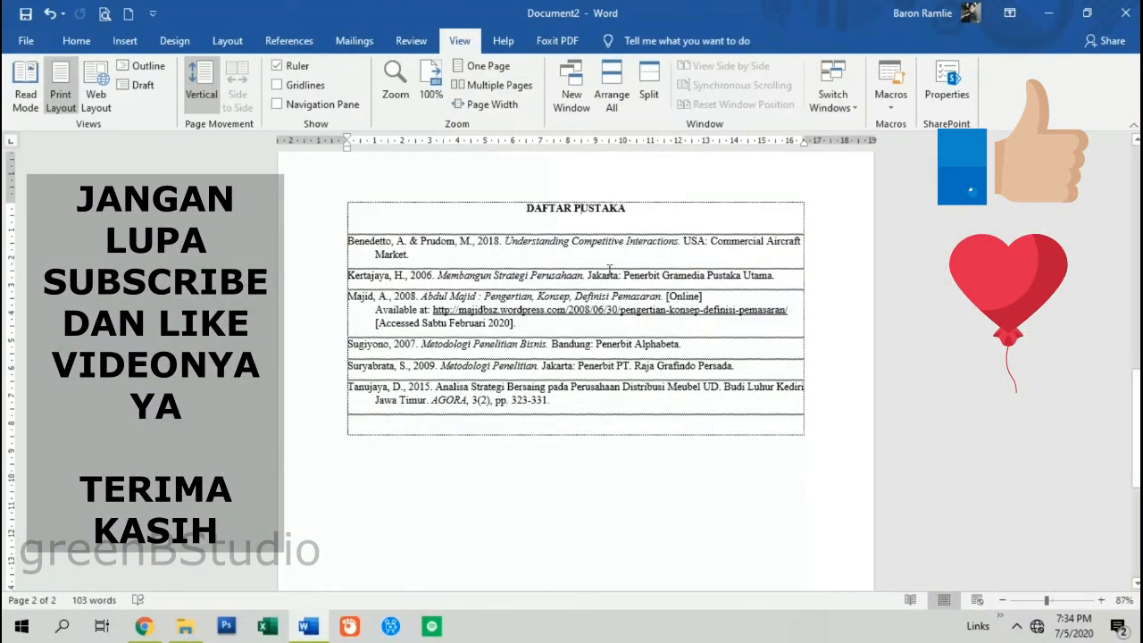
scroll(611, 270, down, 2)
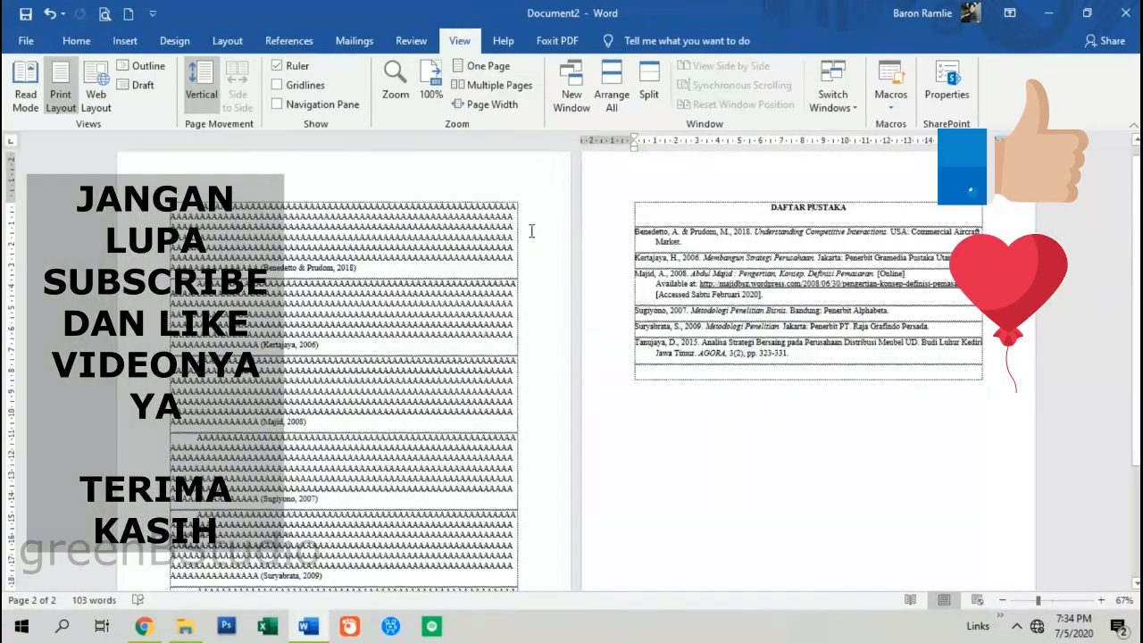